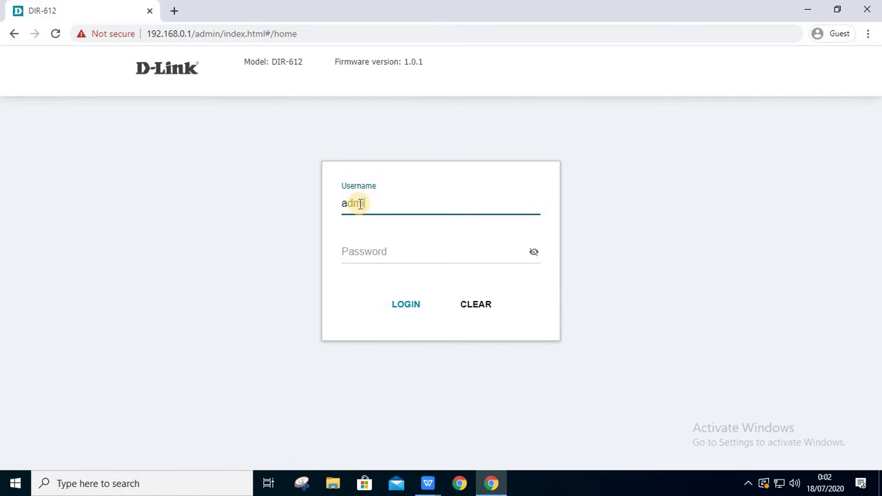
- Enter the admin password, reveal it to verify, and log in to the router
left_click(392, 262)
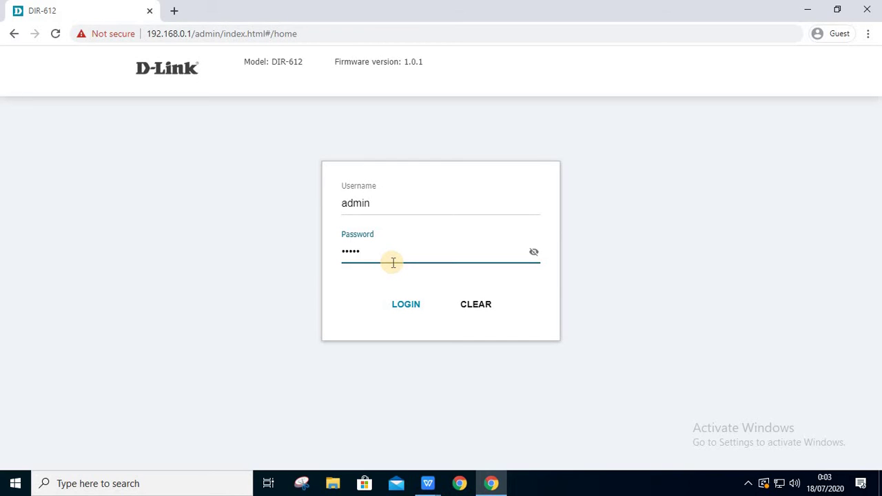
type("admin1")
left_click(534, 252)
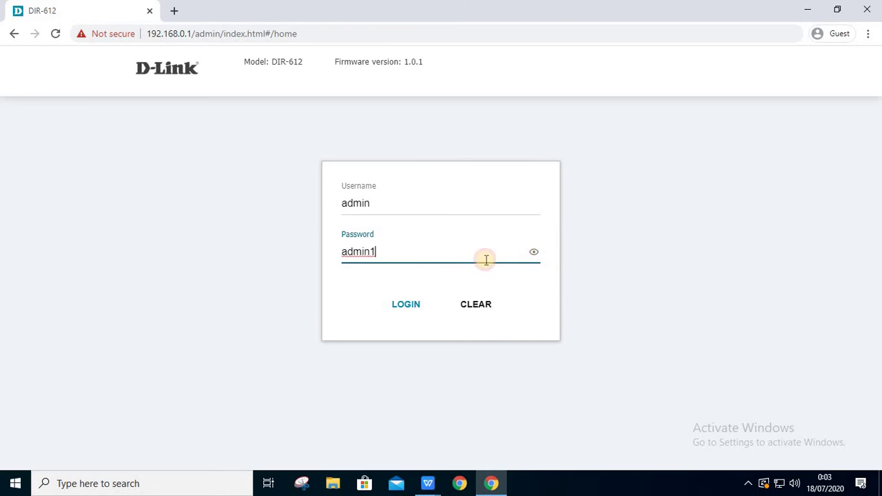
left_click(412, 304)
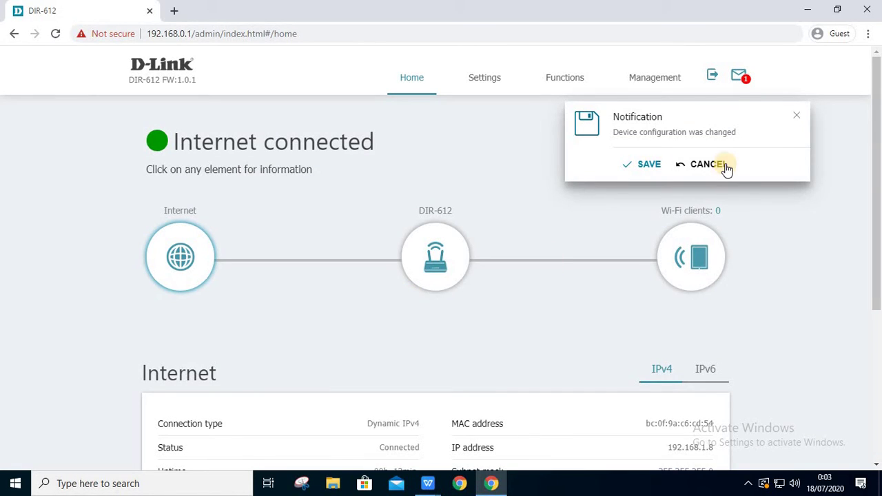
- Dismiss the configuration-changed notification and view the Internet connection details
left_click(651, 165)
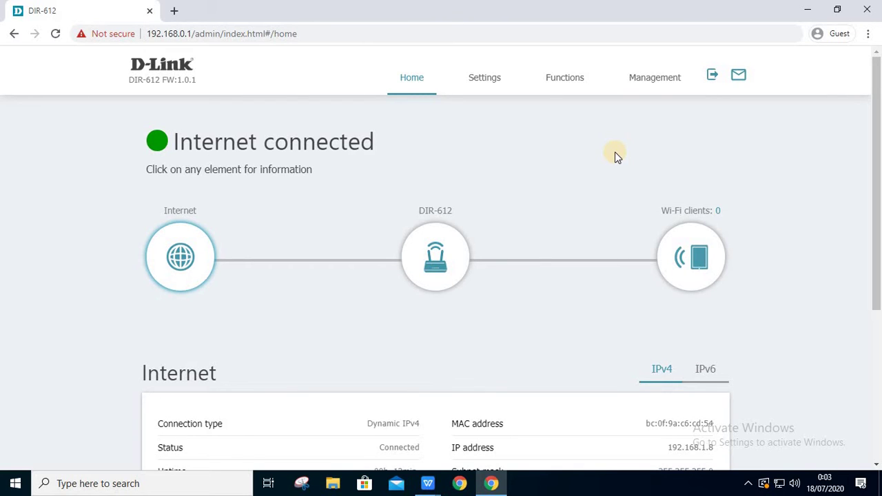
scroll(615, 152, "down", 4)
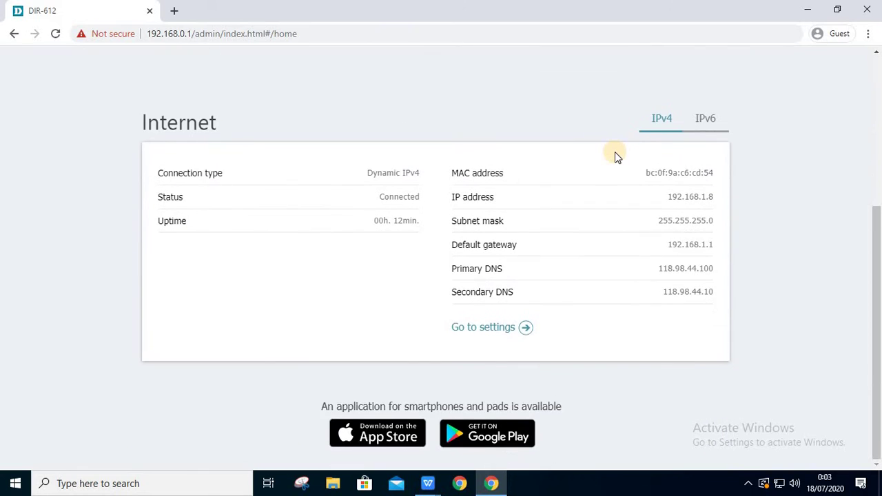
scroll(615, 152, "up", 4)
left_click(184, 257)
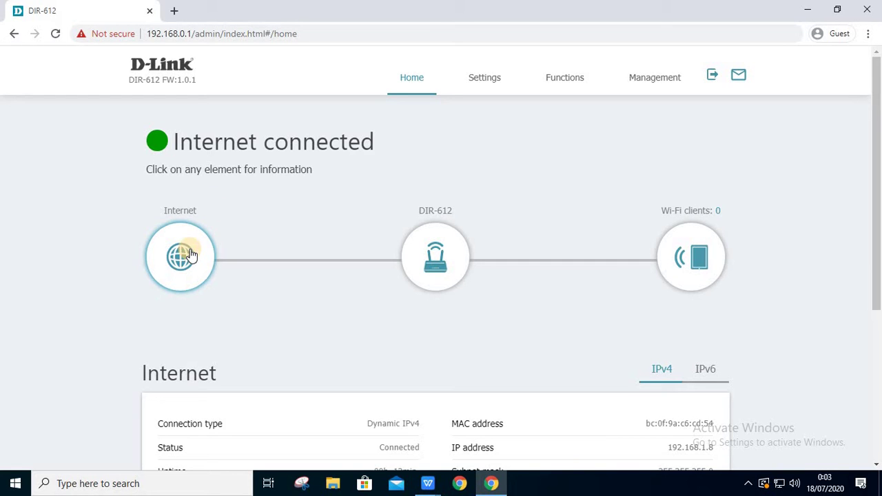
scroll(272, 213, "down", 3)
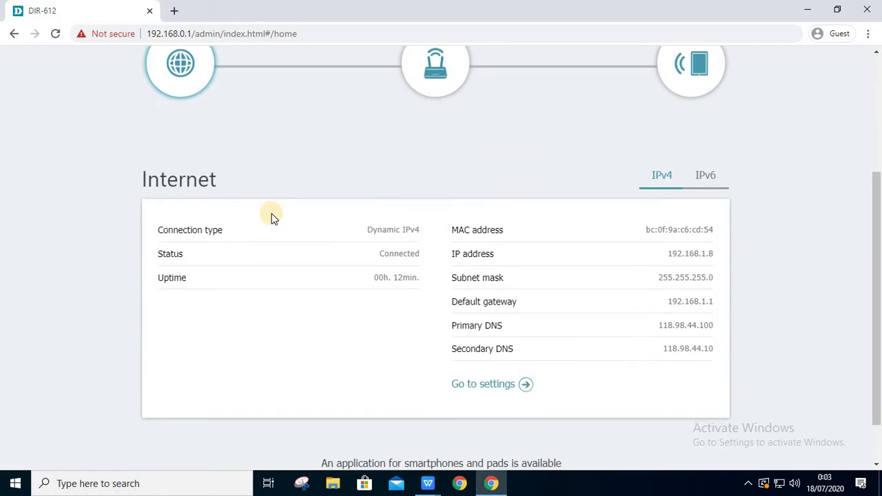
scroll(272, 217, "up", 3)
- View the DIR-612 router's own network details
left_click(448, 258)
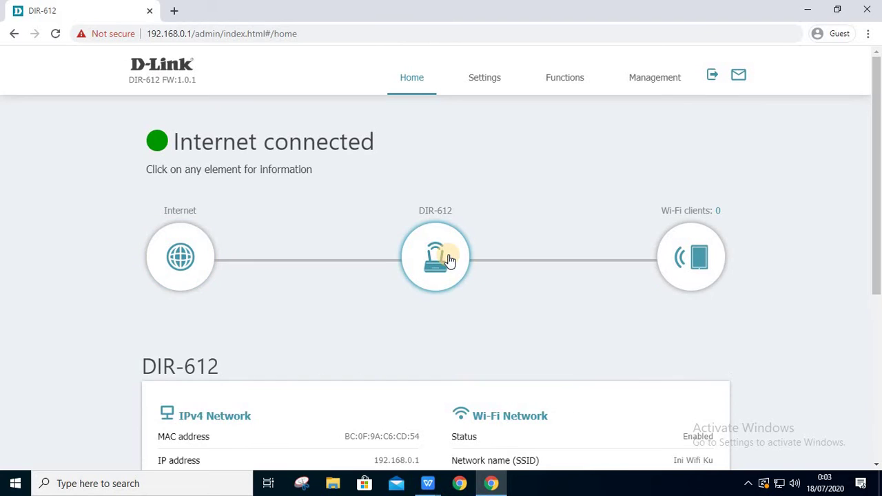
scroll(449, 256, "down", 2)
scroll(450, 257, "down", 1)
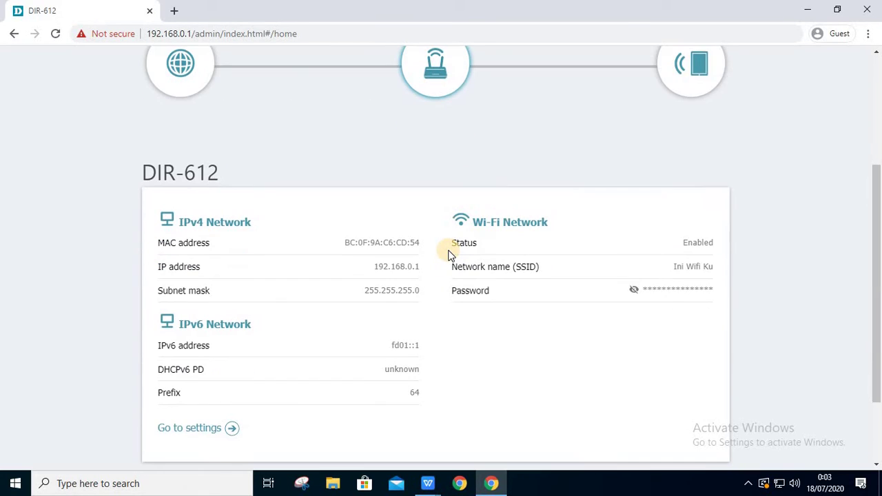
scroll(449, 256, "down", 1)
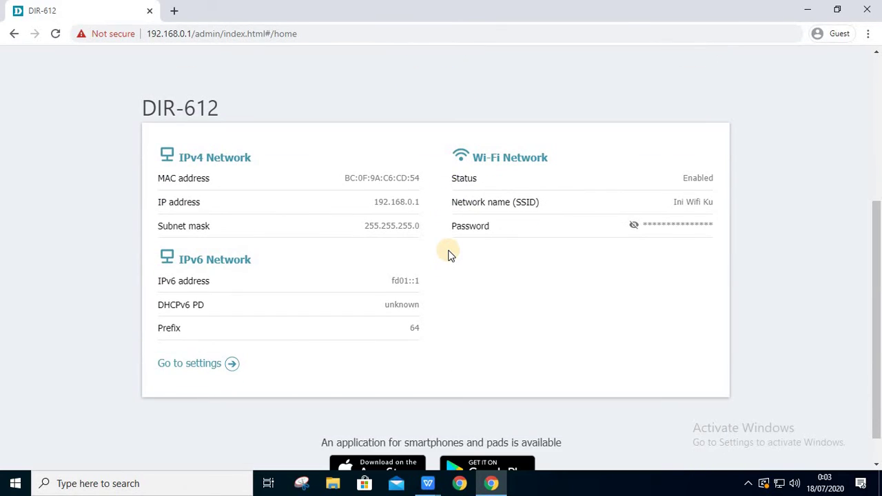
scroll(449, 255, "down", 1)
scroll(449, 255, "up", 5)
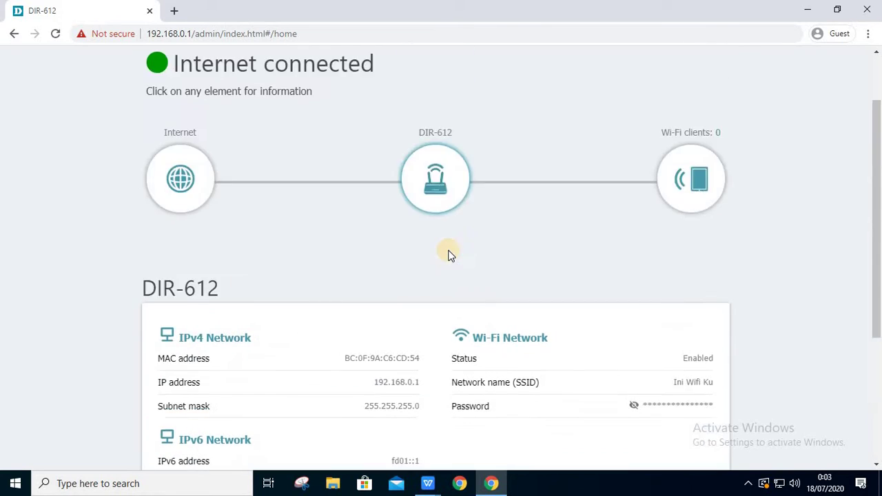
- Show the Wi-Fi clients list and inspect Xiaomi Redmi's access rule without changes
left_click(693, 243)
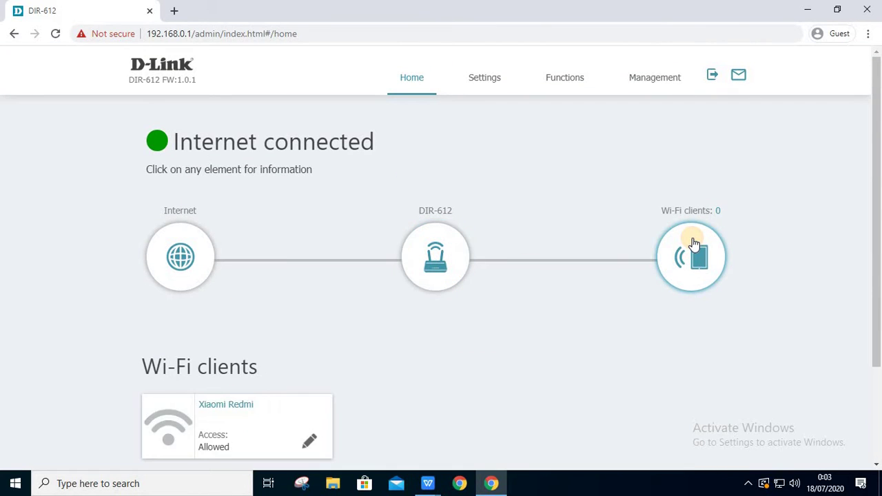
scroll(693, 244, "down", 2)
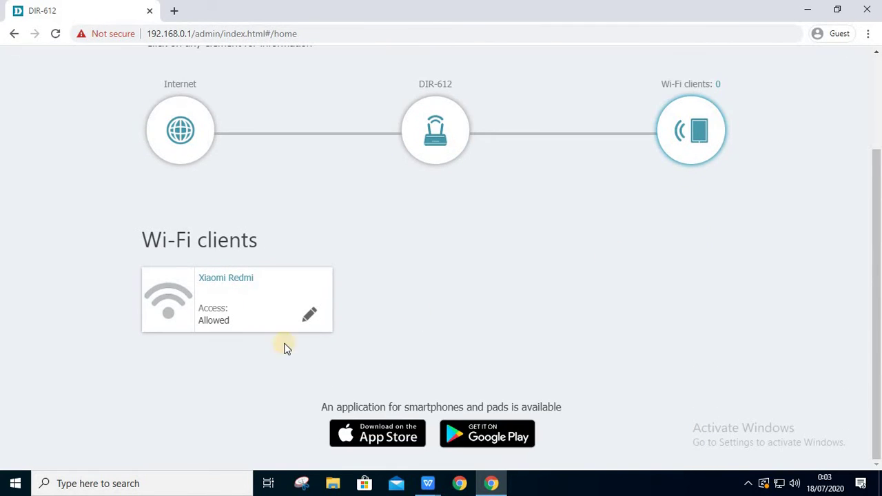
left_click(304, 321)
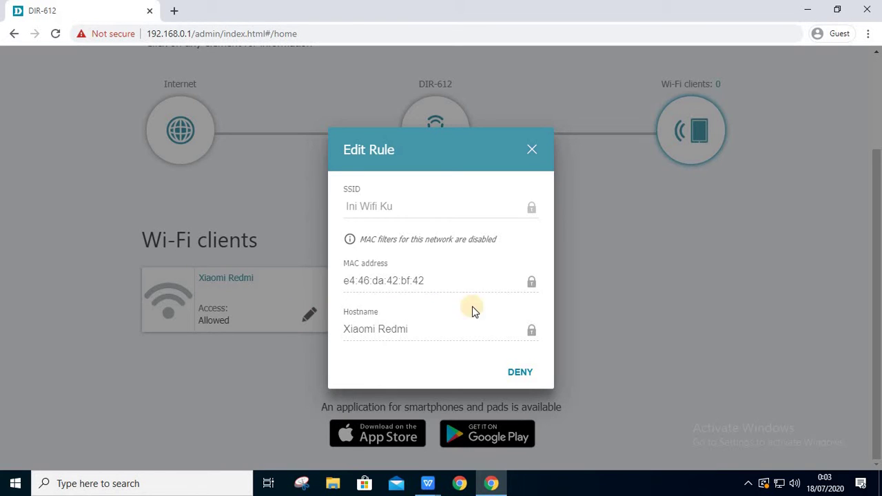
left_click(530, 151)
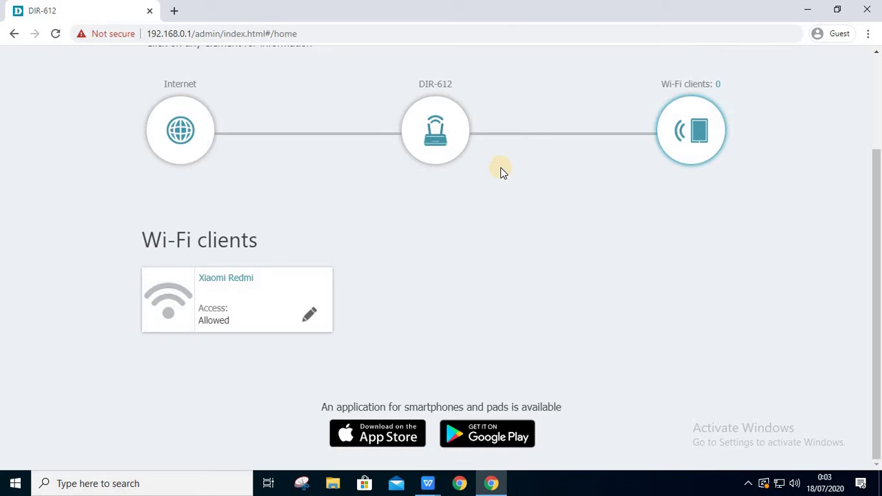
scroll(501, 172, "up", 2)
left_click(483, 88)
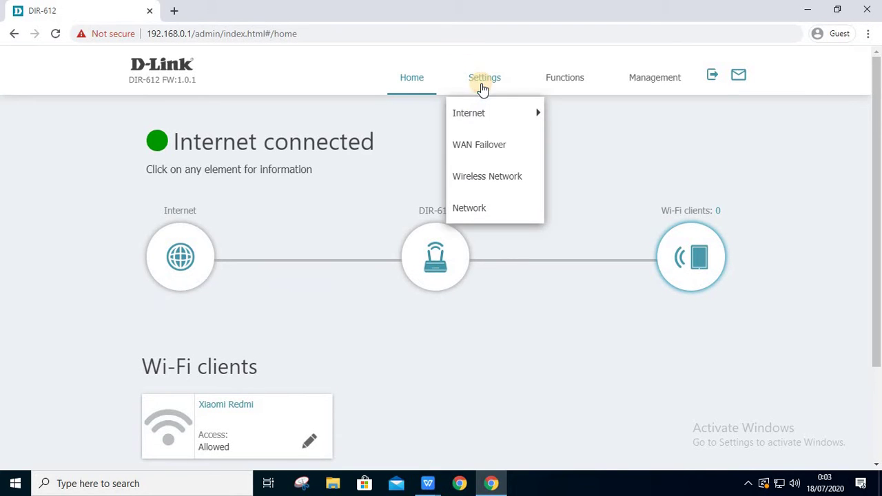
- Start a new WAN connection and review its connection type and interface lists unchanged
mouse_move(477, 112)
left_click(578, 117)
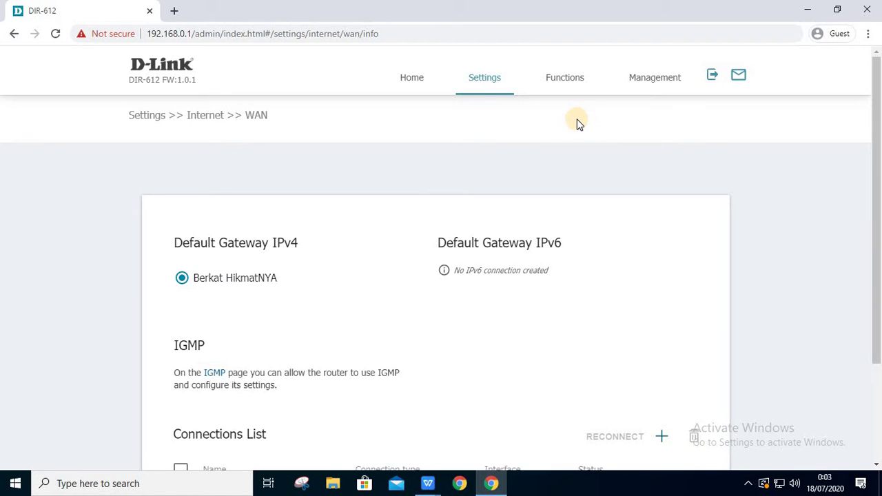
scroll(566, 148, "down", 1)
scroll(566, 154, "down", 1)
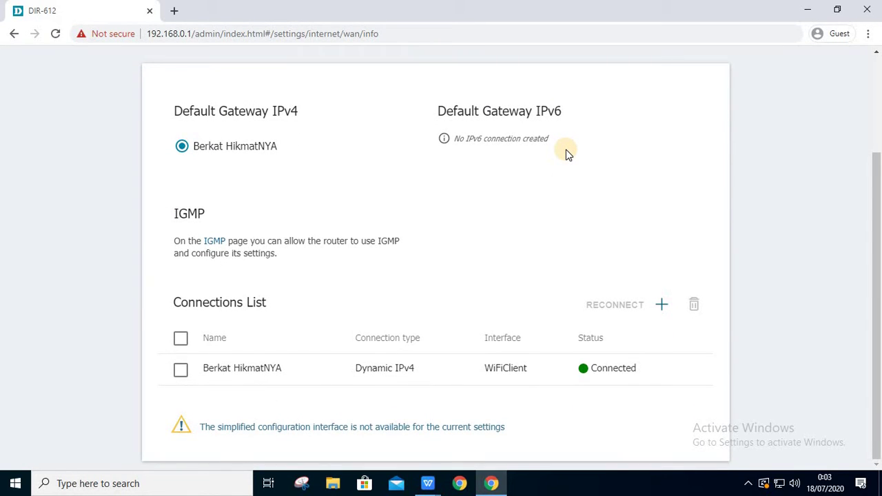
left_click(662, 309)
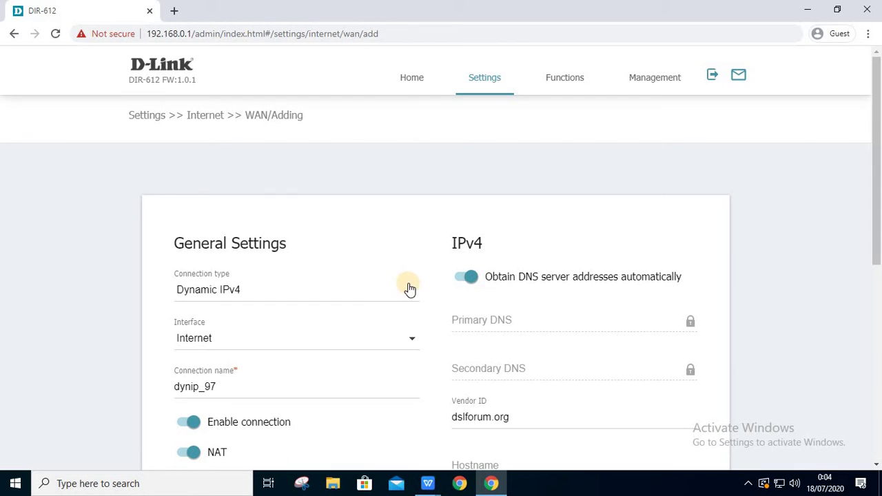
left_click(410, 289)
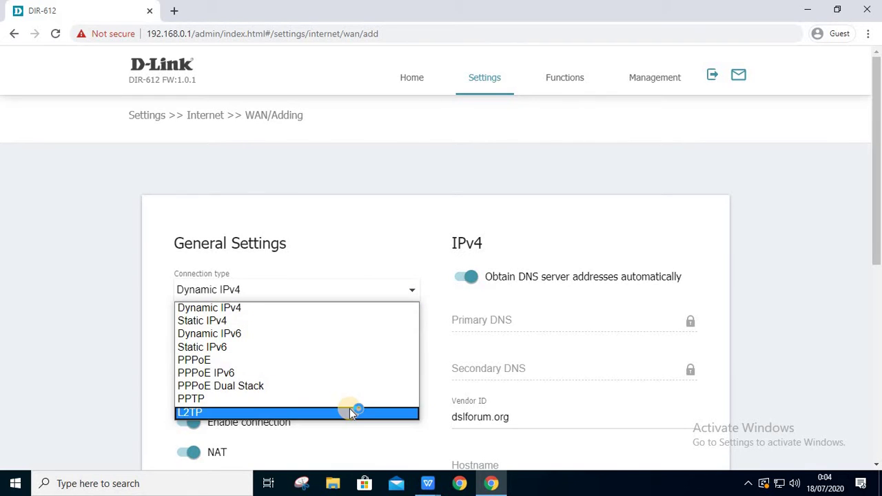
left_click(361, 256)
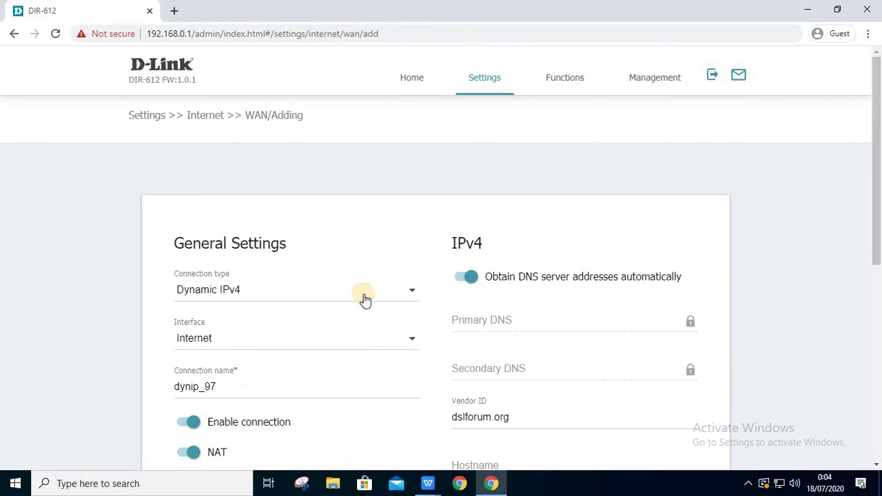
left_click(407, 337)
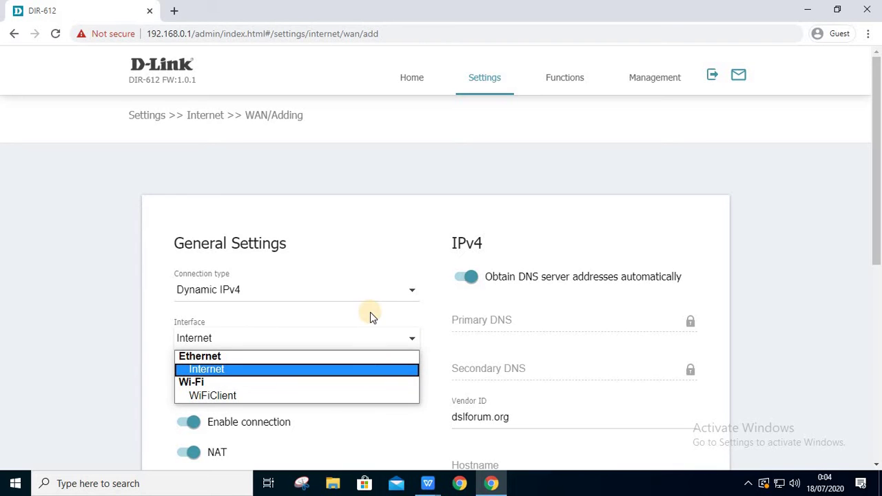
left_click(381, 238)
- Toggle Clone MAC and automatic DNS on and off, keeping the Dynamic IPv4 defaults
scroll(388, 355, "down", 2)
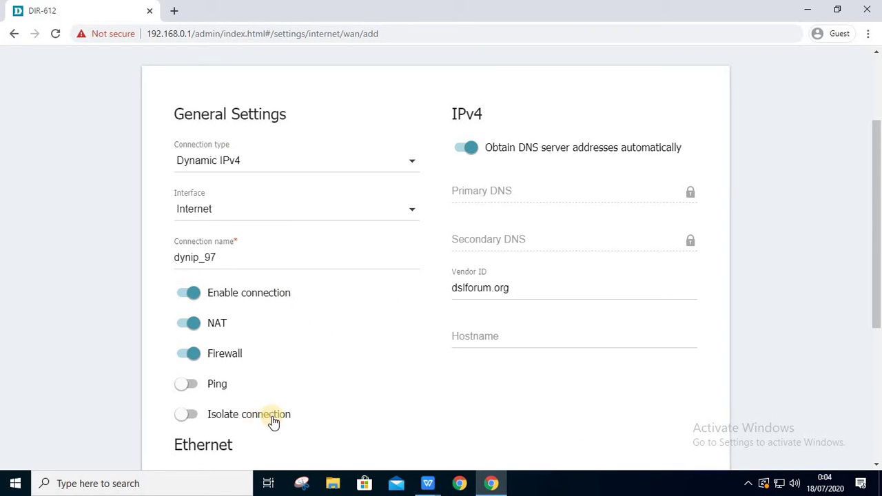
scroll(276, 414, "down", 1)
scroll(265, 408, "down", 2)
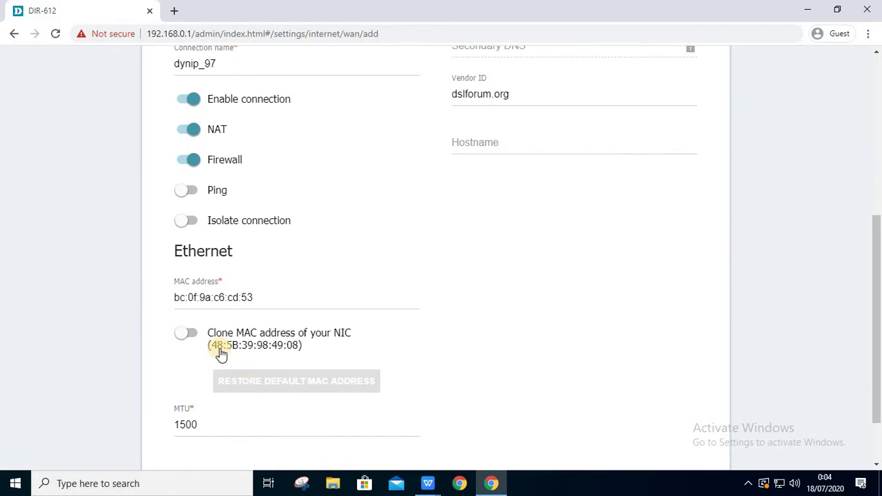
left_click(195, 336)
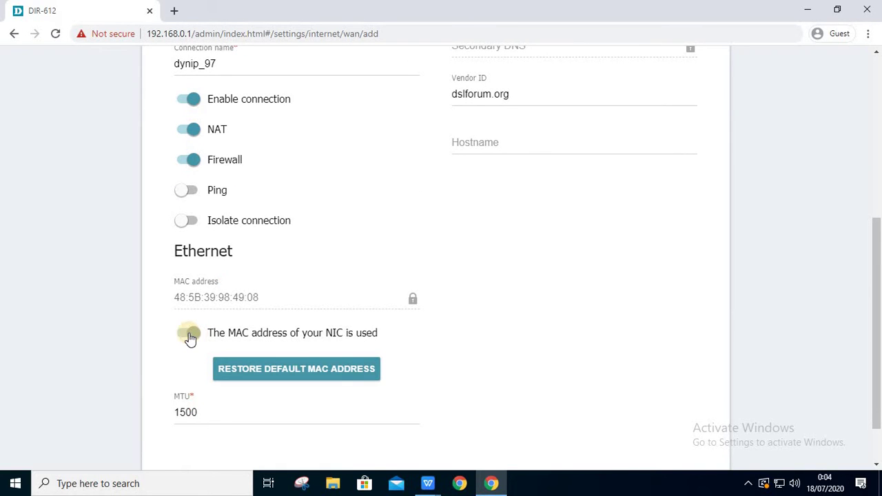
left_click(189, 335)
scroll(349, 280, "up", 3)
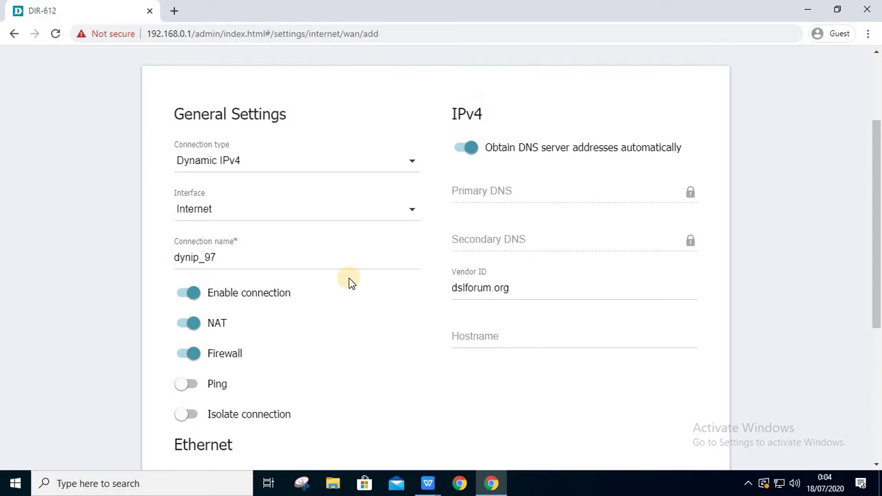
left_click(469, 151)
left_click(469, 150)
scroll(463, 154, "up", 3)
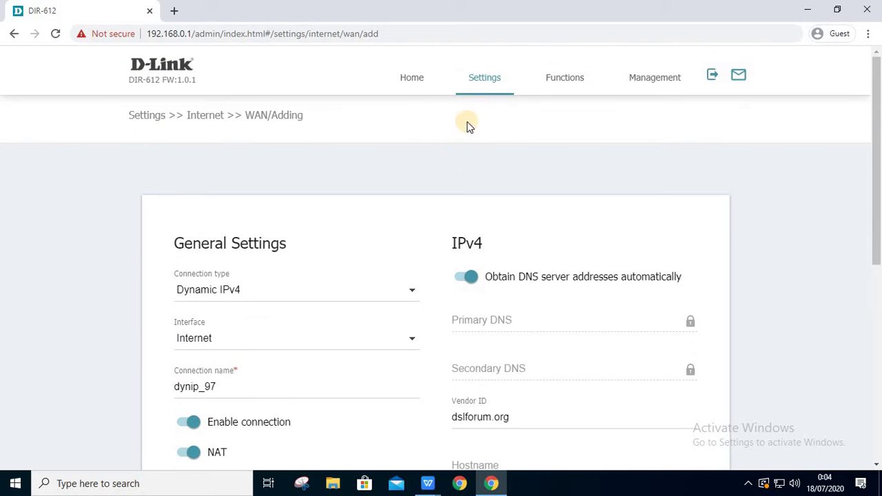
- Open a new VLAN form, keeping type Bridge and no WAN tagged port
mouse_move(482, 83)
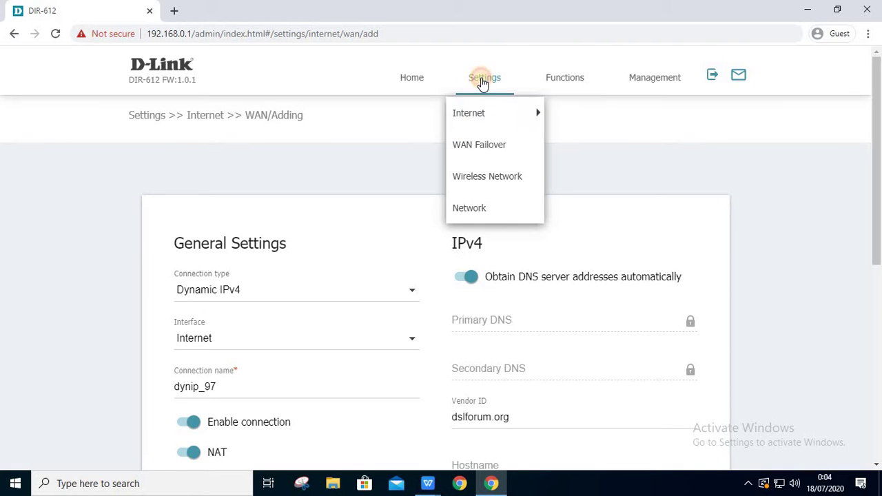
mouse_move(492, 114)
left_click(563, 142)
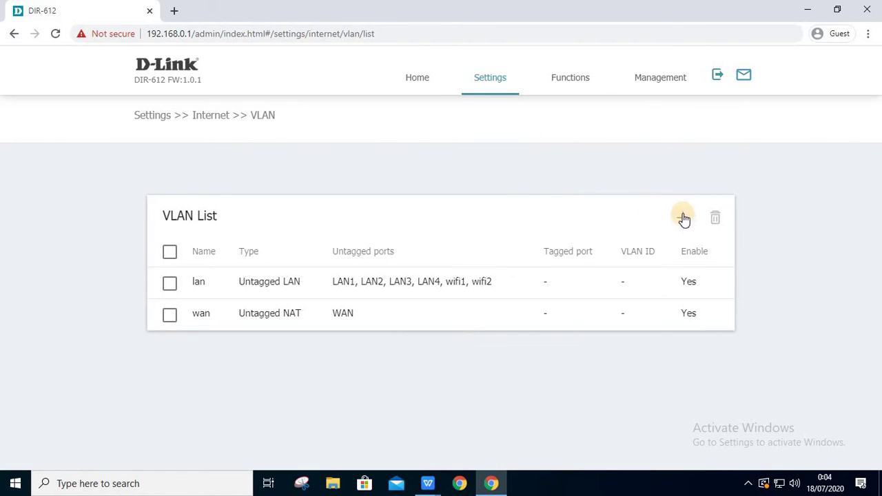
left_click(683, 218)
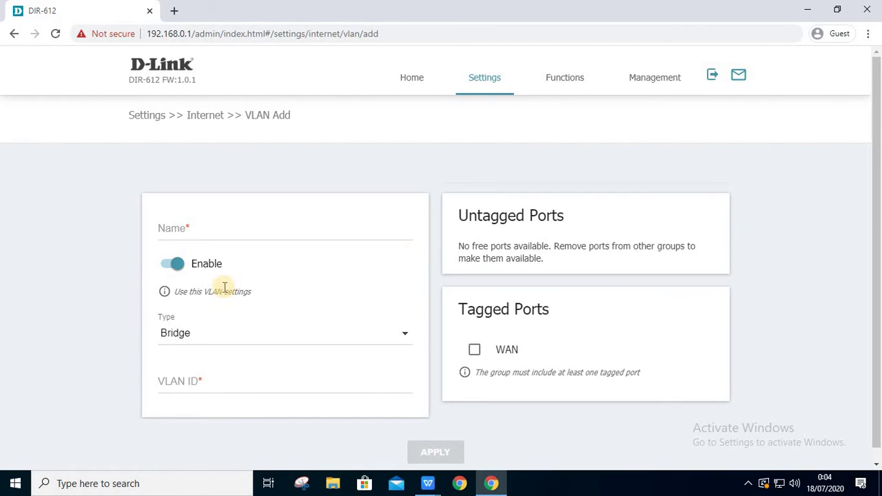
left_click(310, 337)
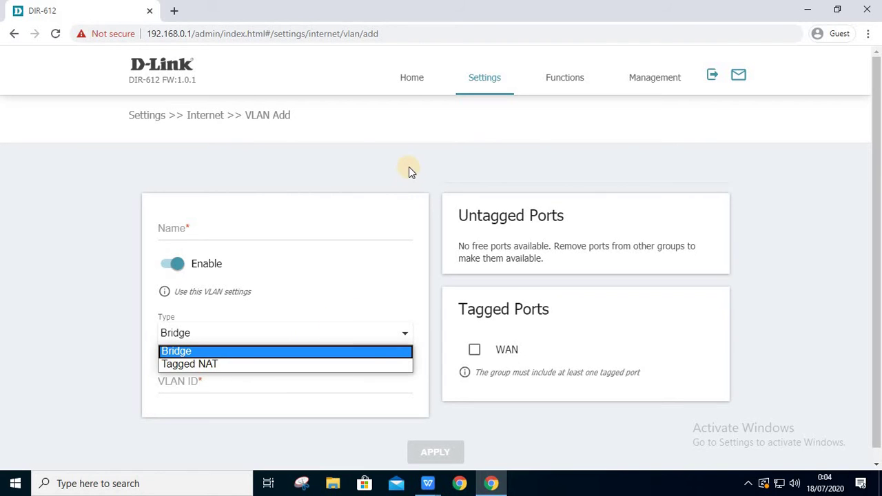
left_click(474, 351)
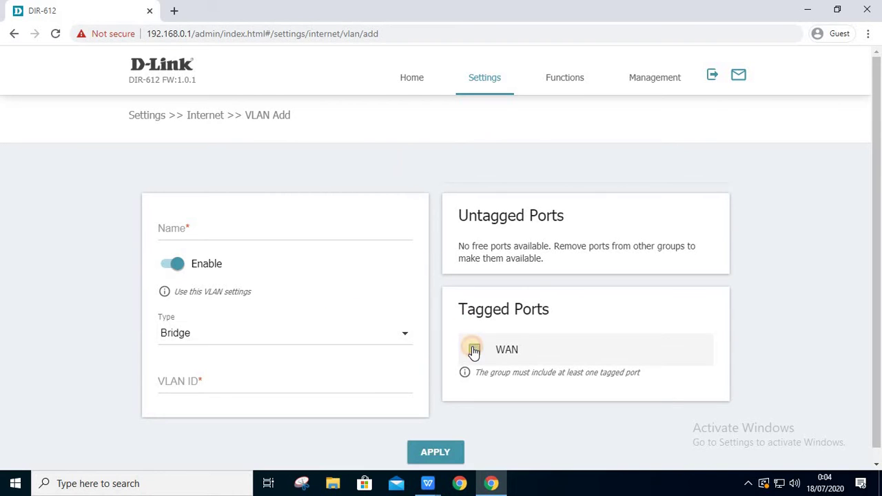
left_click(474, 352)
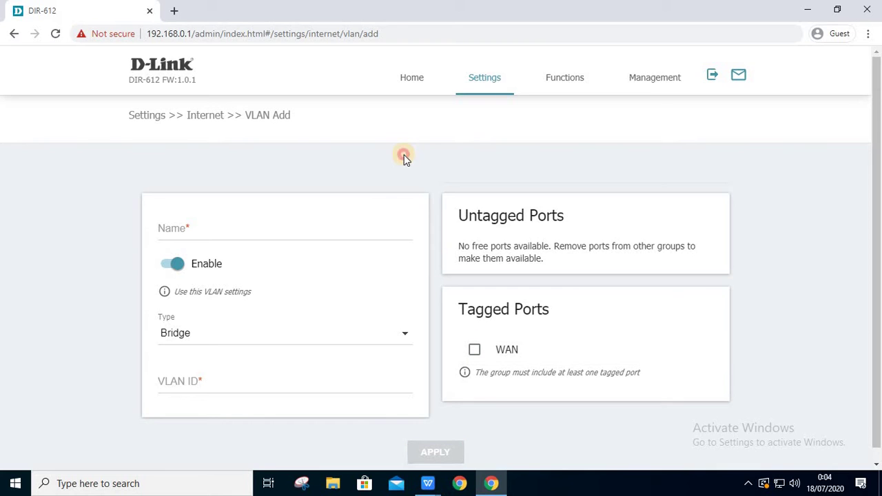
left_click(476, 86)
left_click(483, 116)
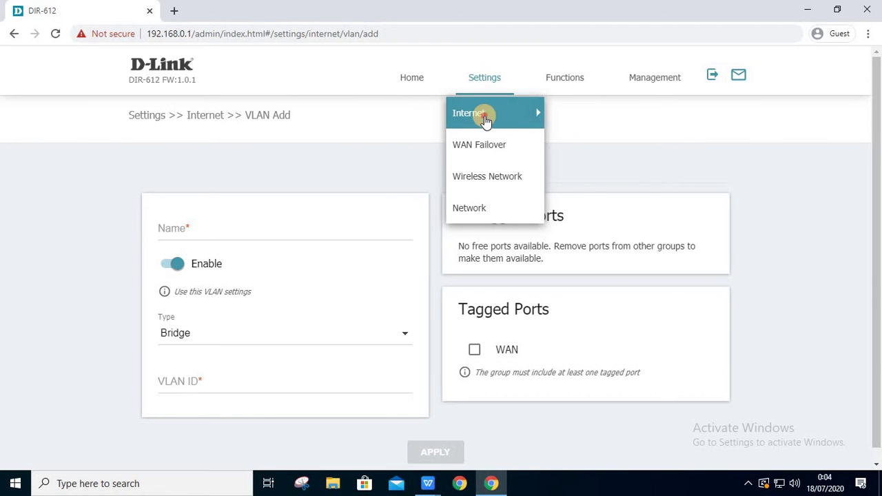
- Switch IPv4 name servers to Manual on the DNS page, trying IPv6 Manual too
left_click(575, 177)
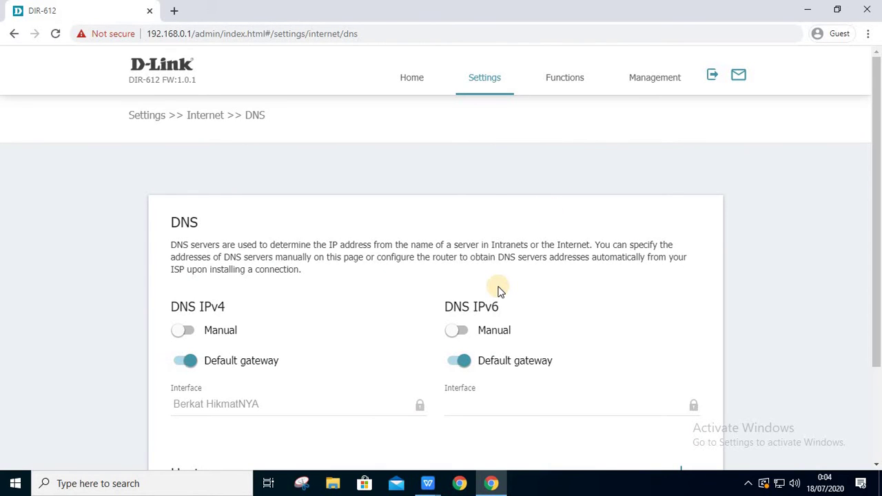
scroll(499, 289, "down", 2)
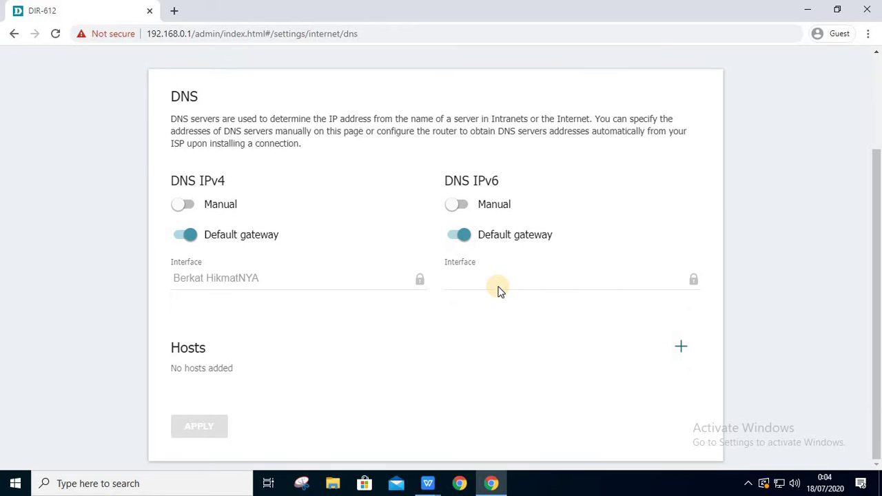
left_click(188, 203)
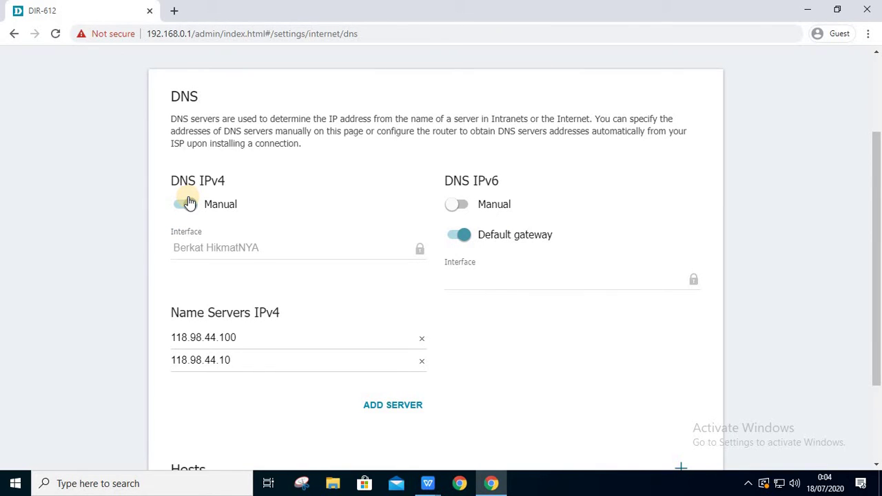
left_click(469, 206)
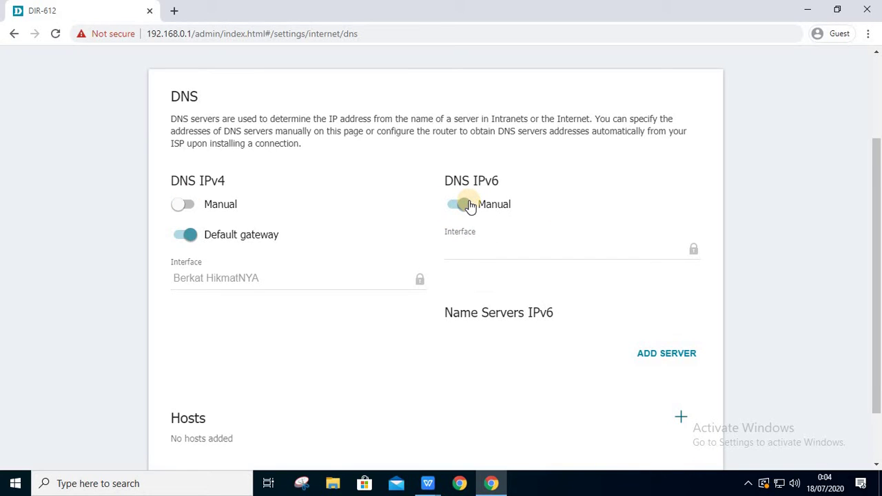
left_click(470, 206)
left_click(233, 204)
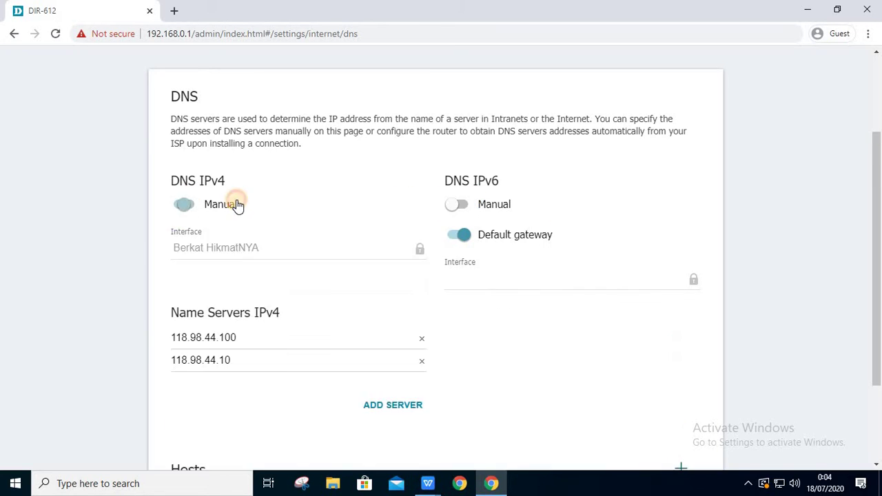
- Set IPv6 to Manual, adding and removing empty IPv4 and IPv6 name-server entries
left_click(400, 404)
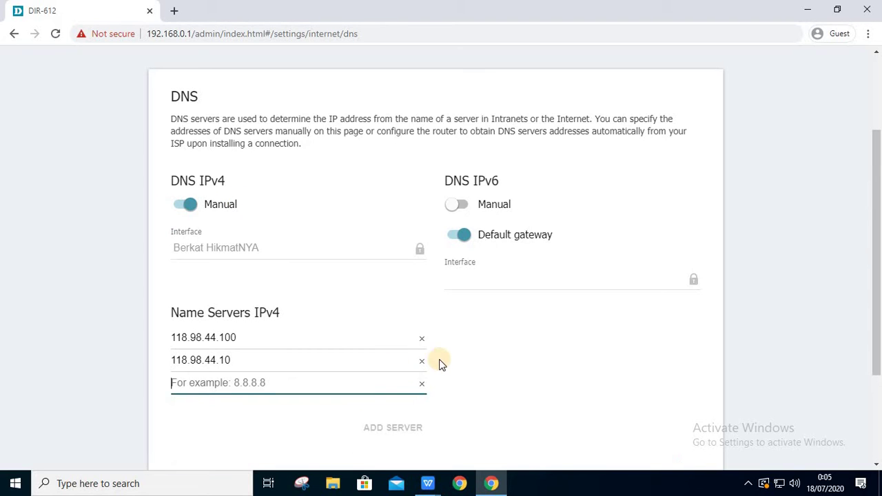
scroll(452, 348, "down", 1)
scroll(452, 353, "down", 1)
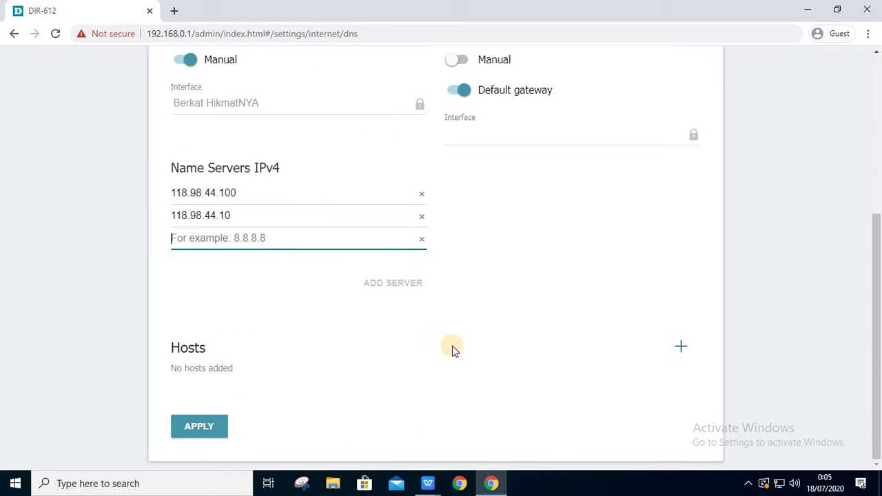
left_click(422, 241)
scroll(503, 257, "up", 2)
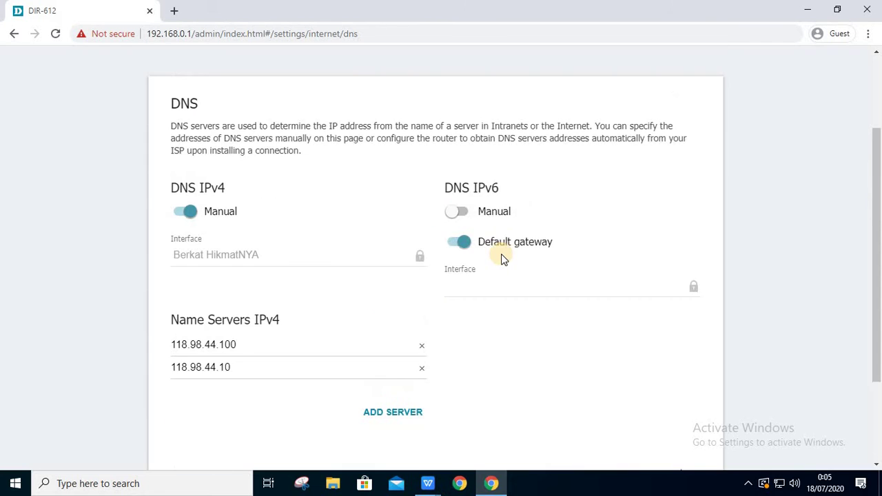
left_click(485, 216)
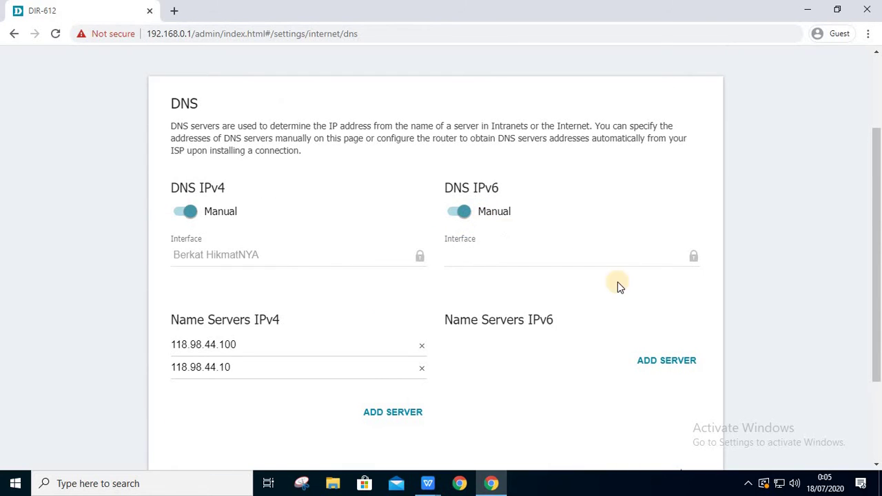
left_click(656, 361)
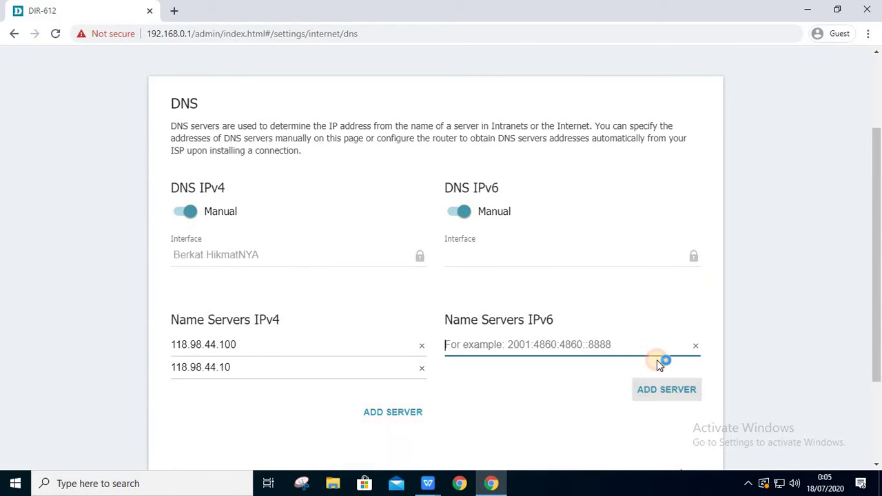
left_click(697, 348)
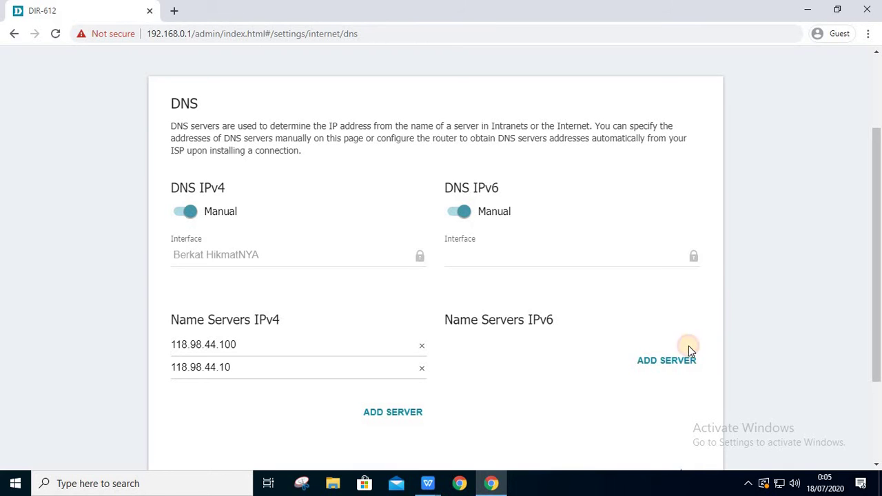
- Open the Add Host form and close it without adding a host
scroll(637, 347, "down", 3)
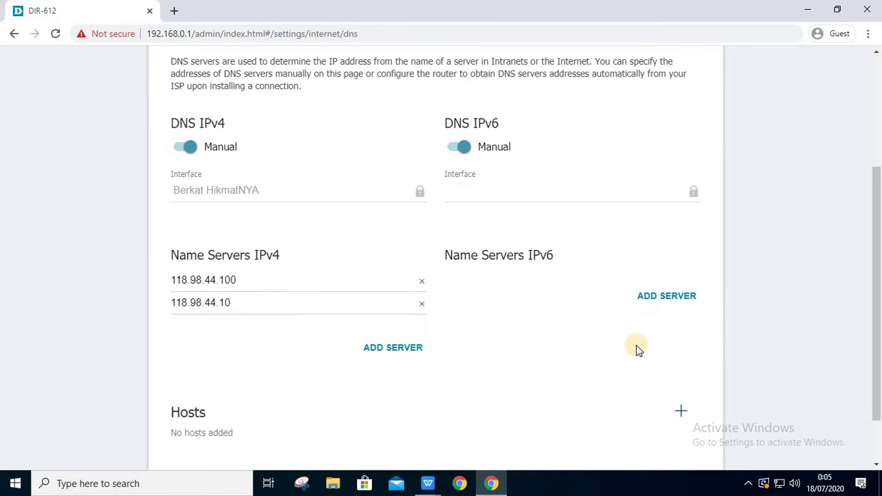
left_click(680, 347)
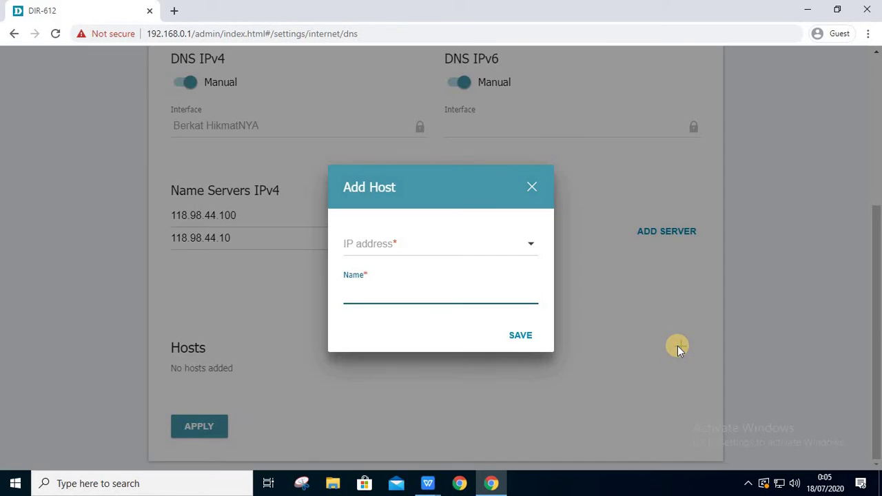
left_click(532, 187)
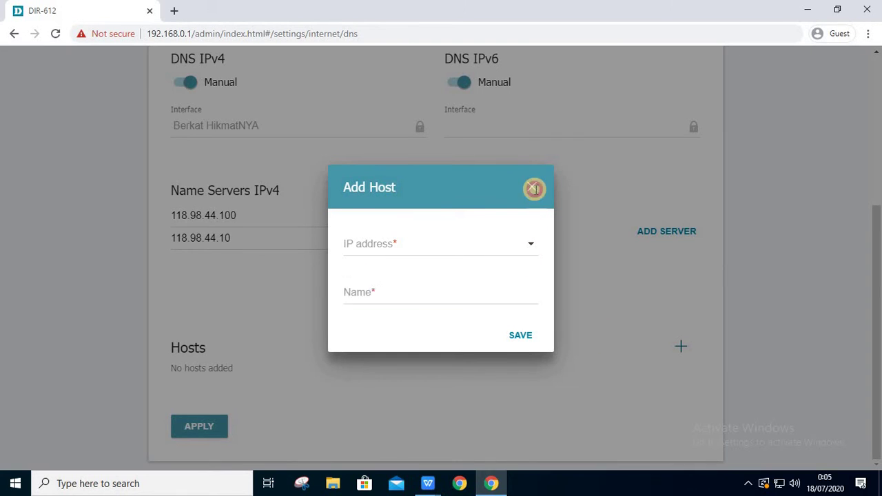
scroll(498, 258, "up", 5)
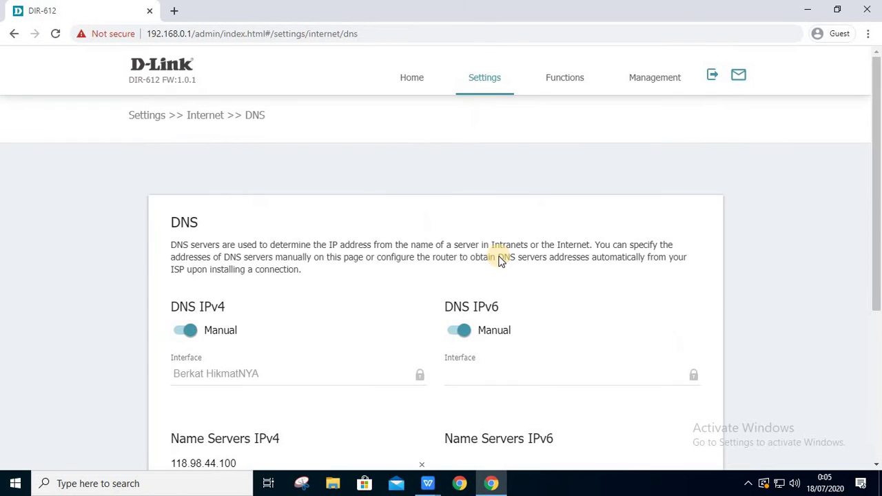
left_click(486, 90)
- Enable WAN Failover, keeping the existing basic connection and leaving the backup blank
left_click(491, 110)
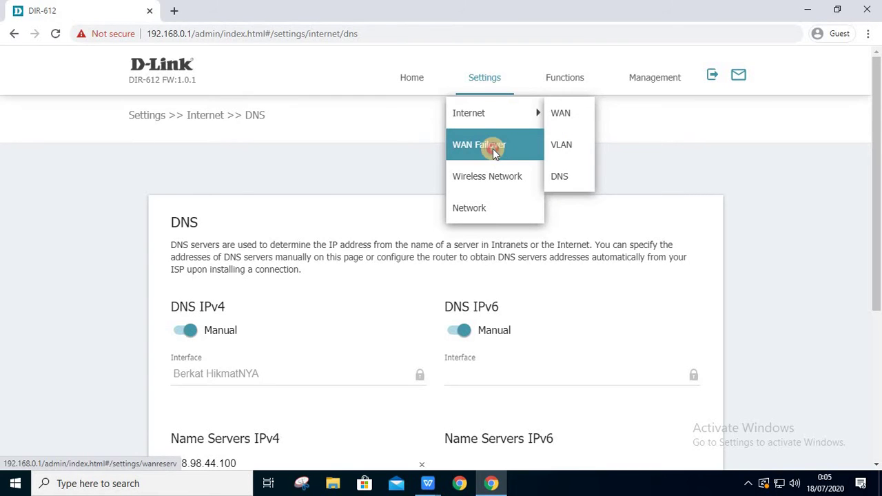
left_click(493, 148)
left_click(503, 109)
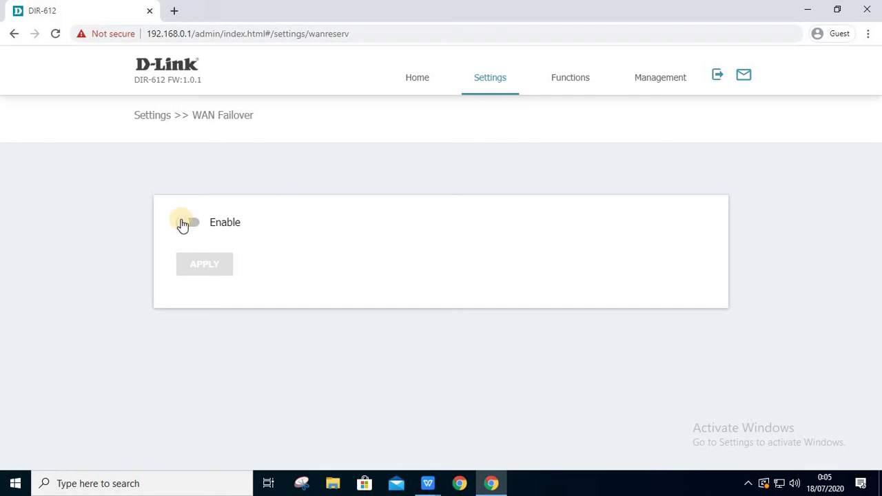
left_click(186, 222)
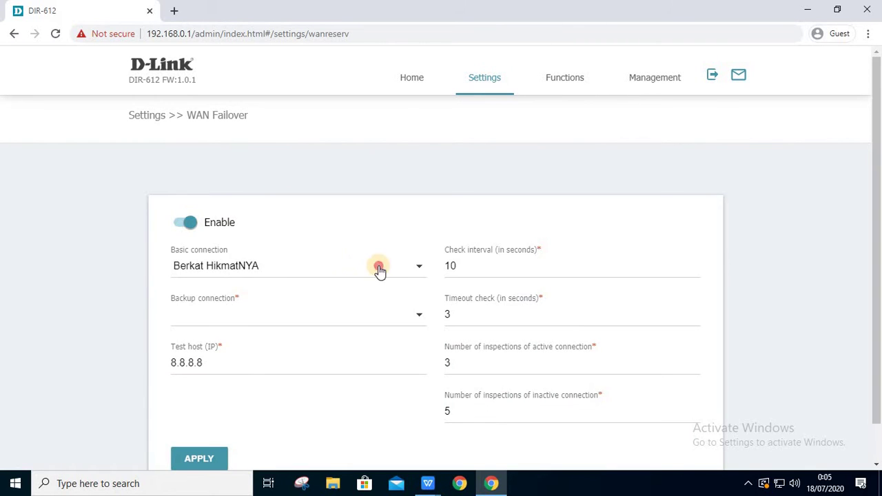
left_click(380, 269)
left_click(380, 284)
left_click(380, 315)
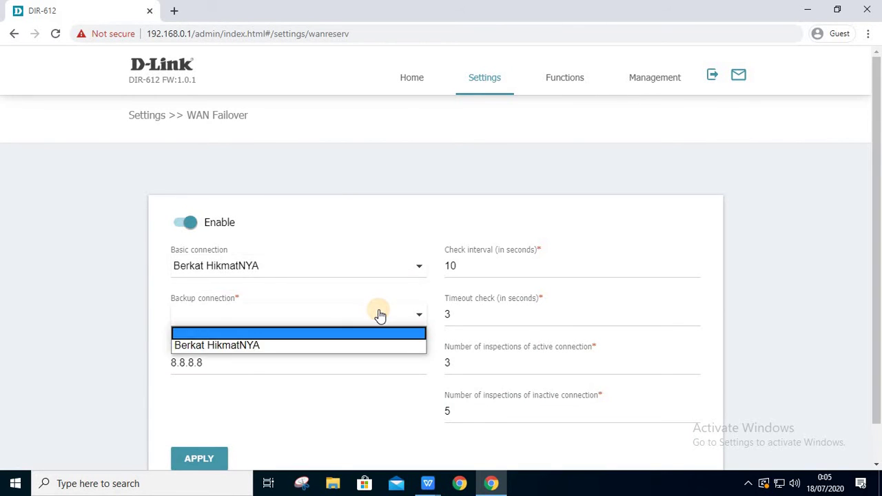
left_click(380, 315)
scroll(380, 315, "down", 1)
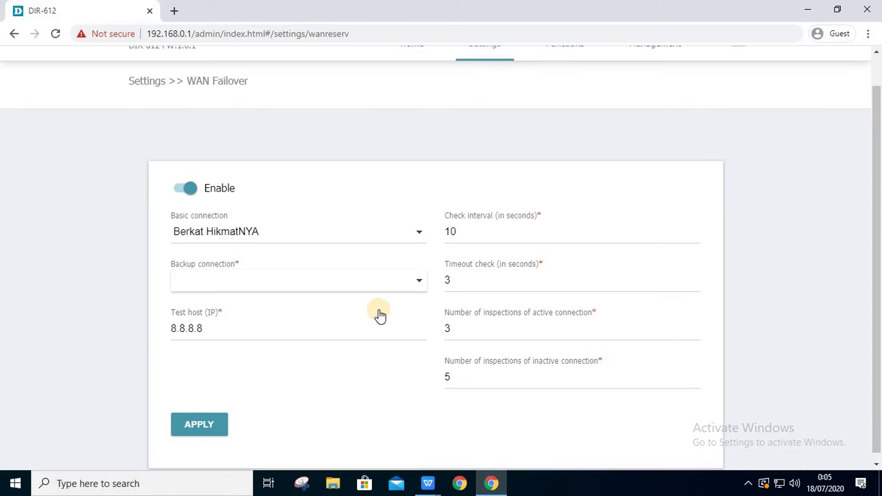
scroll(355, 304, "up", 1)
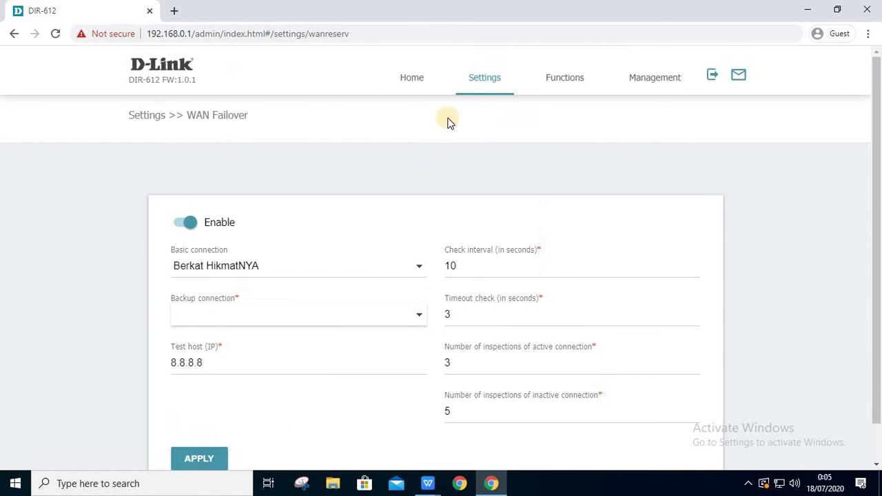
- Open the Wireless Network 2.4 GHz settings and keep 802.11 B/G/N mixed mode
mouse_move(478, 82)
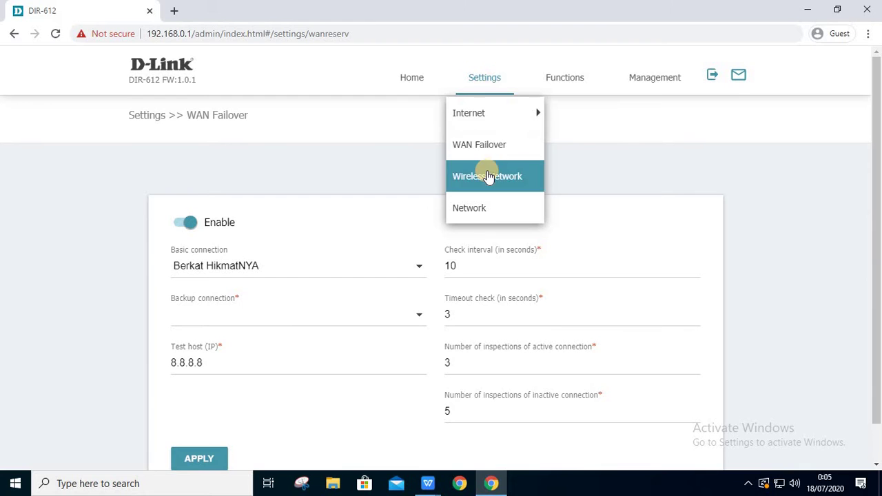
left_click(488, 175)
left_click(503, 107)
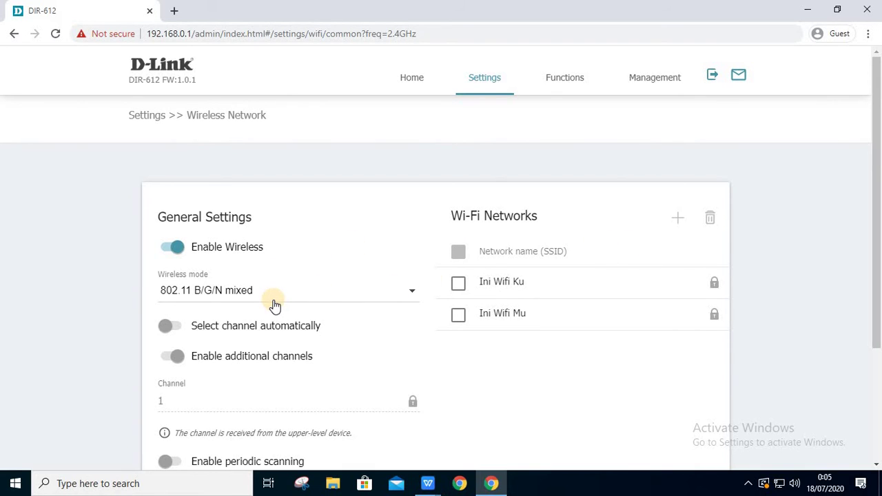
scroll(274, 306, "down", 1)
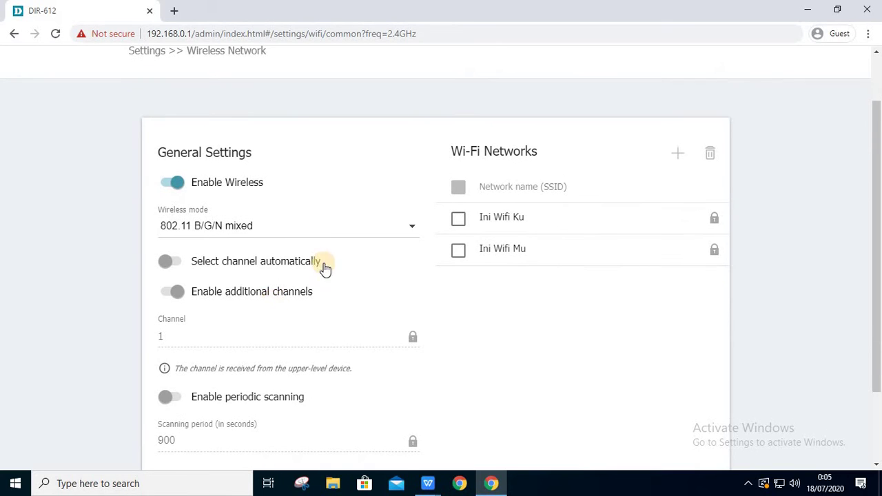
left_click(372, 231)
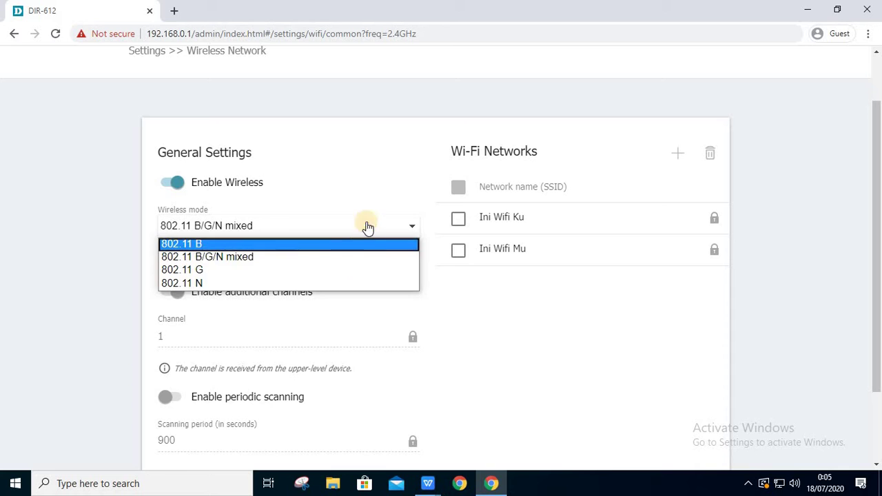
left_click(373, 199)
scroll(379, 265, "down", 2)
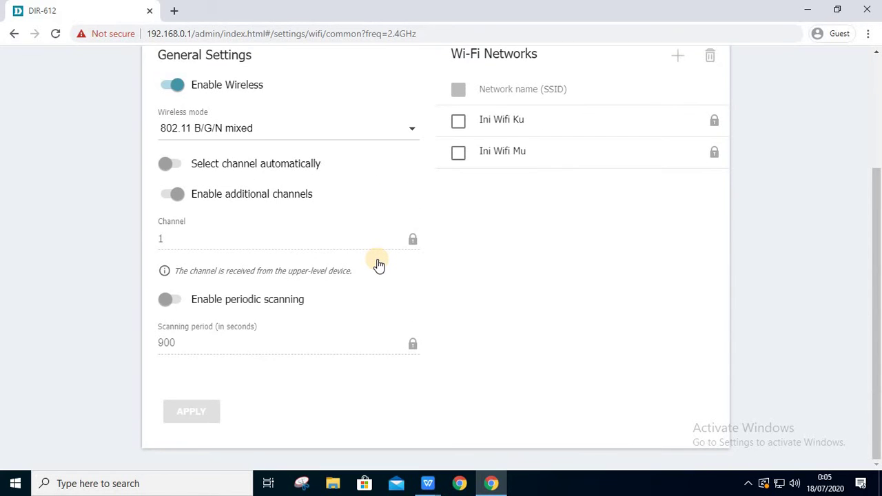
scroll(379, 265, "up", 3)
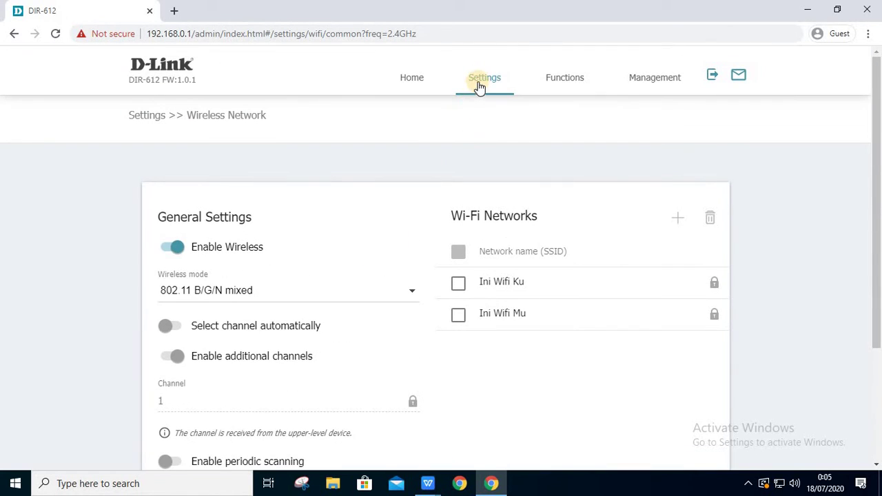
left_click(481, 84)
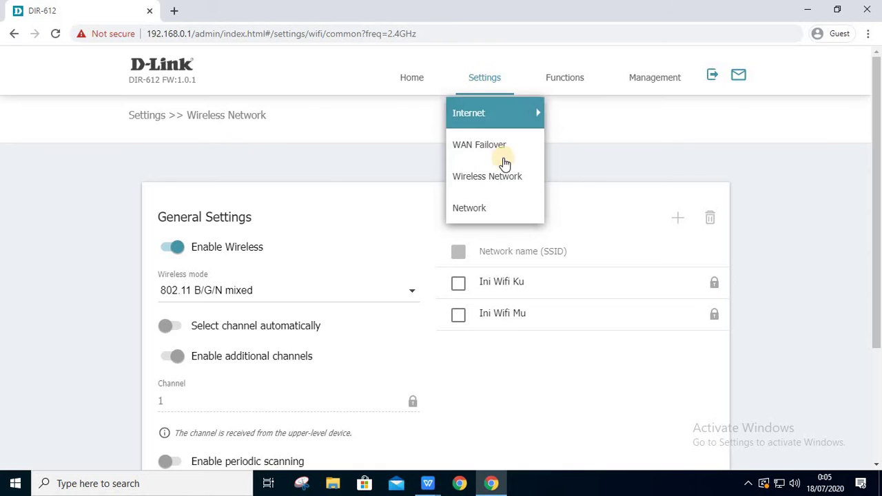
- Open the LAN settings, keep DHCP server mode, and toggle DNS relay off and on
left_click(502, 206)
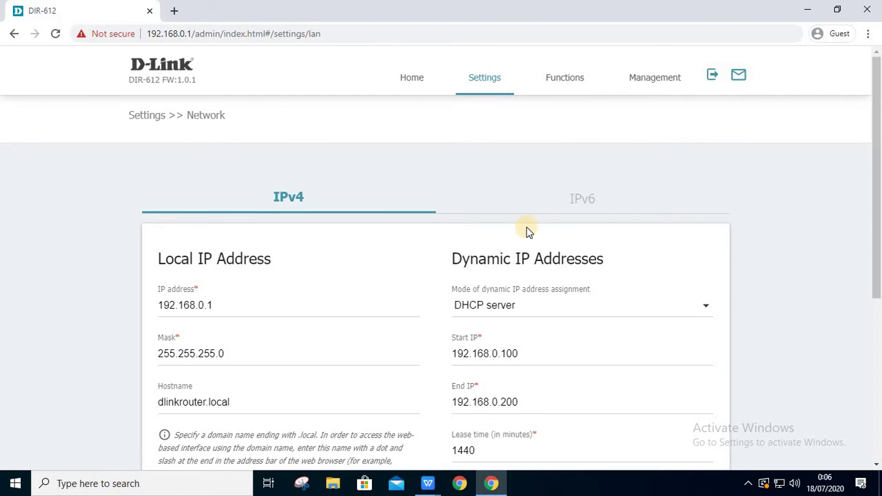
scroll(427, 283, "down", 3)
scroll(428, 290, "down", 2)
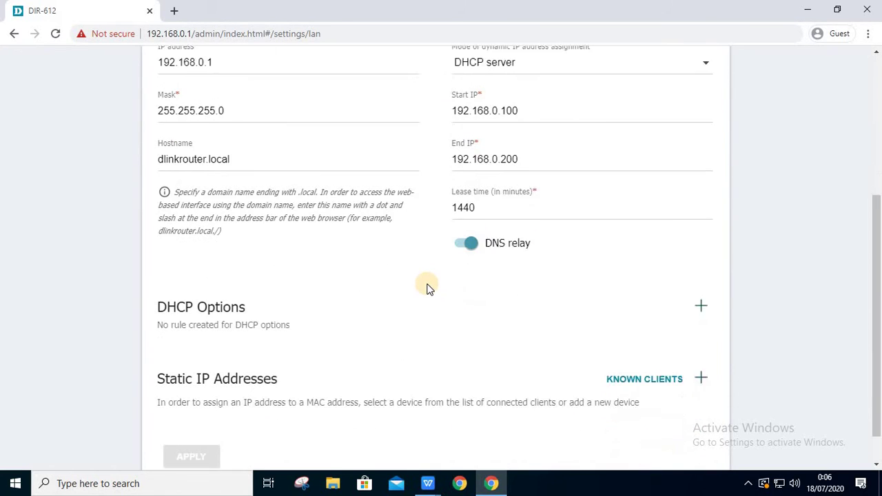
scroll(427, 289, "up", 2)
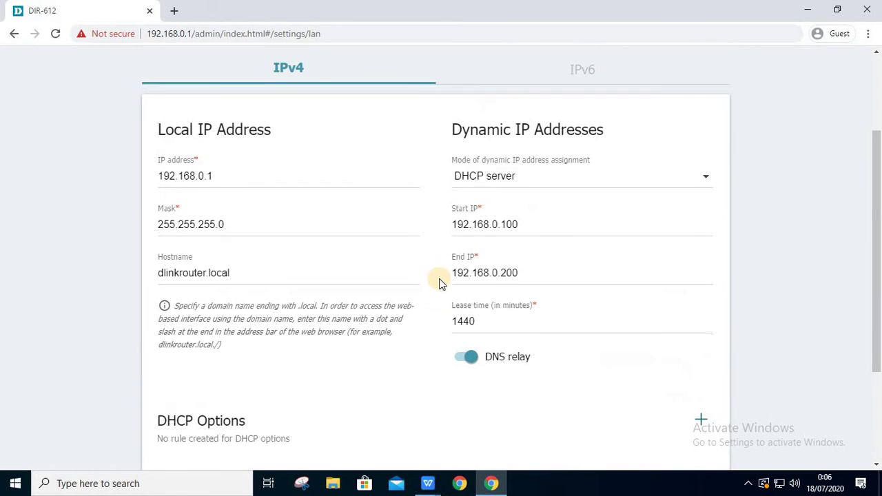
left_click(640, 179)
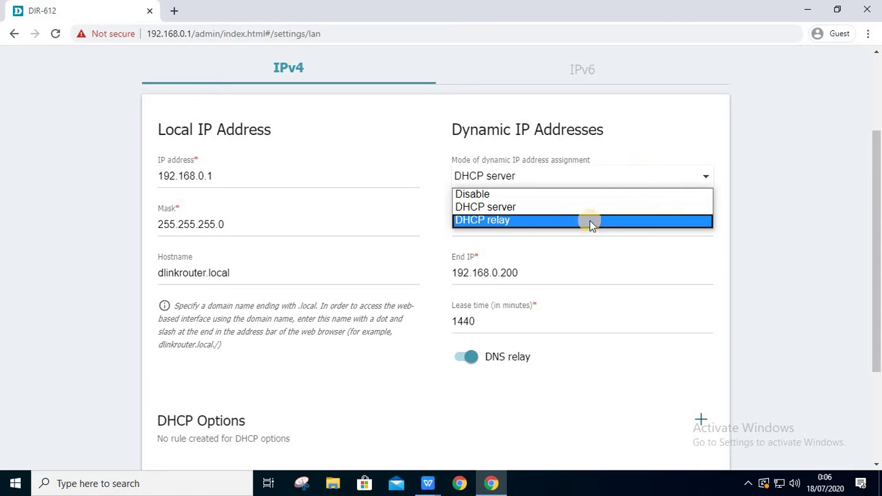
left_click(638, 143)
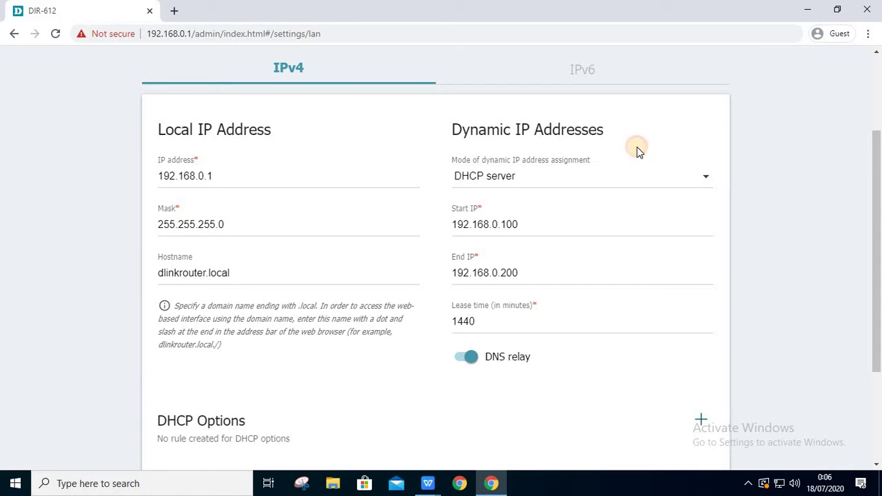
scroll(330, 246, "down", 1)
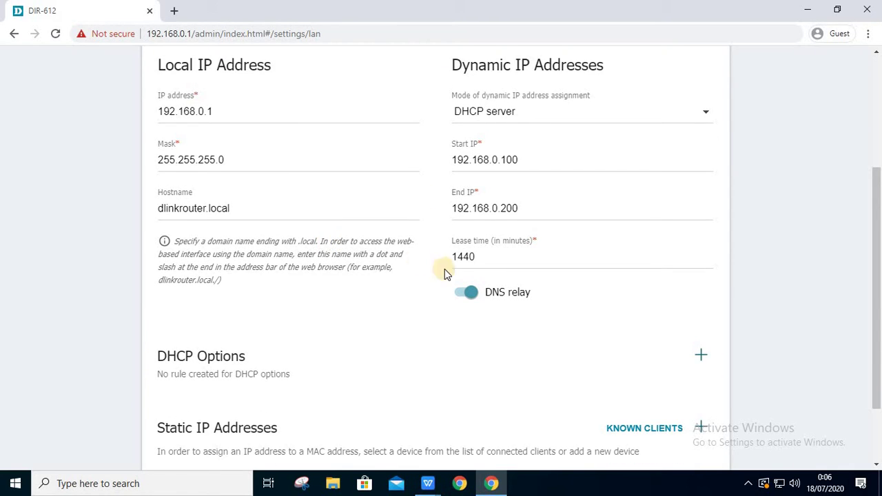
left_click(465, 293)
left_click(465, 295)
scroll(415, 310, "down", 1)
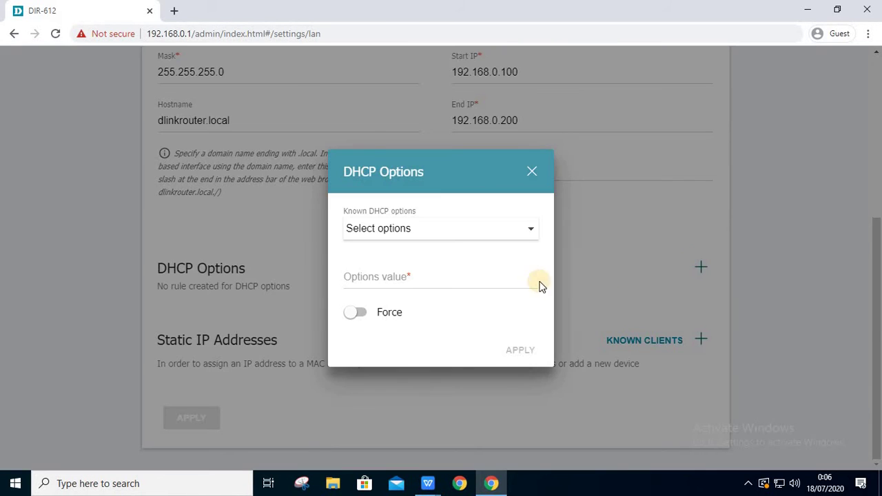
- Browse the DHCP options list and toggle Force, closing without adding a rule
left_click(532, 235)
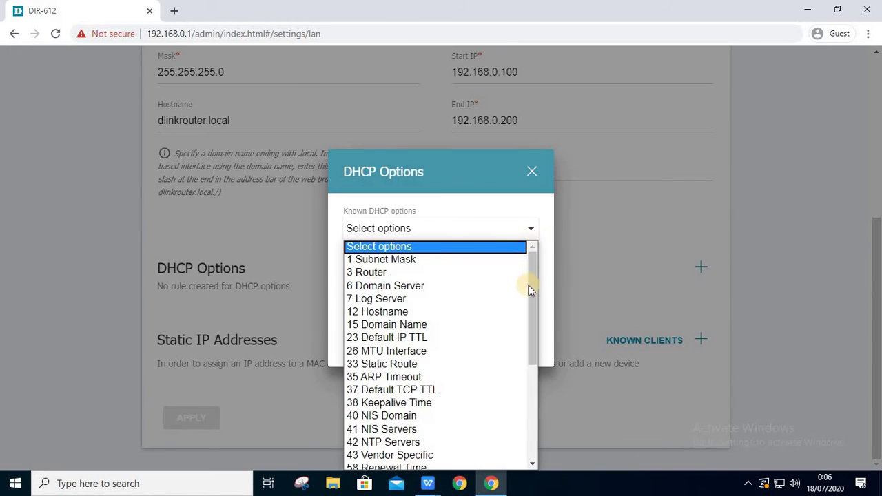
mouse_move(529, 285)
left_mouse_down()
mouse_move(529, 402)
mouse_move(538, 273)
left_mouse_up()
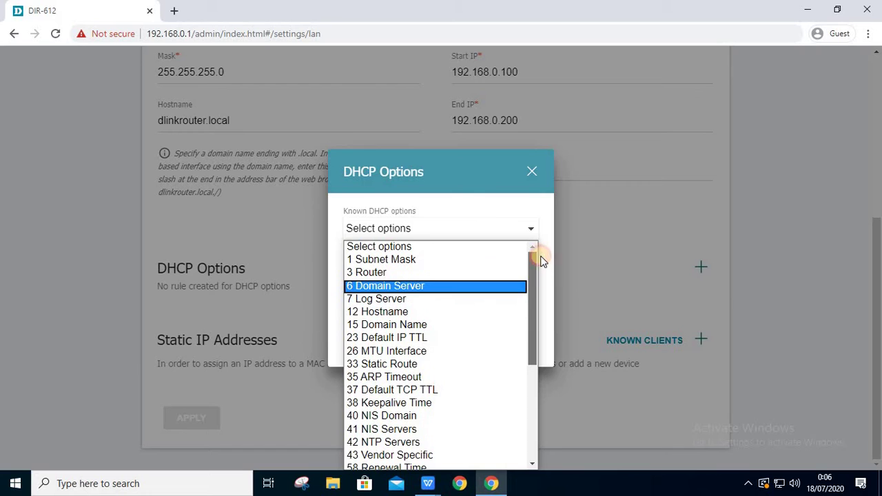
left_click(533, 164)
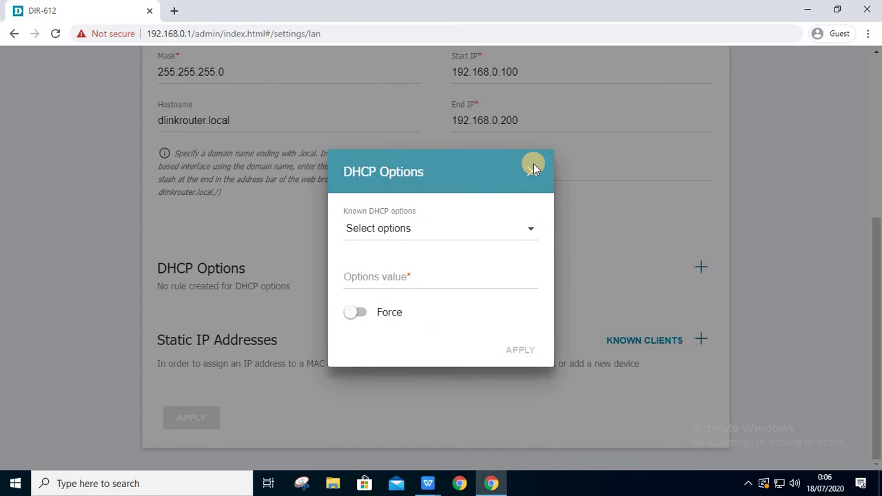
left_click(373, 316)
left_click(373, 316)
left_click(533, 175)
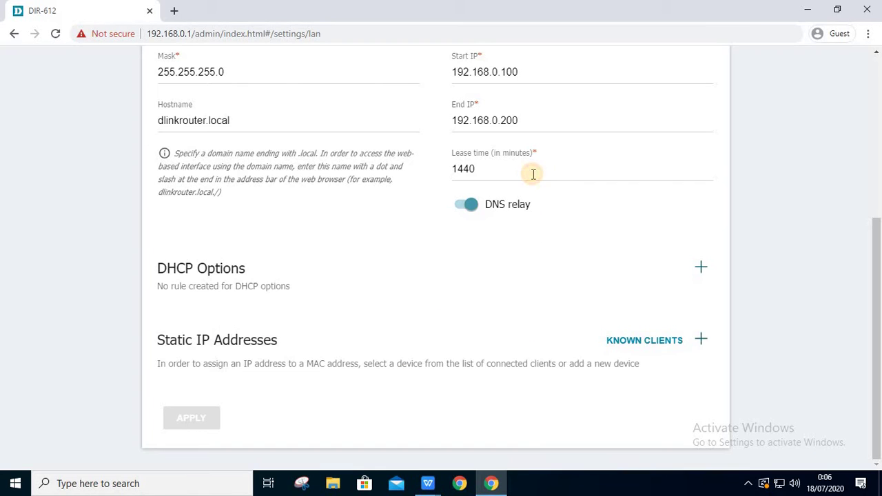
left_click(670, 347)
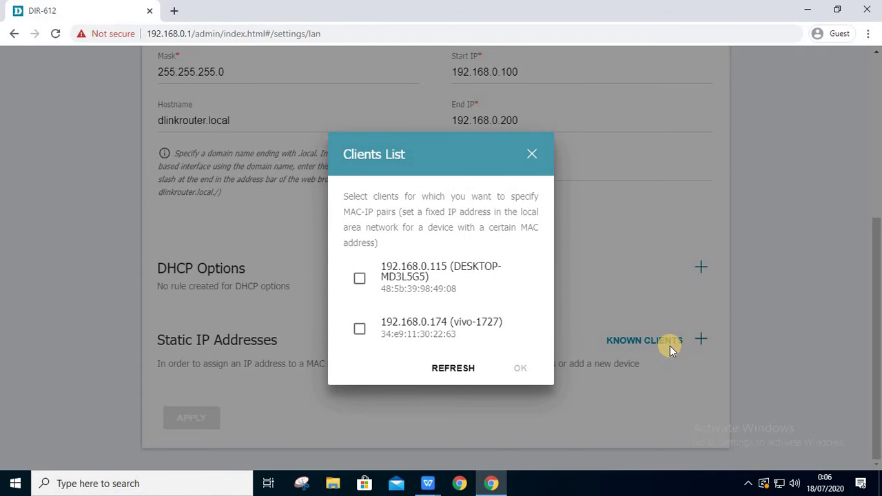
left_click(359, 325)
left_click(365, 286)
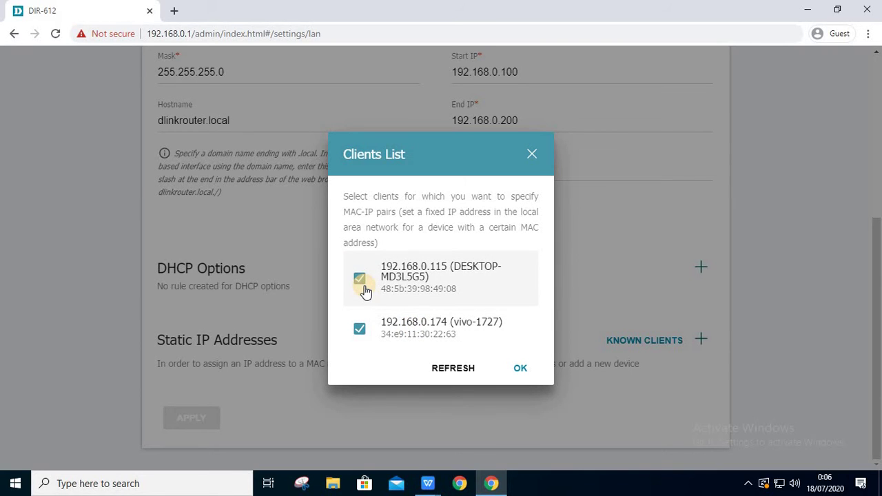
left_click(360, 280)
left_click(359, 329)
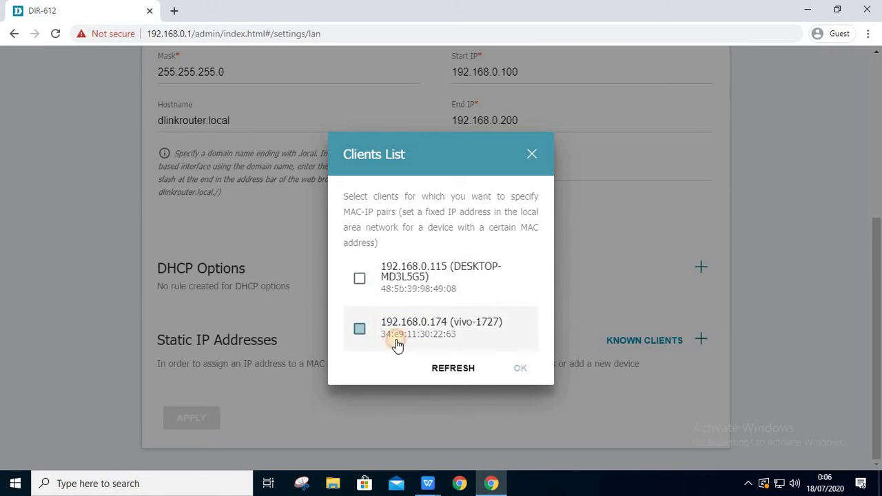
left_click(455, 368)
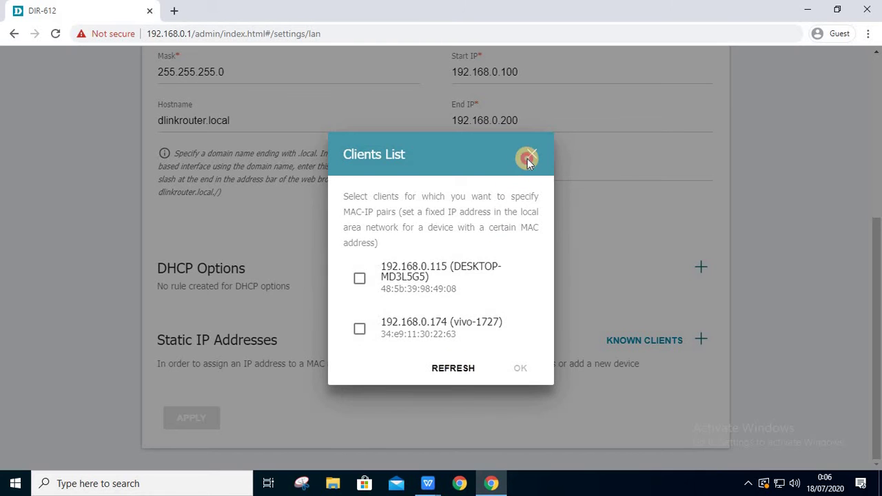
left_click(529, 155)
left_click(701, 336)
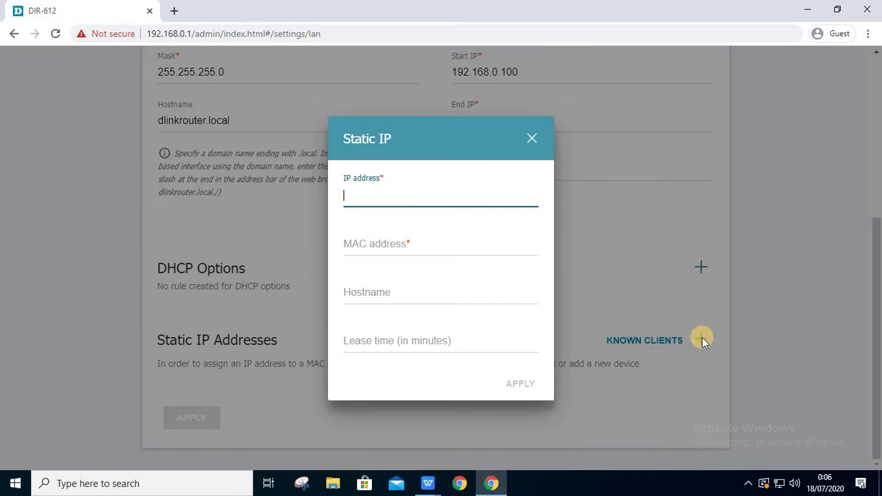
left_click(518, 243)
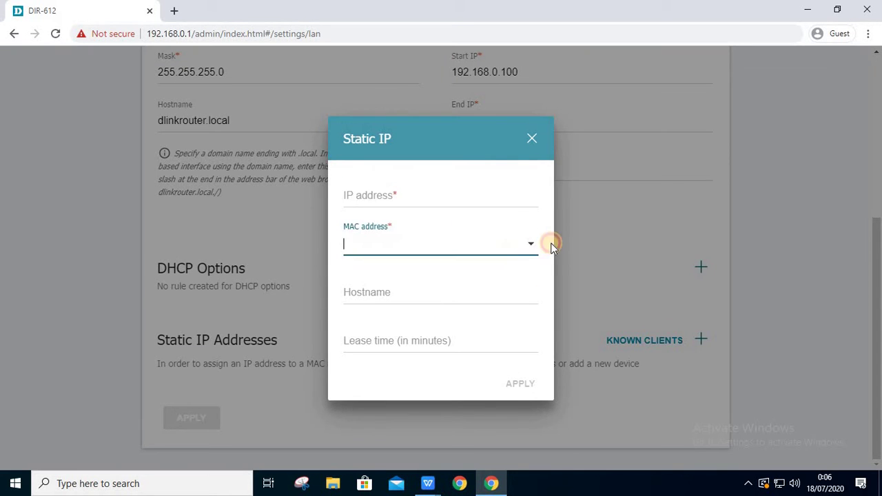
left_click(532, 140)
scroll(522, 234, "up", 2)
scroll(521, 240, "up", 3)
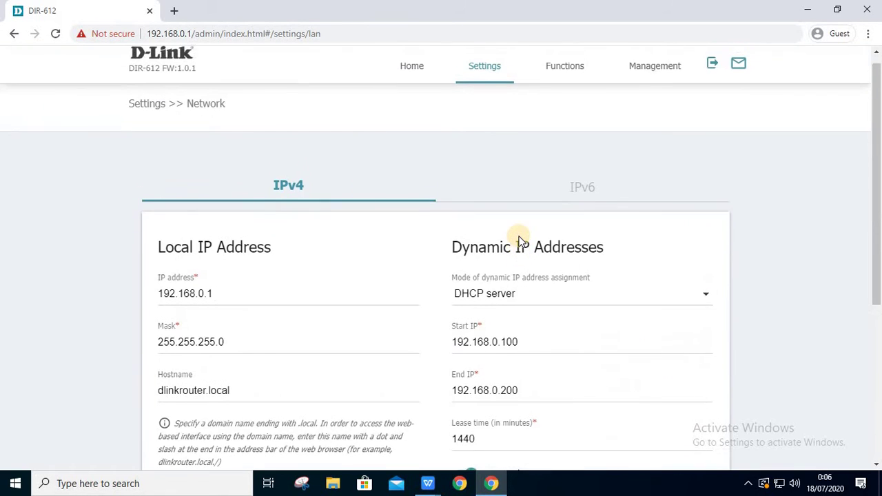
left_click(495, 94)
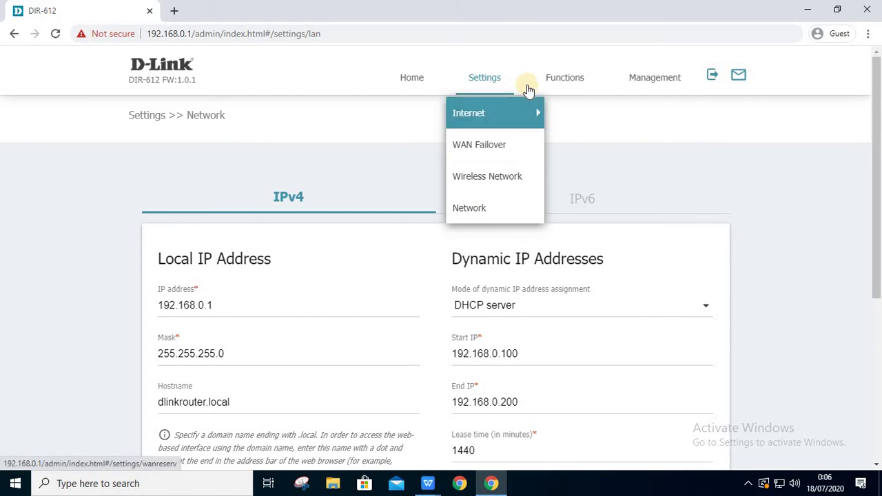
left_click(562, 78)
left_click(565, 111)
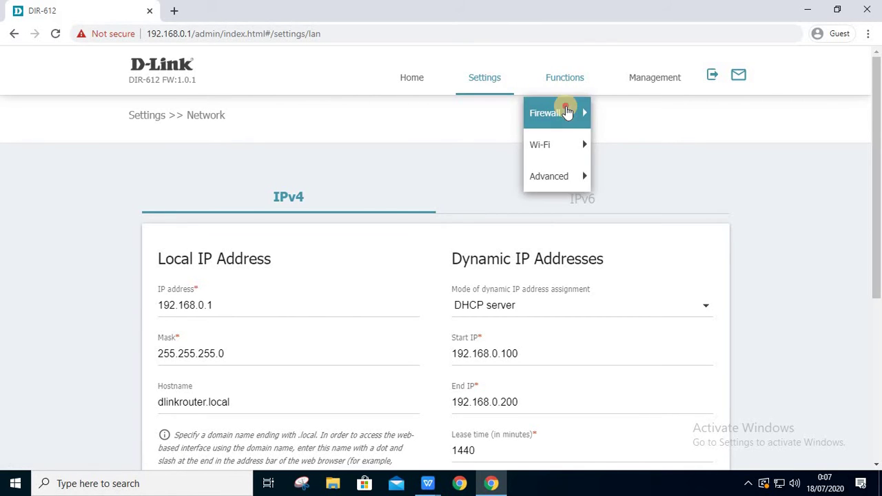
left_click(617, 112)
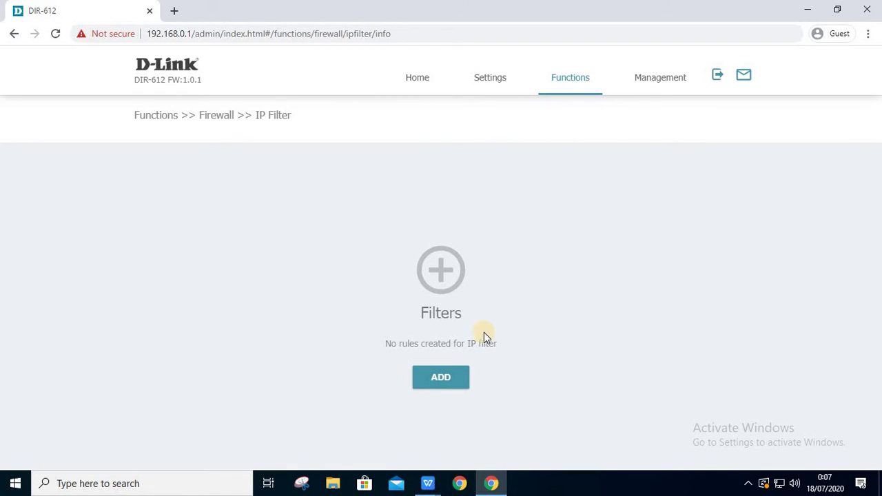
left_click(453, 379)
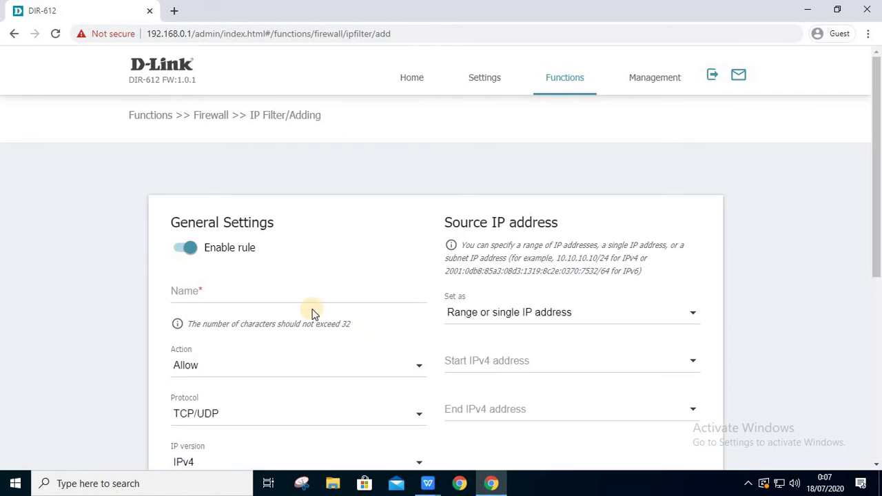
scroll(298, 266, "down", 1)
scroll(297, 268, "down", 1)
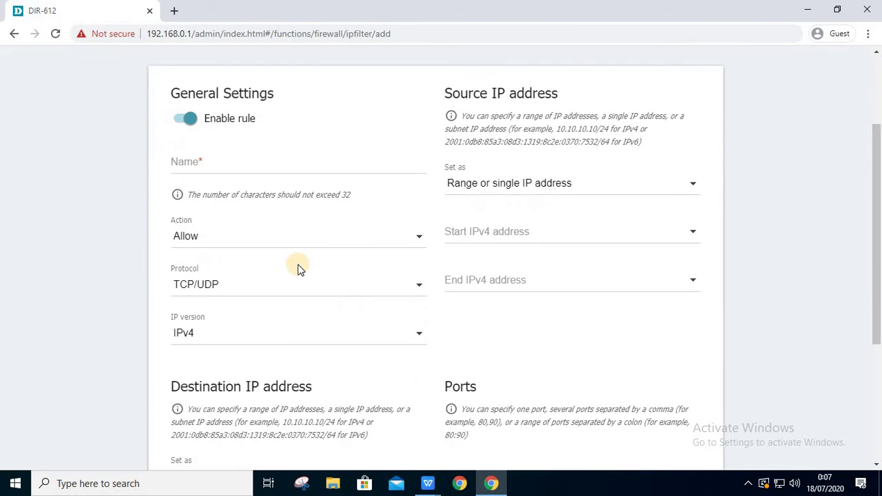
scroll(371, 243, "down", 1)
scroll(373, 247, "down", 3)
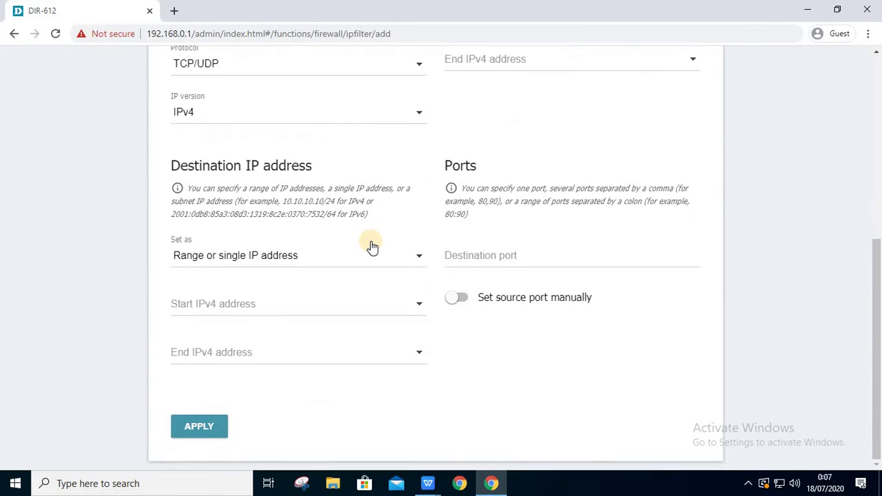
scroll(372, 247, "up", 2)
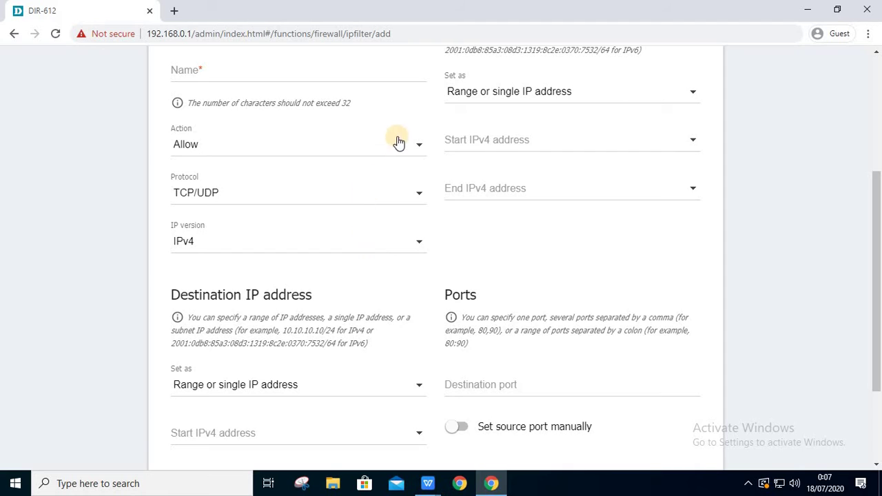
left_click(399, 143)
left_click(400, 143)
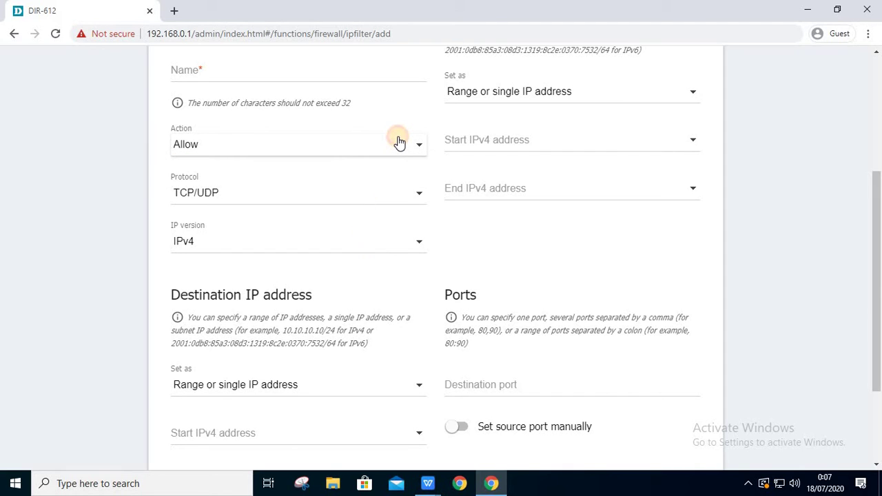
left_click(406, 194)
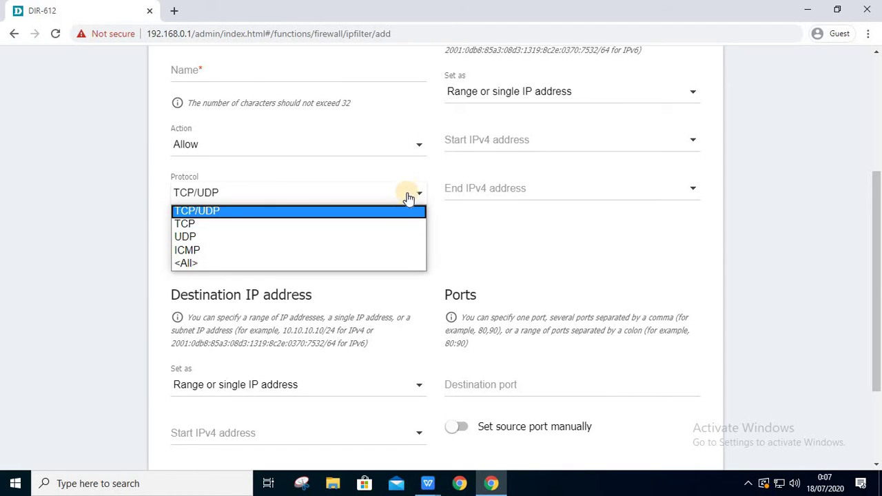
left_click(420, 187)
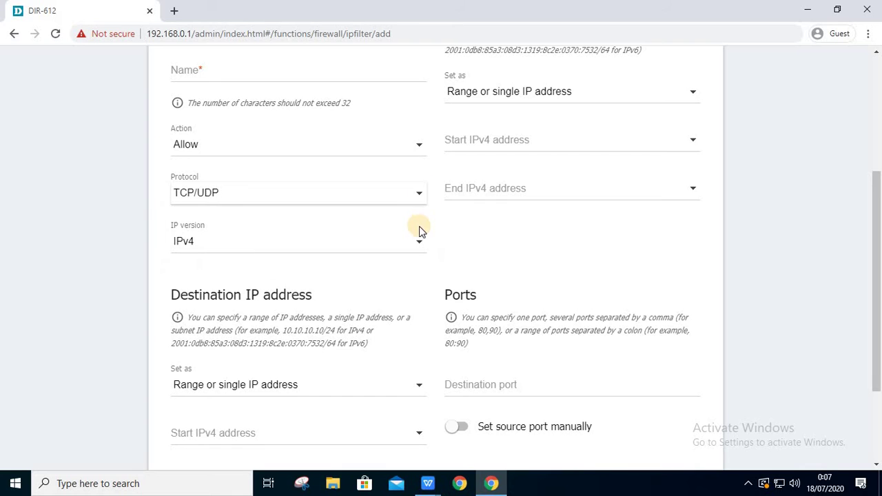
left_click(421, 243)
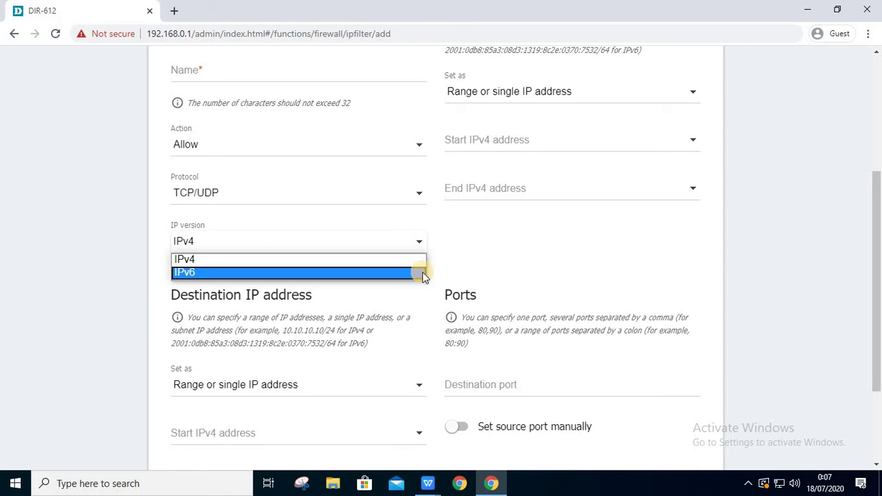
left_click(460, 236)
scroll(459, 236, "down", 2)
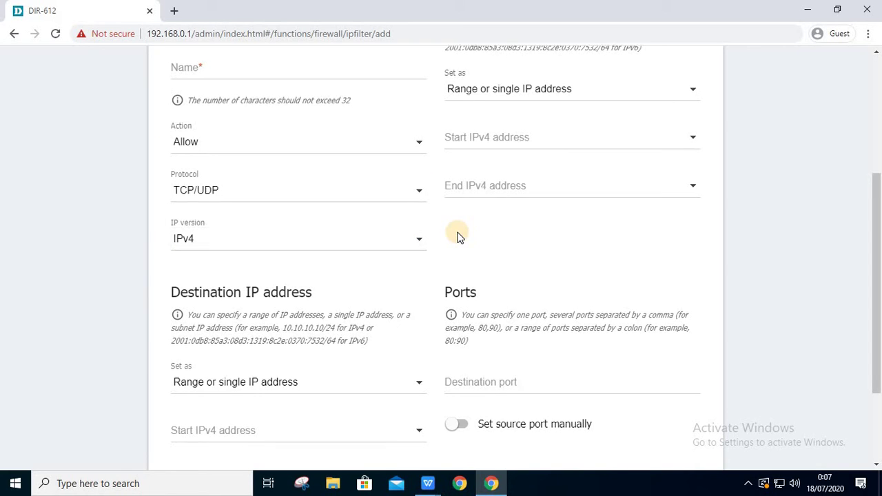
left_click(420, 258)
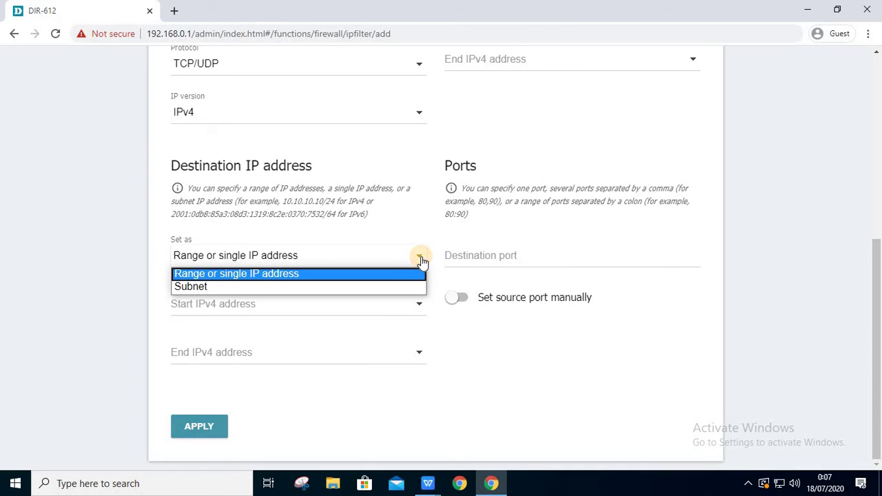
left_click(420, 260)
left_click(416, 298)
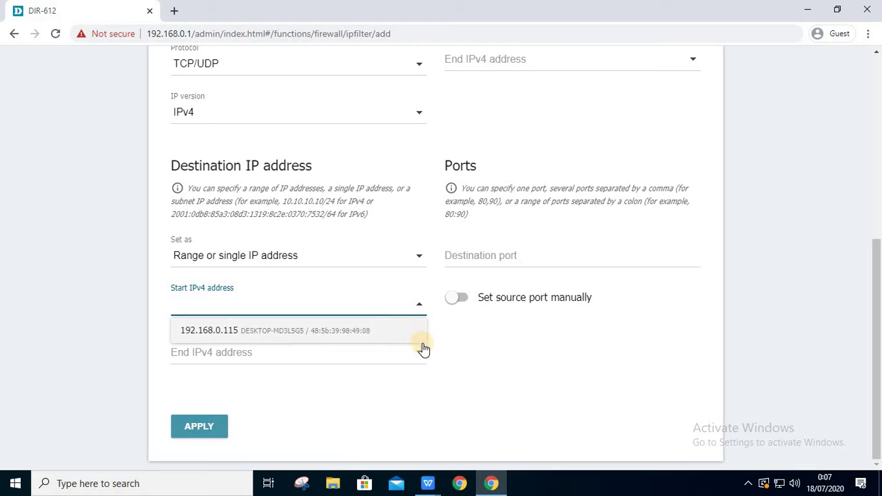
left_click(420, 353)
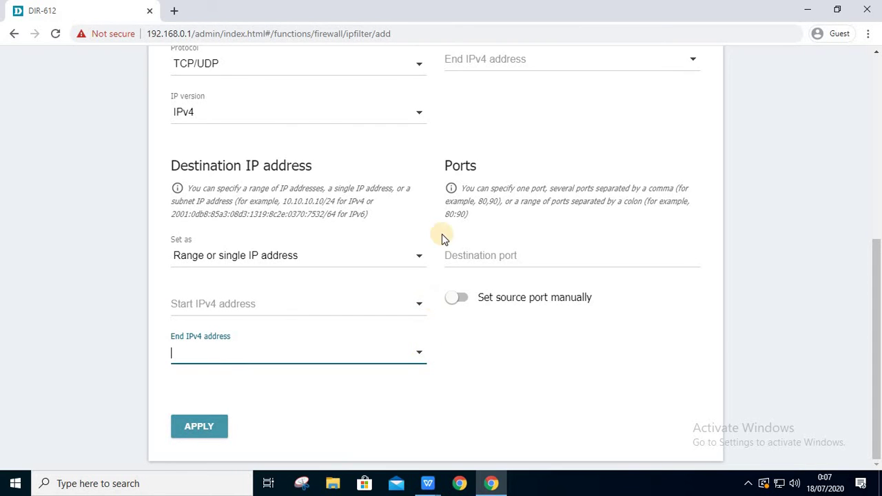
scroll(437, 231, "up", 5)
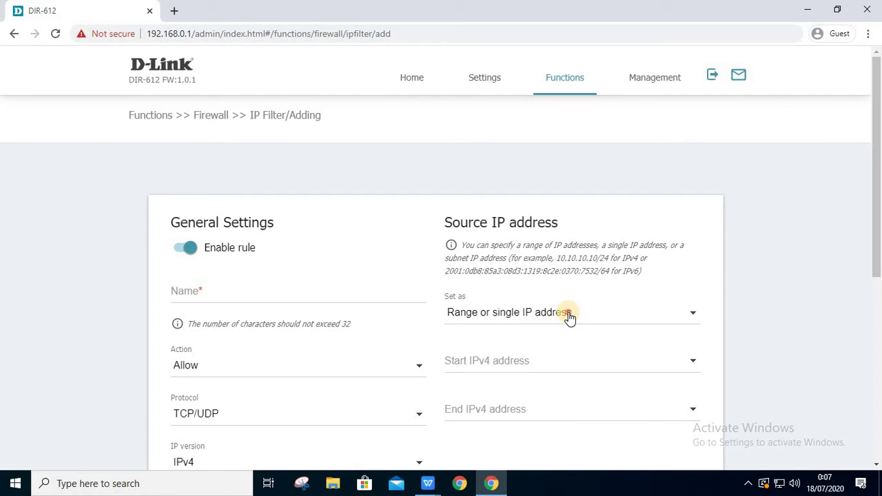
left_click(569, 316)
left_click(570, 317)
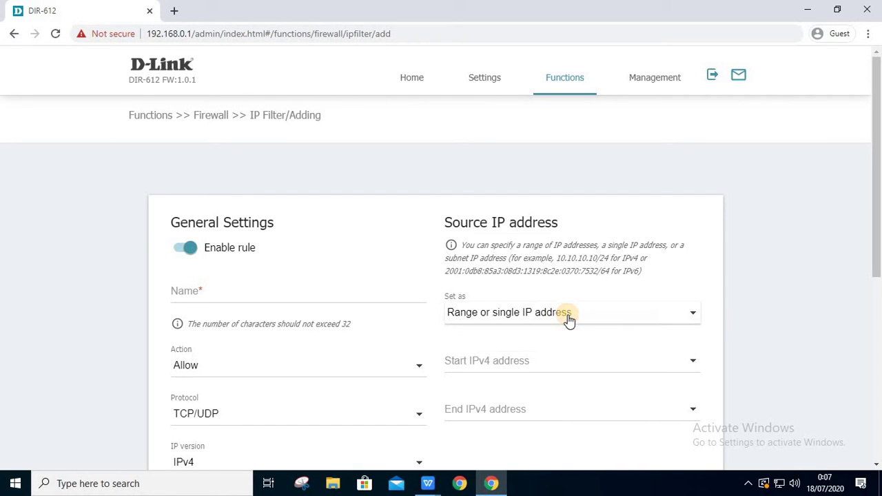
left_click(581, 357)
left_click(584, 406)
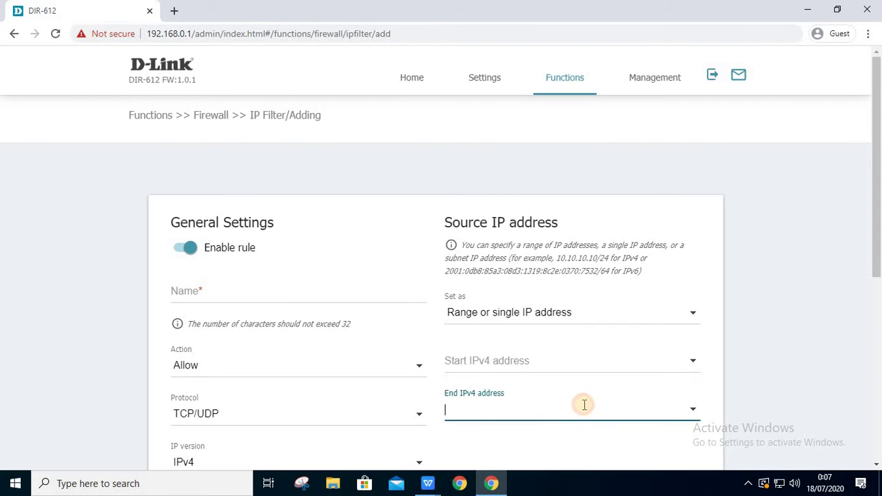
scroll(564, 322, "down", 4)
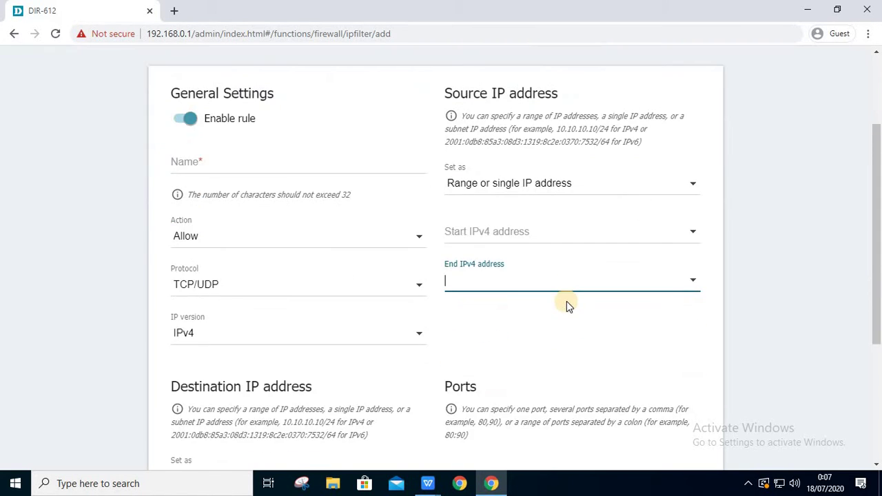
scroll(566, 304, "down", 1)
left_click(517, 325)
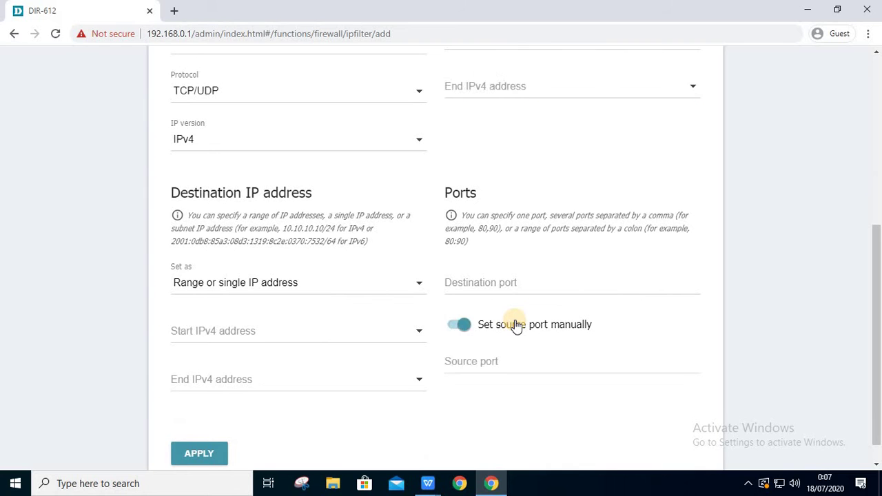
left_click(517, 325)
scroll(516, 291, "down", 1)
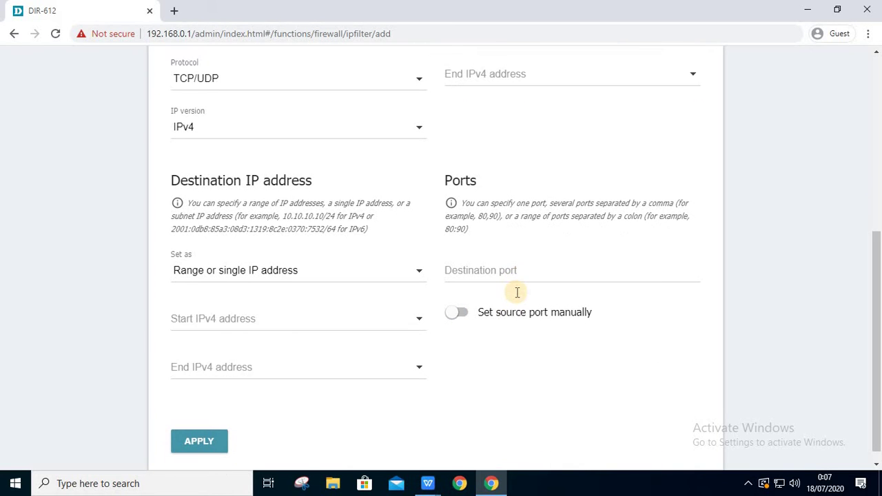
scroll(516, 283, "up", 5)
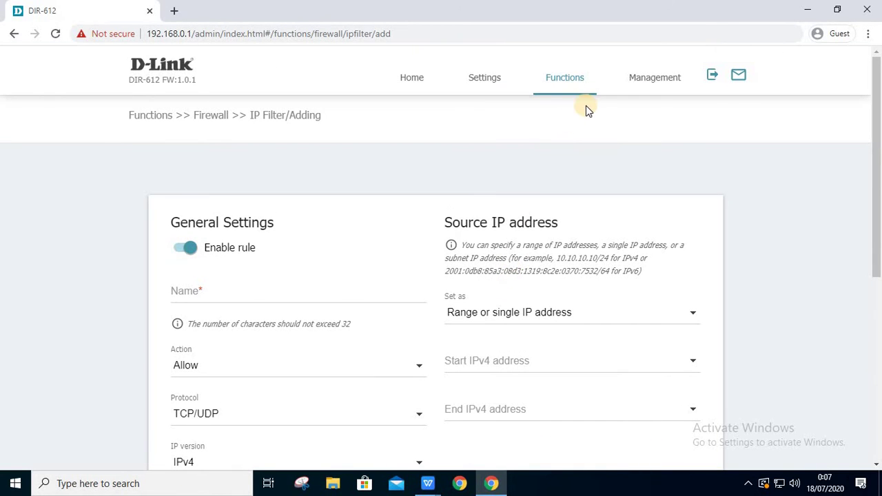
- Switch on DMZ and NAT Loopback on the Firewall DMZ page and try applying
left_click(582, 84)
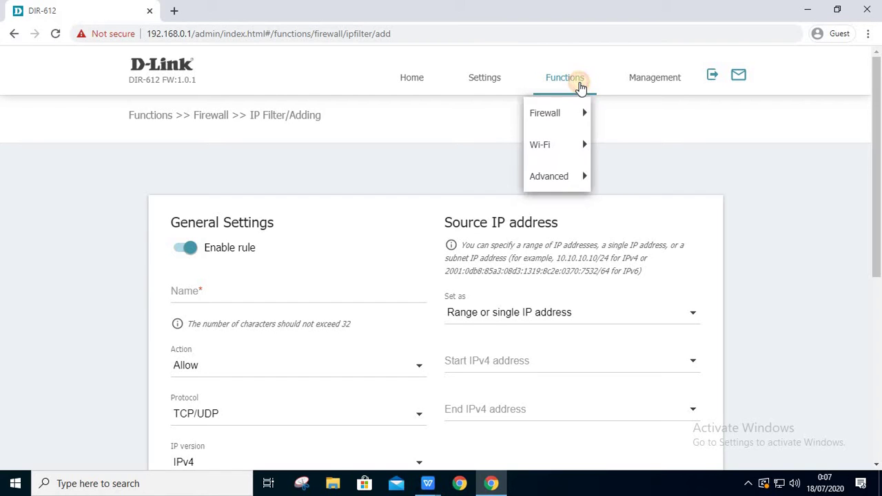
left_click(581, 114)
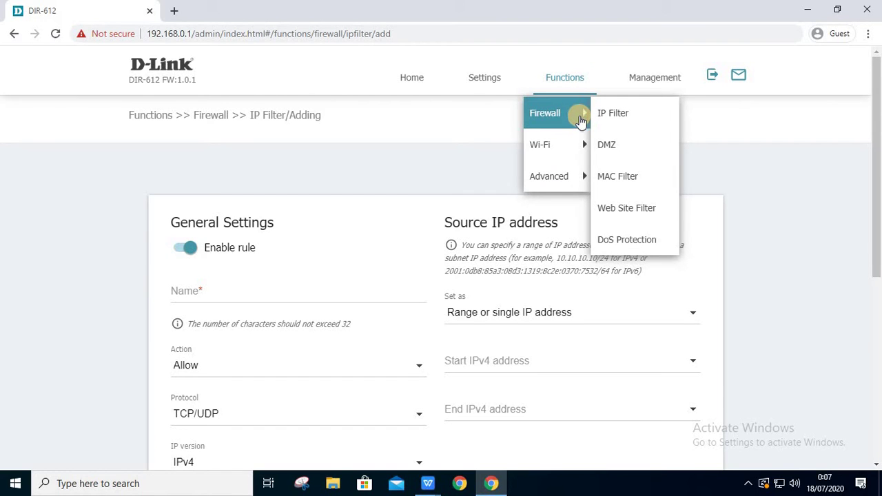
left_click(607, 151)
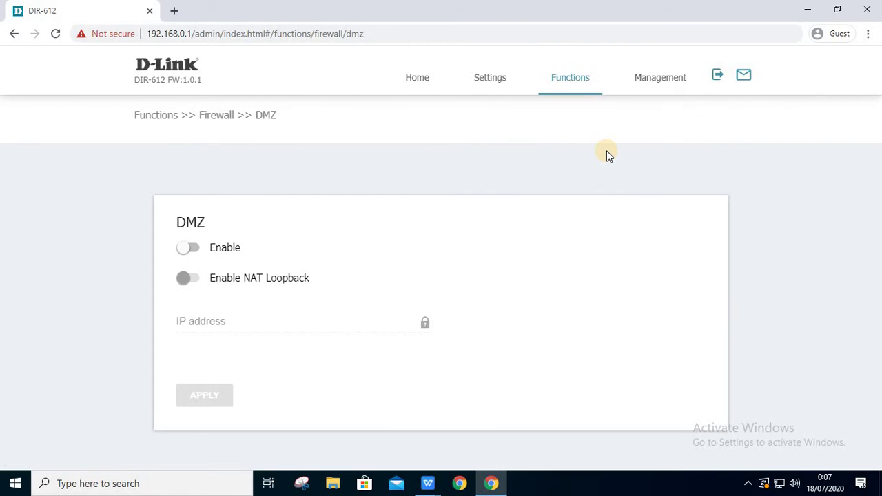
left_click(218, 251)
left_click(221, 284)
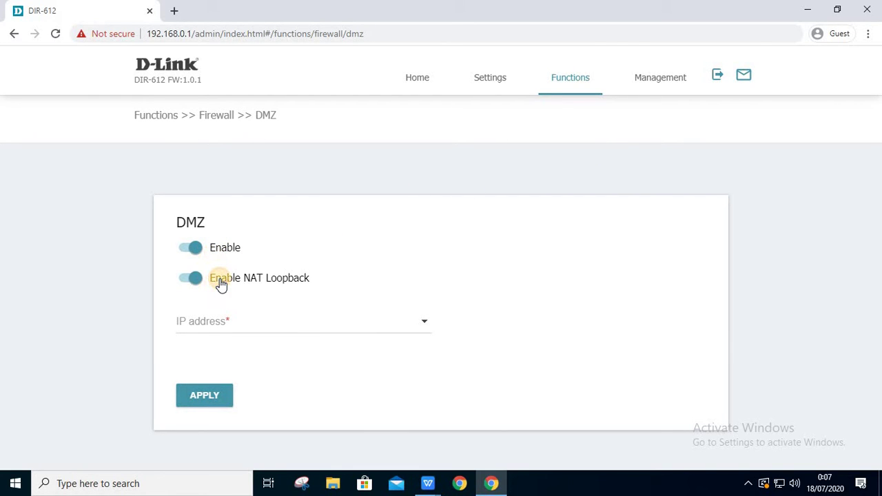
left_click(207, 393)
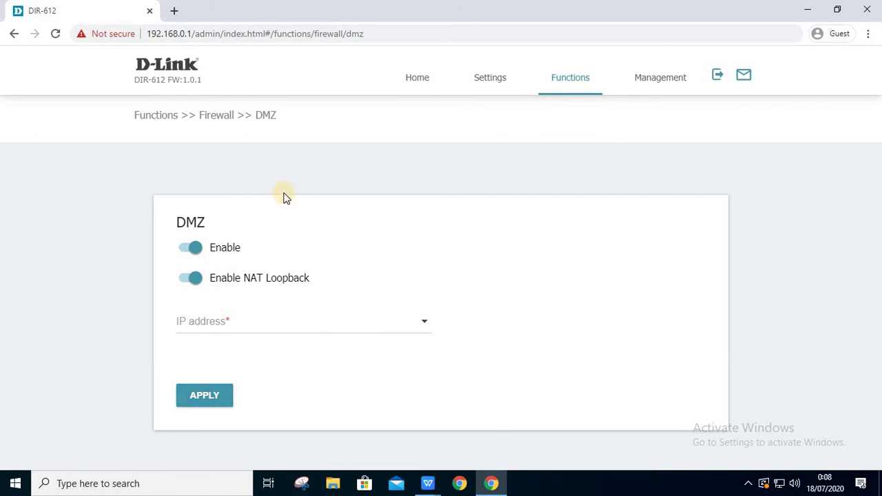
left_click(577, 76)
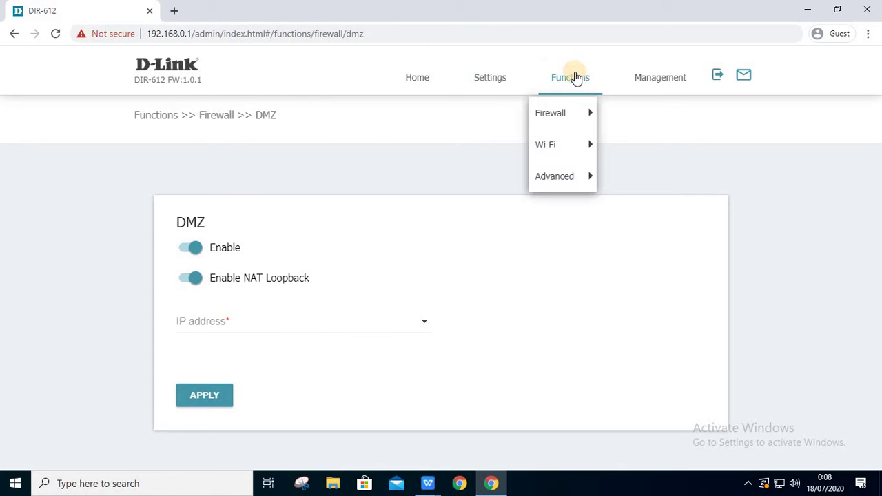
- Open the MAC Filter page, discarding DMZ changes, and keep default mode Allow
mouse_move(582, 118)
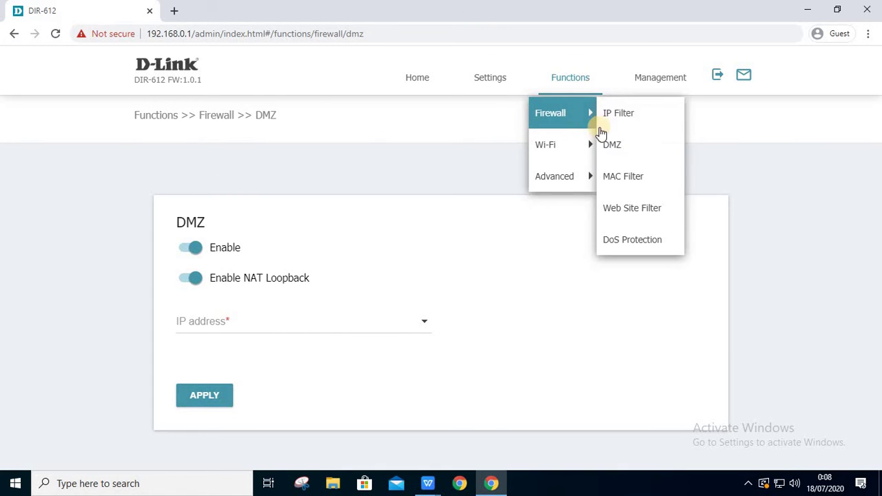
left_click(613, 176)
left_click(507, 106)
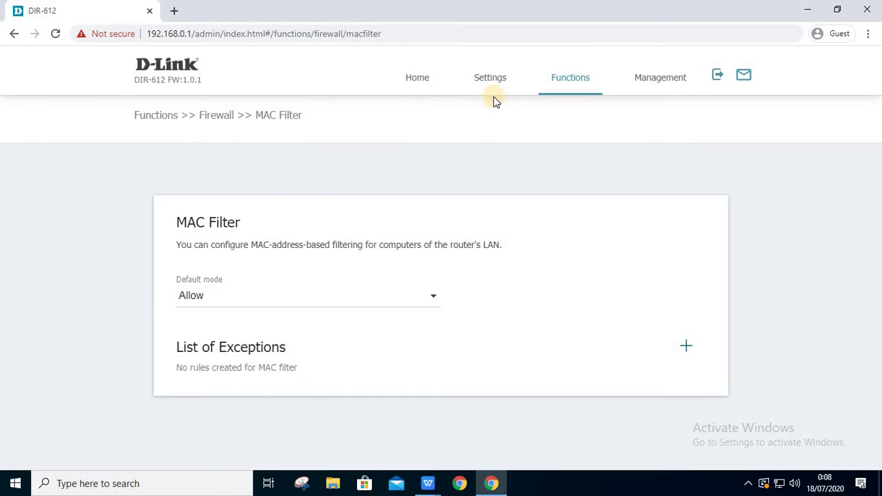
left_click(432, 297)
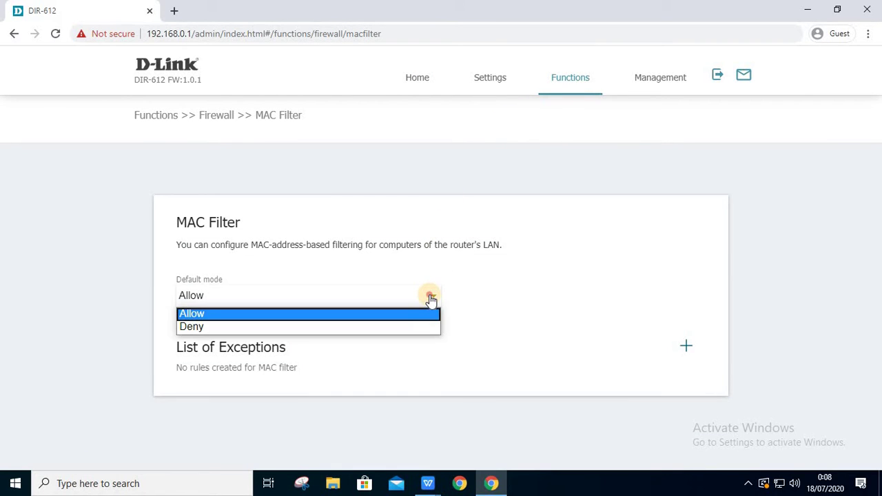
left_click(431, 297)
- Draft an Allow exception rule without a MAC address, then close it unsaved
left_click(686, 344)
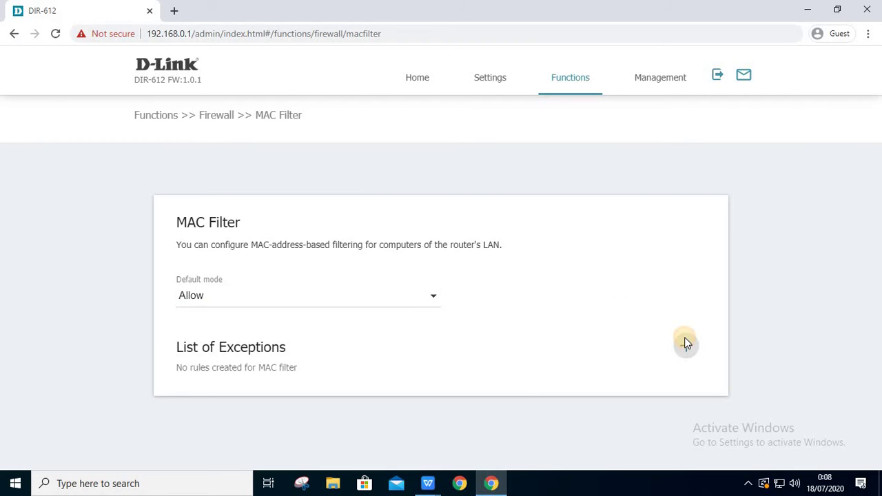
left_click(527, 234)
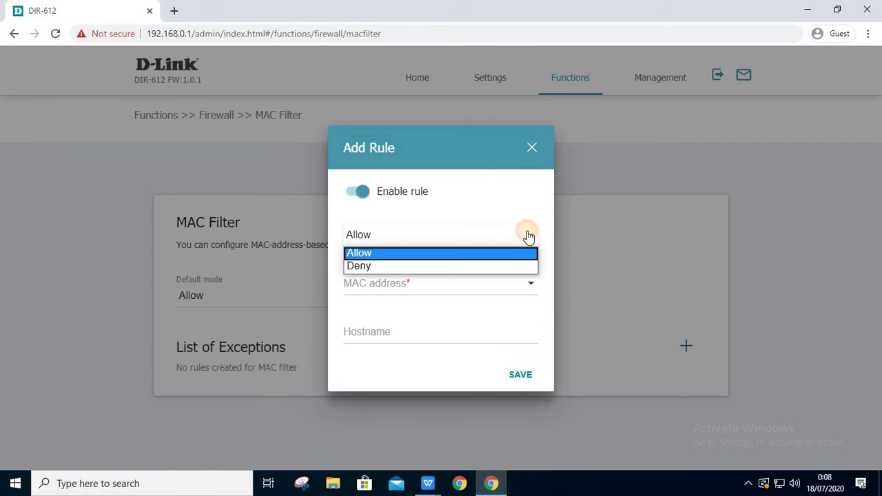
left_click(528, 235)
left_click(529, 283)
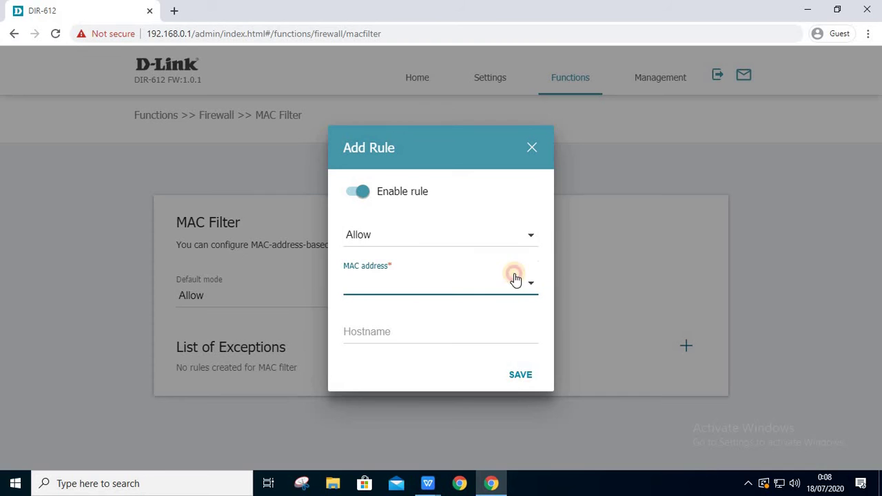
left_click(394, 197)
left_click(511, 372)
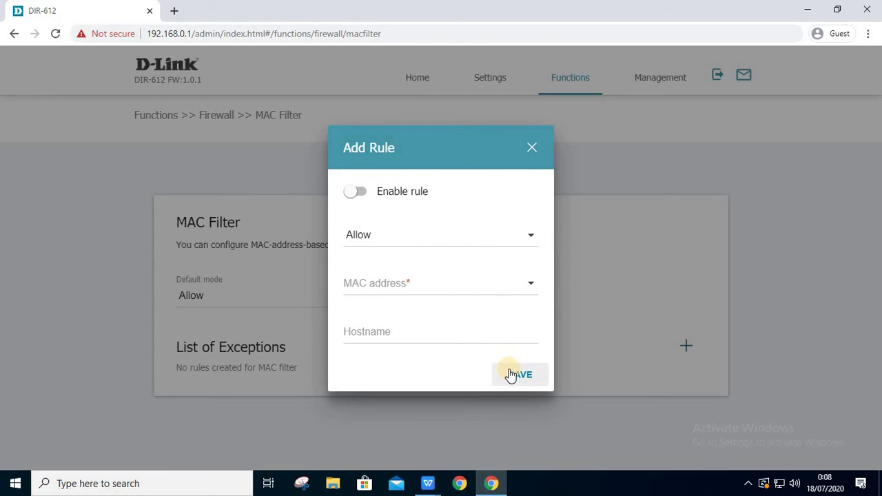
left_click(531, 148)
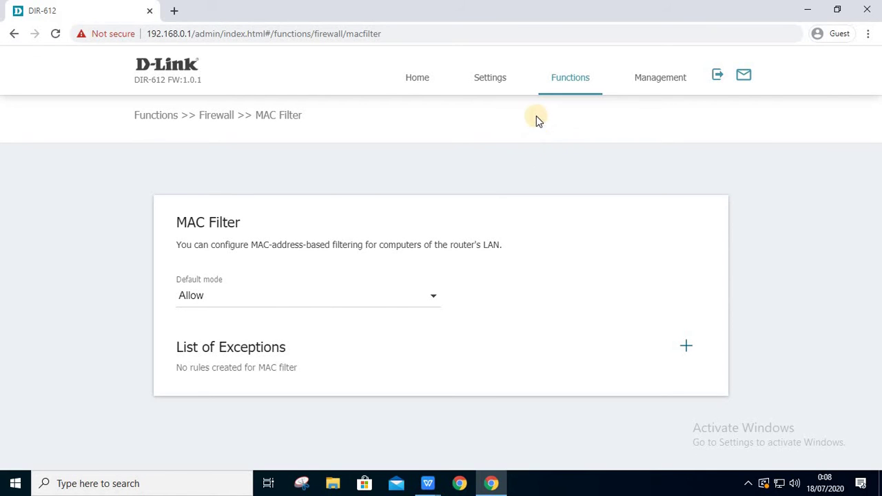
left_click(554, 84)
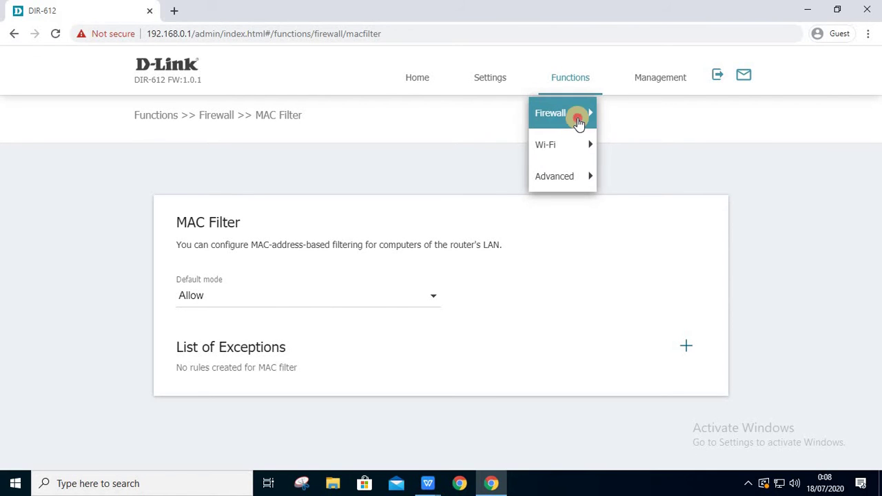
- Open Web Site Filter, toggle filtering off and on, and preview a new URL with Full match unsaved
mouse_move(578, 115)
left_click(633, 219)
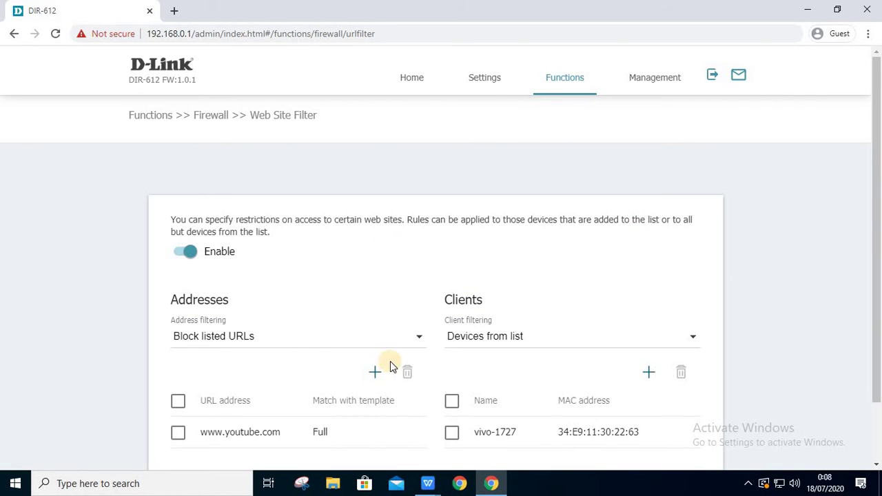
scroll(392, 358, "down", 1)
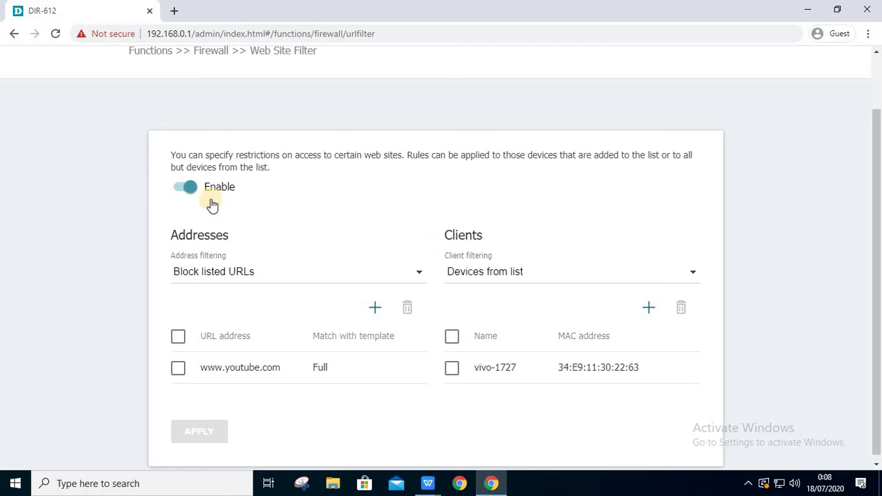
double_click(187, 193)
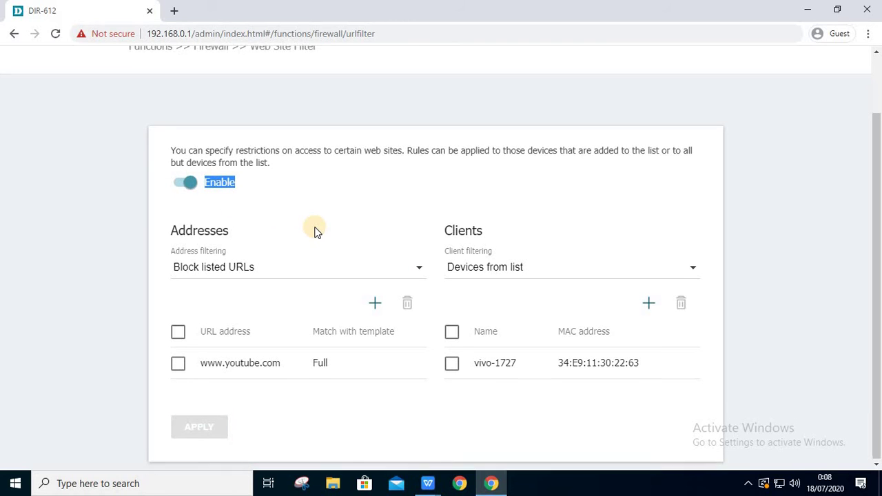
left_click(376, 304)
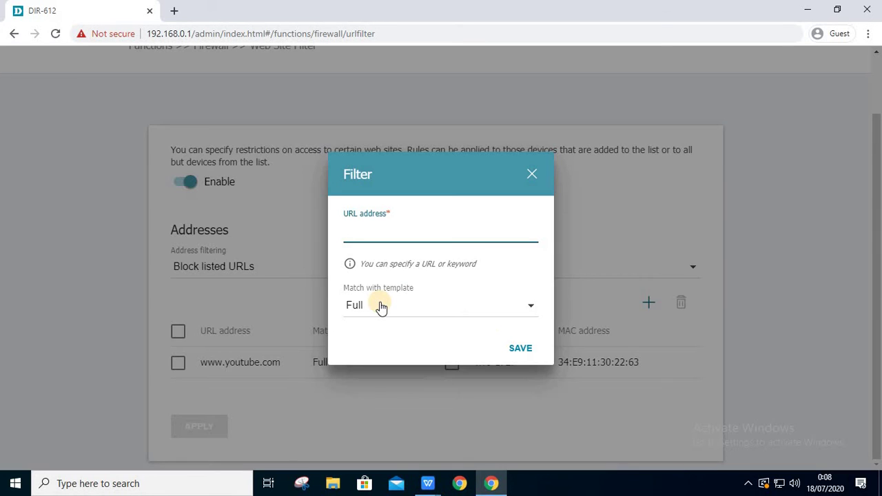
left_click(497, 307)
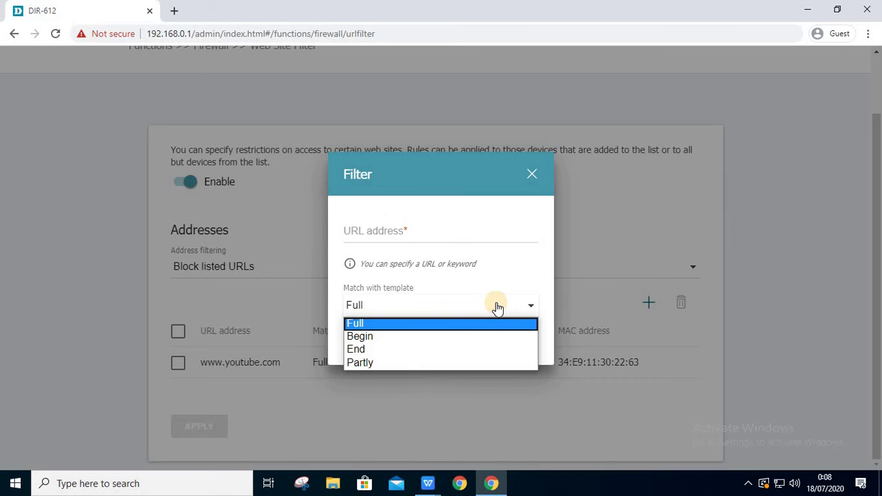
left_click(498, 307)
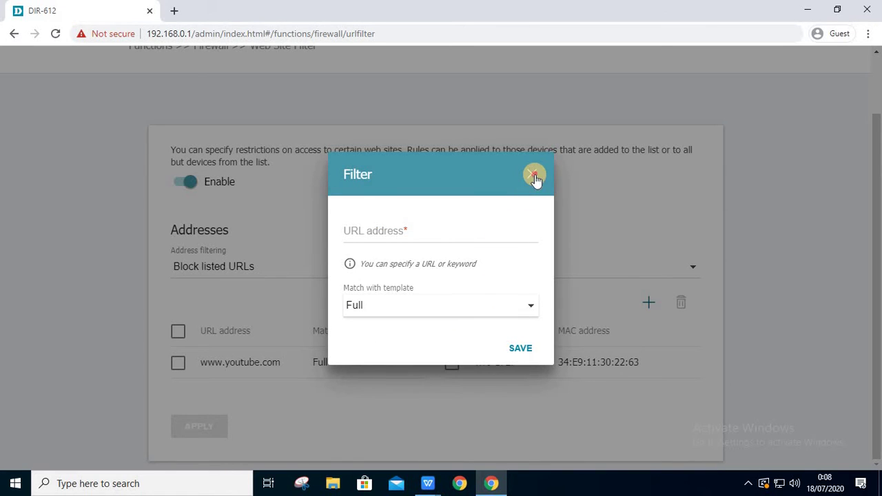
left_click(533, 175)
left_click(419, 269)
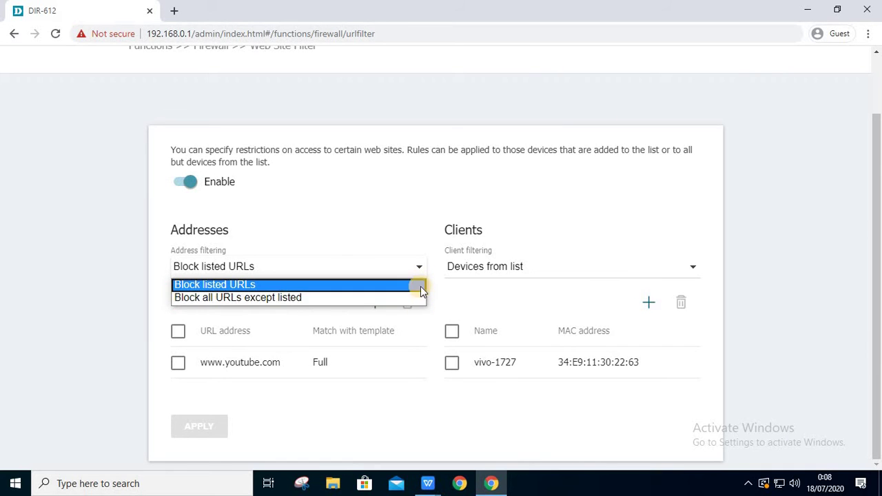
left_click(426, 272)
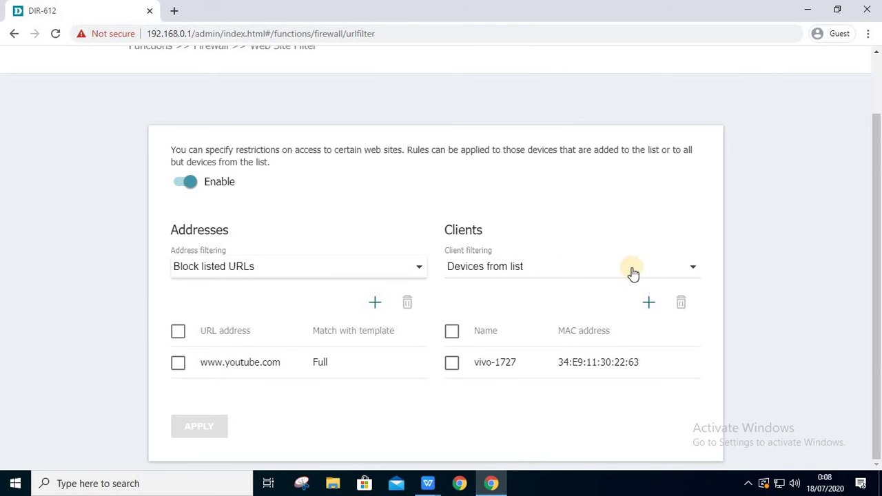
left_click(186, 366)
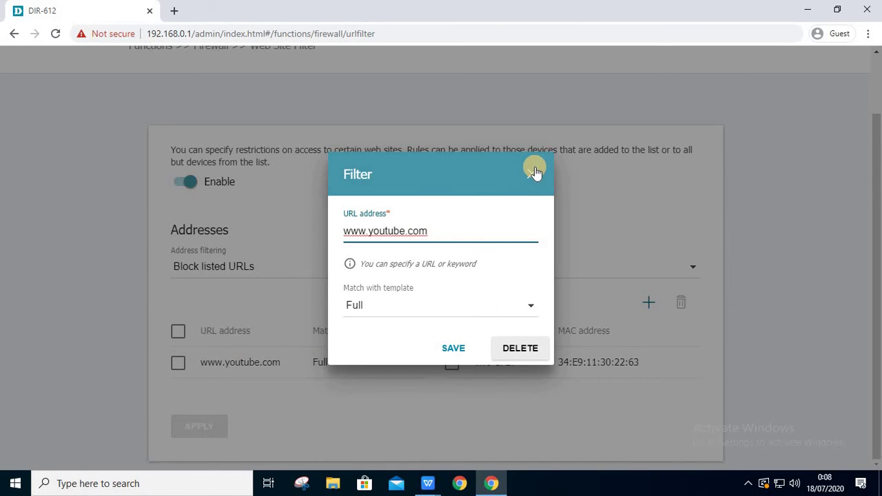
left_click(504, 352)
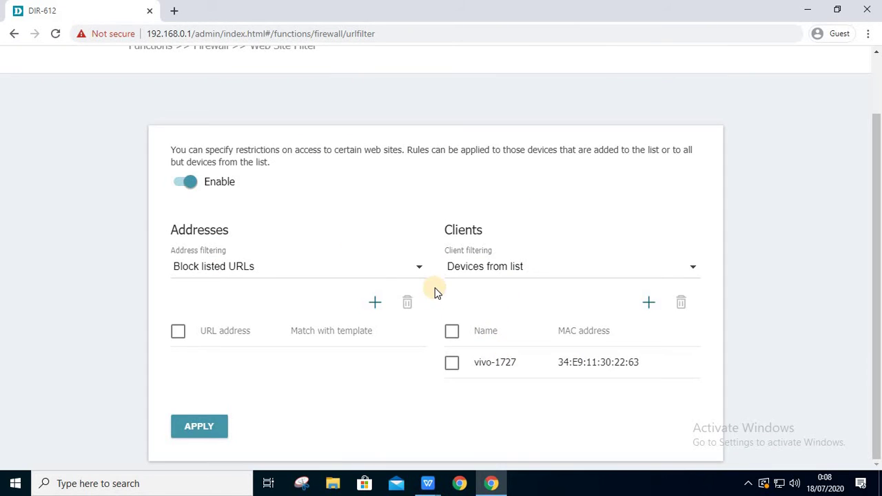
- Keep filtering only clients from the list, closing the new client form unsaved
left_click(691, 272)
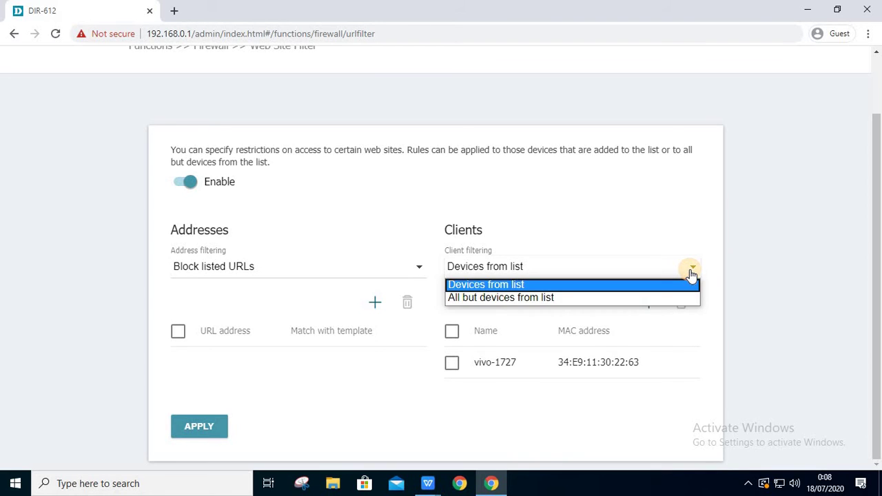
left_click(693, 235)
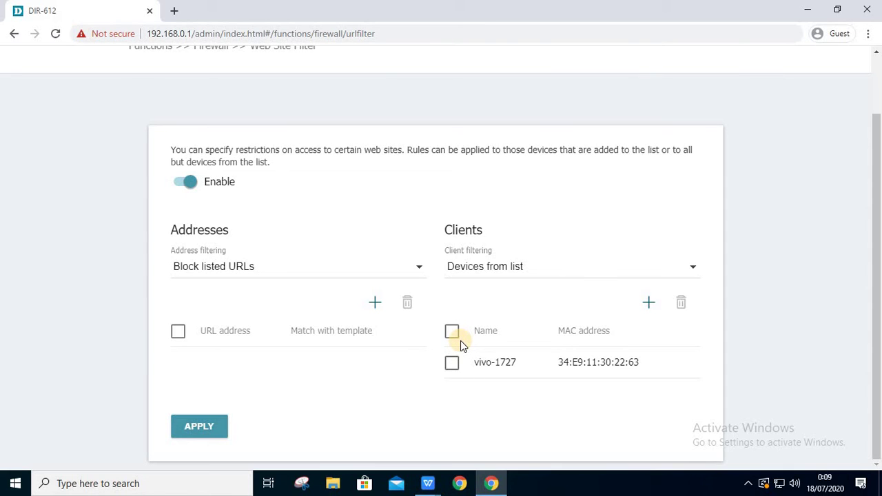
left_click(651, 302)
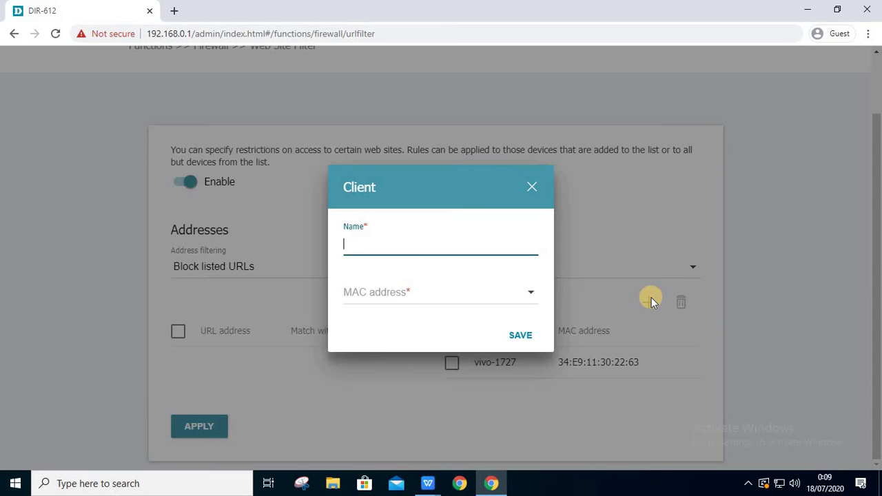
left_click(536, 186)
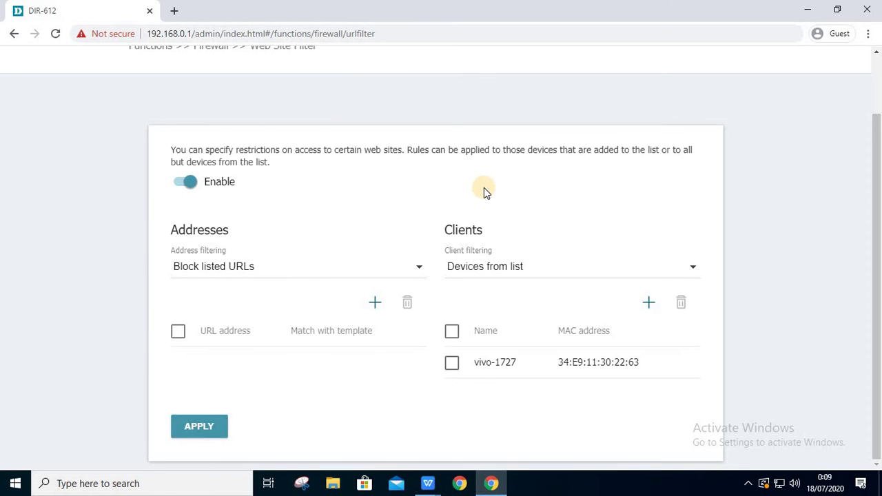
scroll(484, 188, "up", 1)
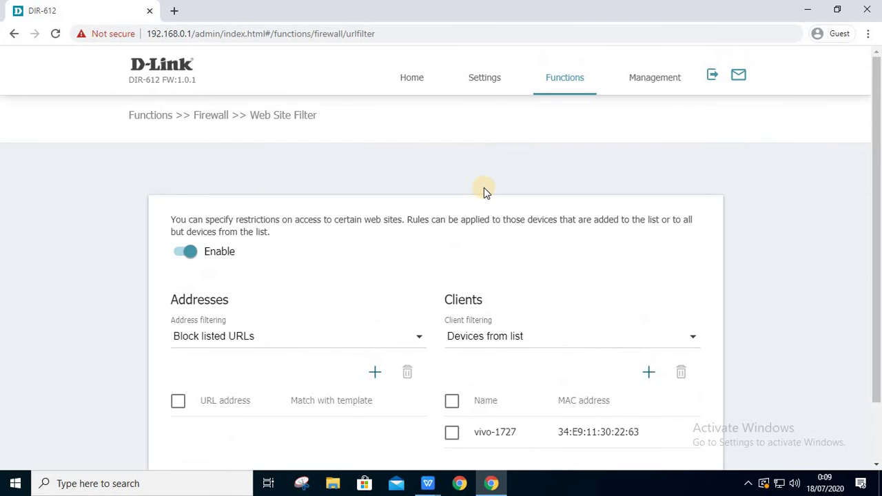
- Go to Firewall > DoS Protection, leaving the unsaved filter, and switch DoS protection on
left_click(564, 80)
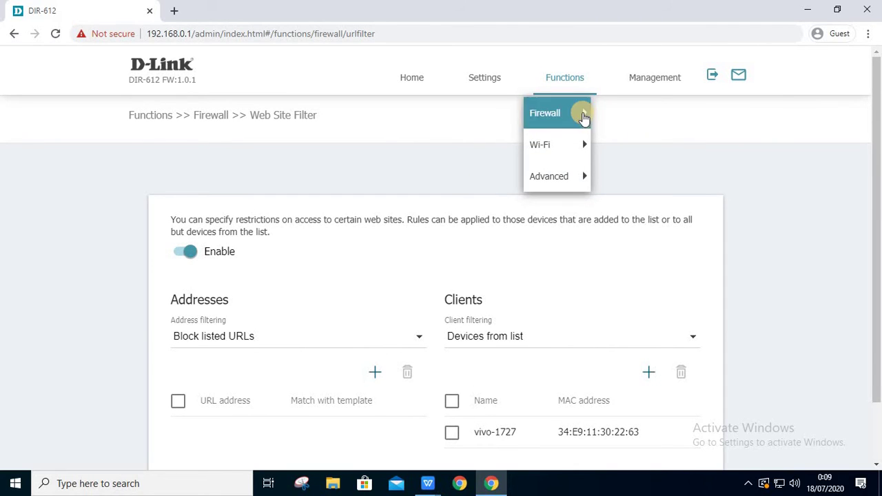
left_click(584, 117)
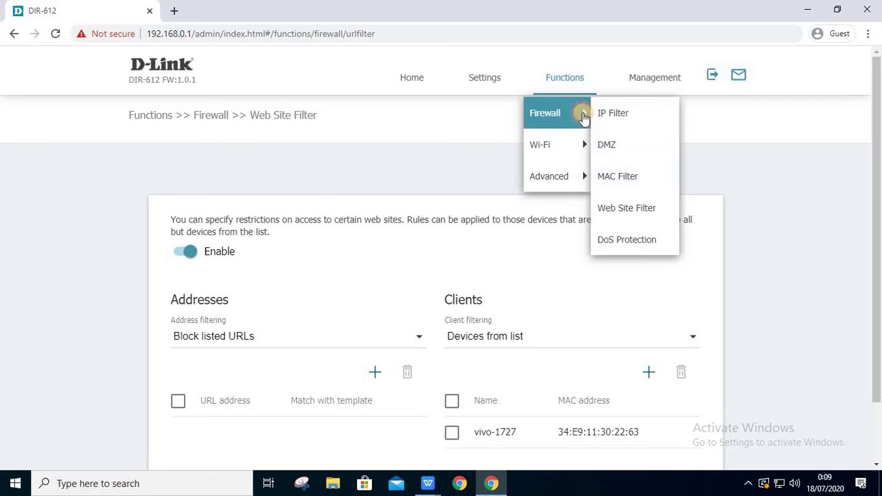
left_click(632, 250)
left_click(503, 105)
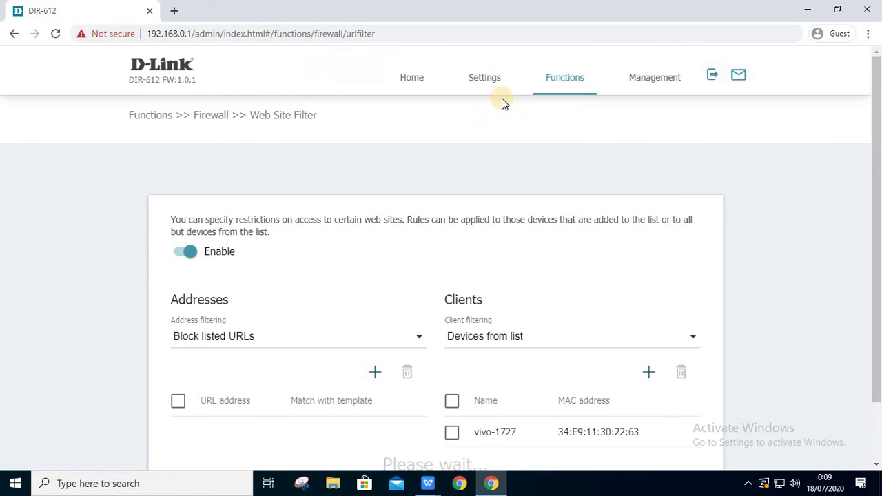
left_click(195, 286)
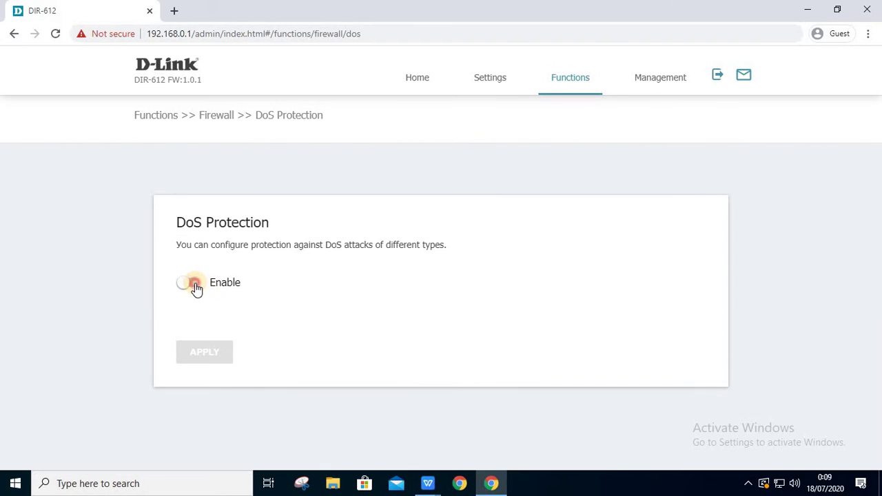
scroll(394, 275, "down", 2)
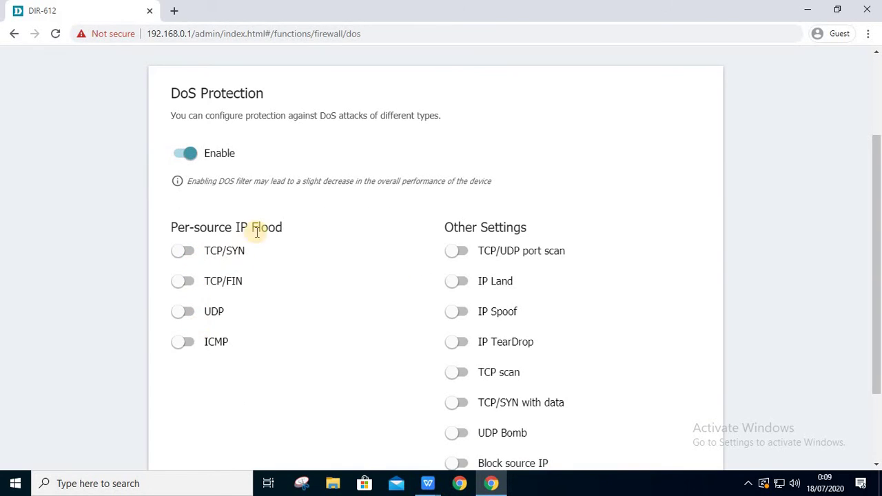
scroll(306, 205, "down", 1)
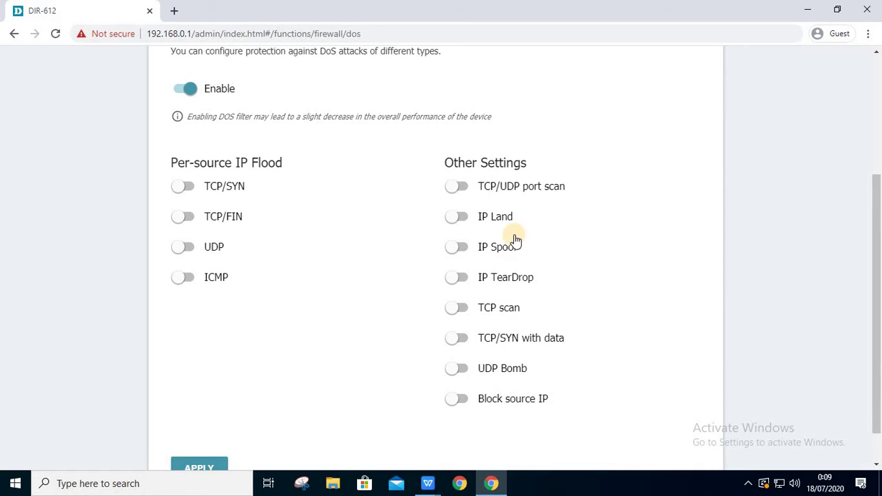
scroll(513, 239, "down", 1)
scroll(515, 241, "up", 4)
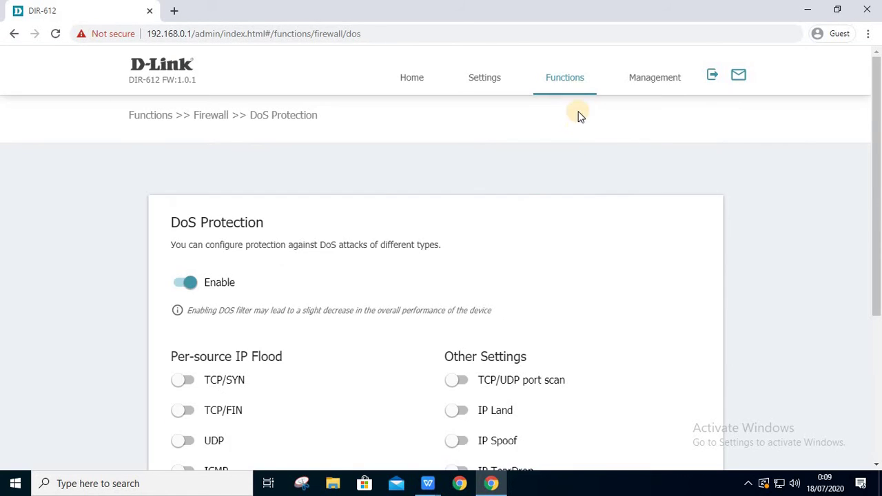
- Move to Wi-Fi Client Management, discarding the unsaved DoS changes
left_click(576, 86)
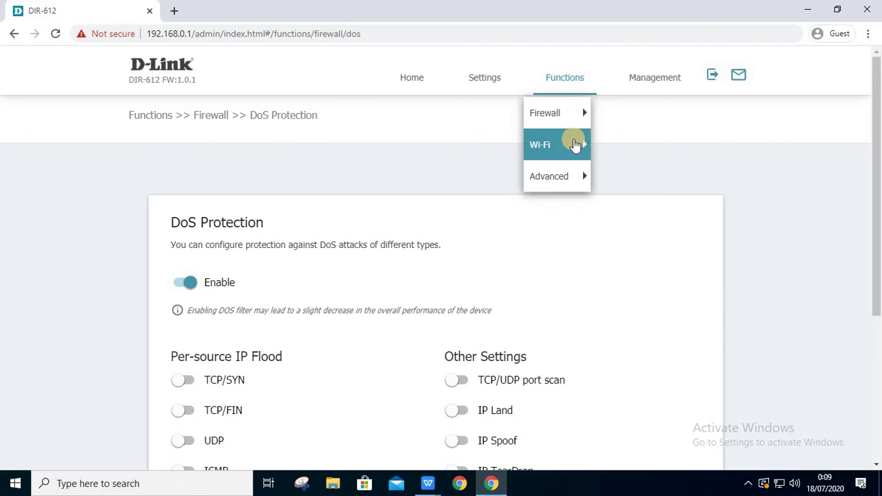
left_click(571, 115)
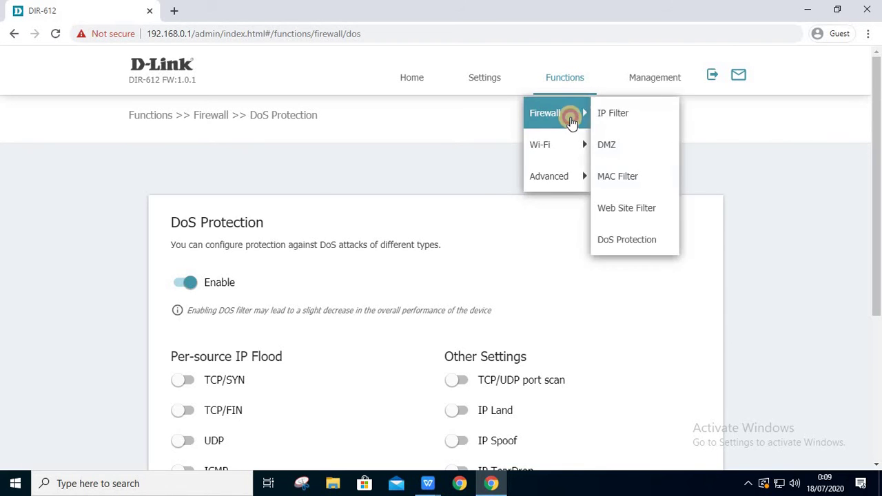
left_click(538, 146)
left_click(620, 148)
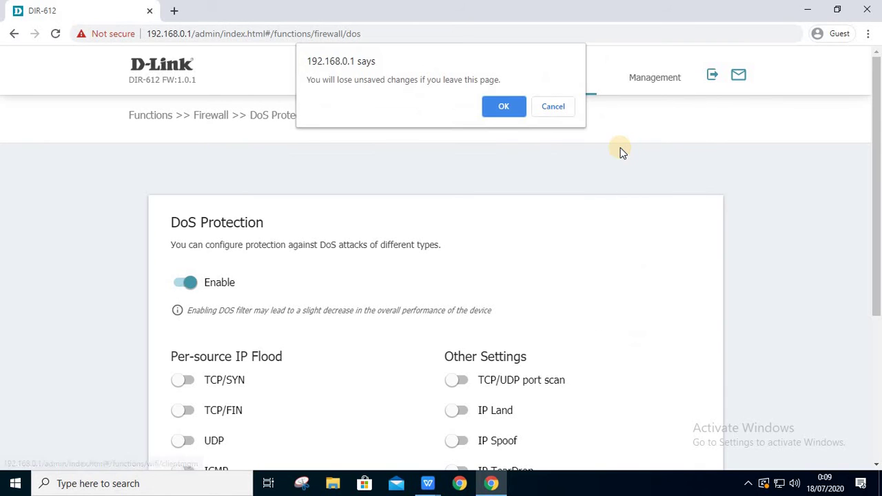
left_click(510, 110)
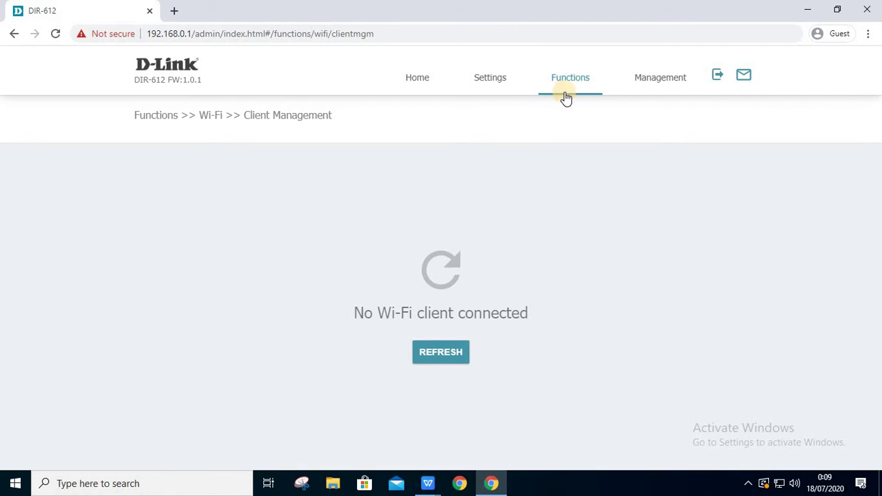
- Refresh the client list, open WPS, and turn the hardware-button Wi-Fi switch off and on
left_click(453, 353)
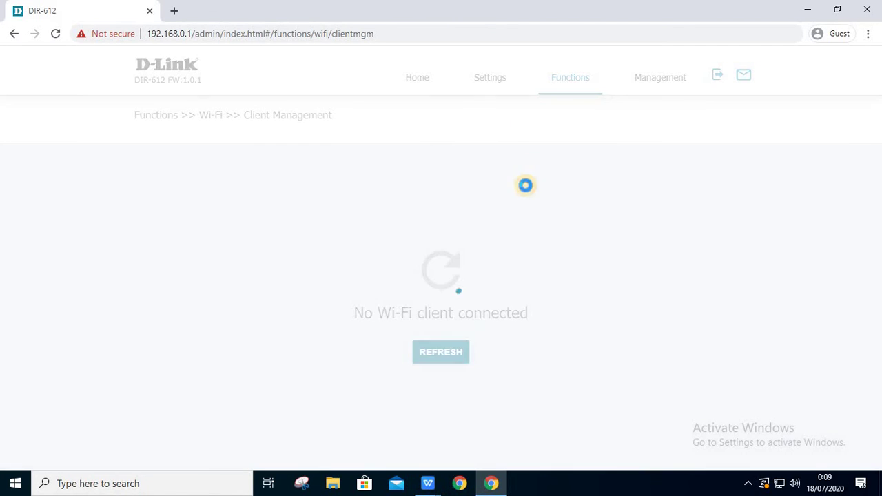
left_click(571, 88)
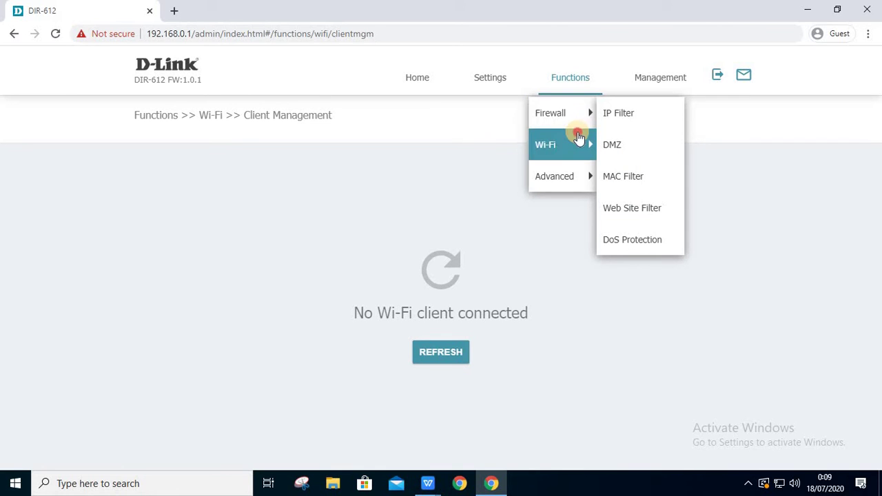
mouse_move(583, 141)
left_click(632, 177)
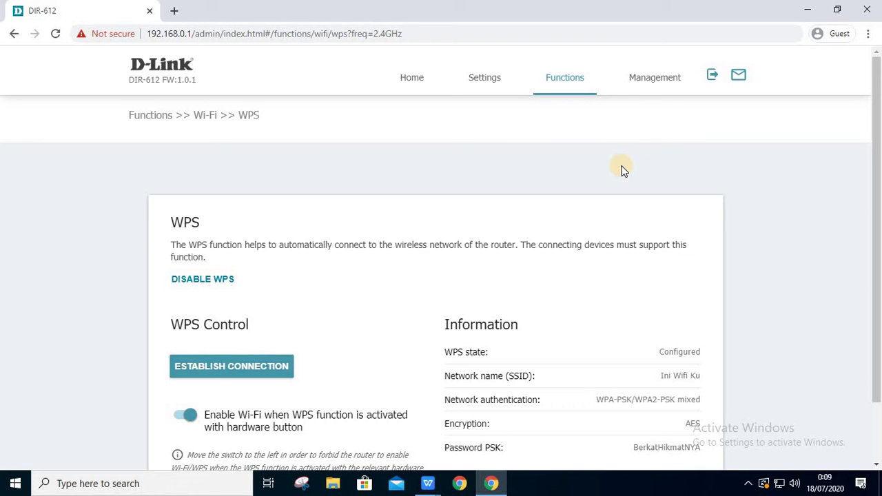
scroll(308, 277, "down", 1)
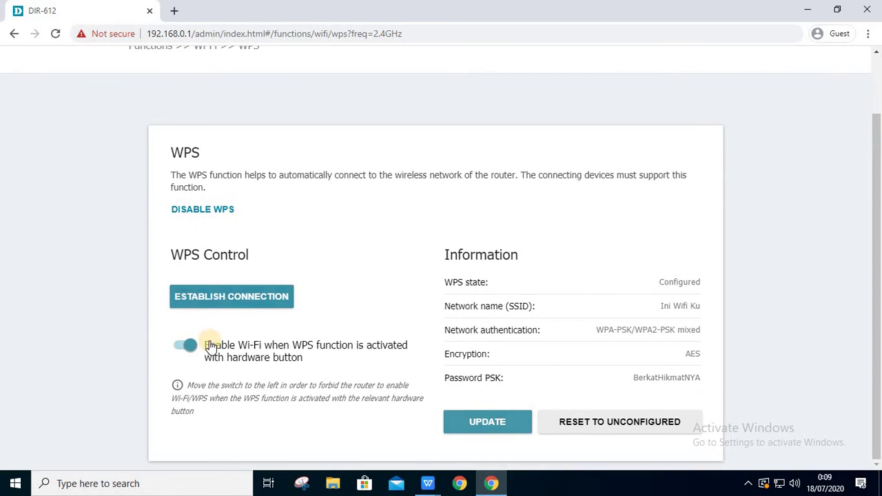
left_click(189, 347)
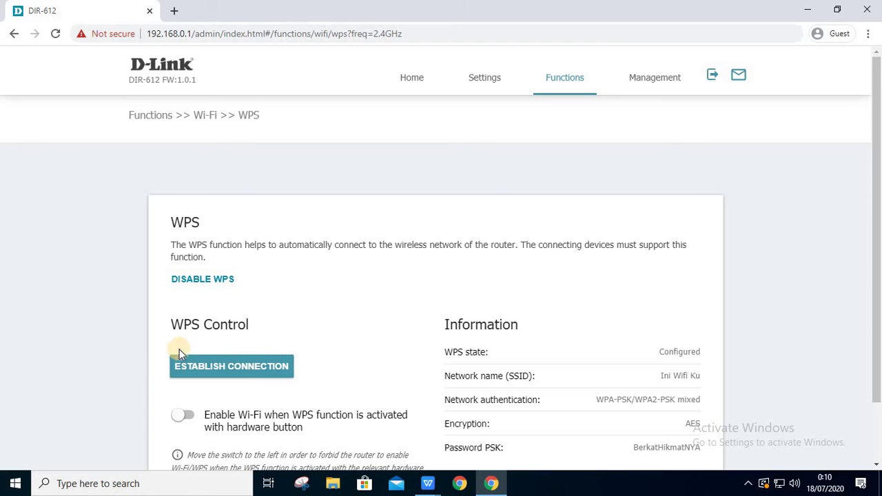
left_click(185, 415)
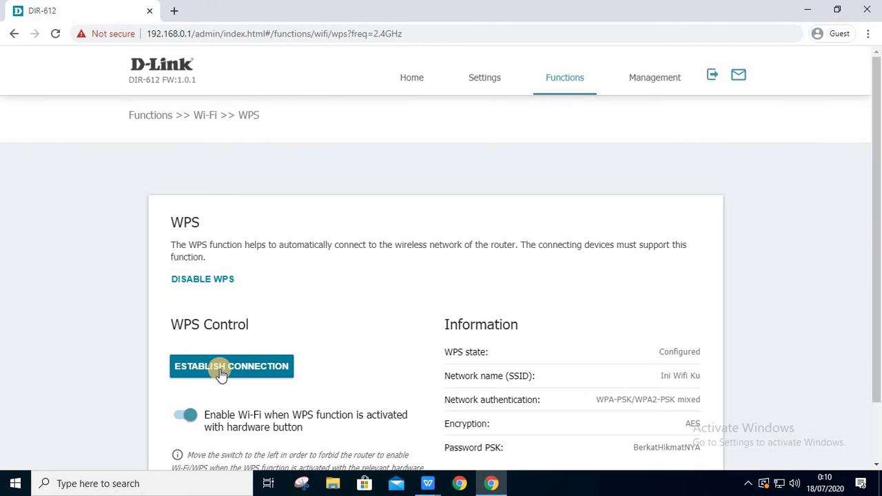
- Cancel the WPS connection setup, leaving PBC as the method, and save the WPS settings
left_click(221, 372)
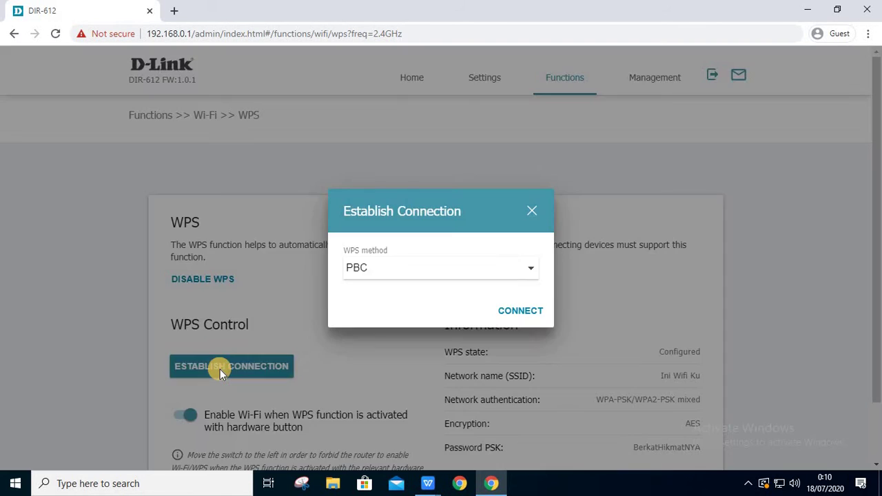
left_click(522, 270)
left_click(522, 271)
left_click(530, 211)
scroll(517, 284, "down", 1)
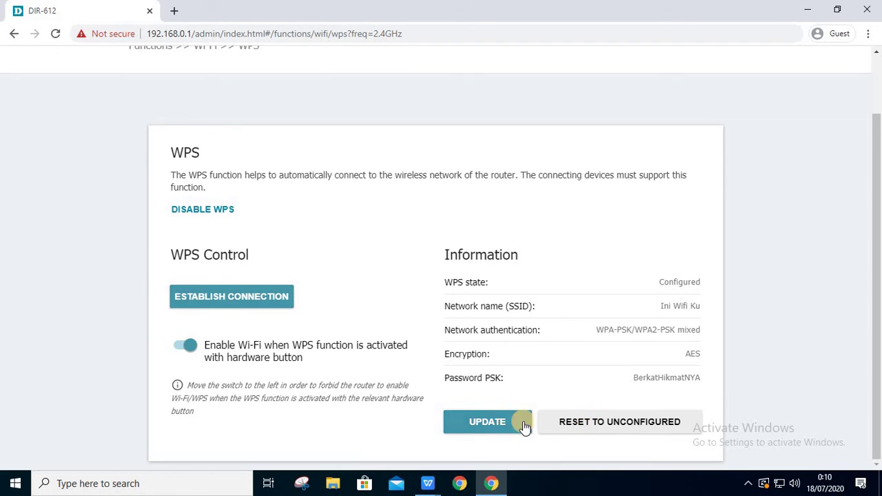
left_click(502, 424)
scroll(518, 325, "up", 1)
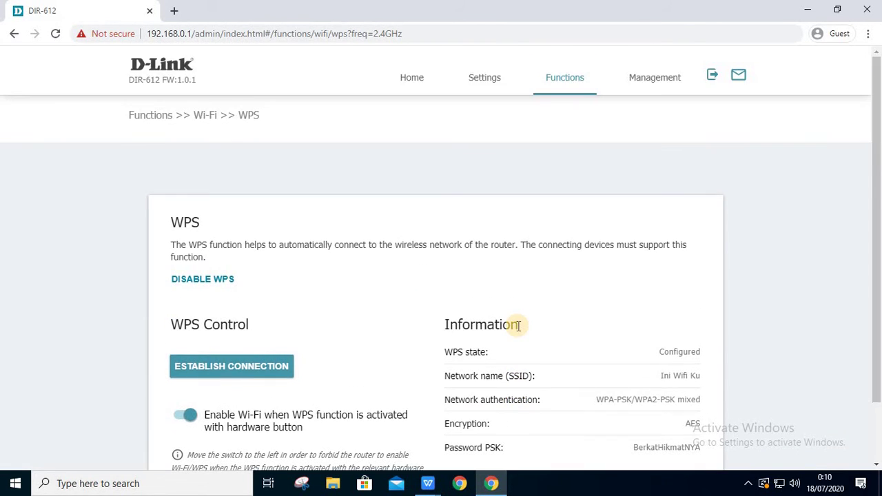
- Open the Wi-Fi WMM page and set Work mode to Manual
left_click(581, 77)
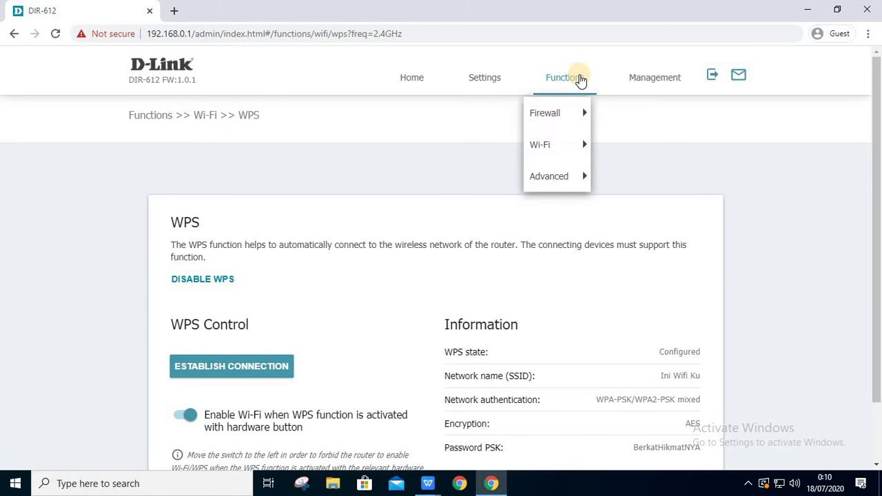
left_click(577, 143)
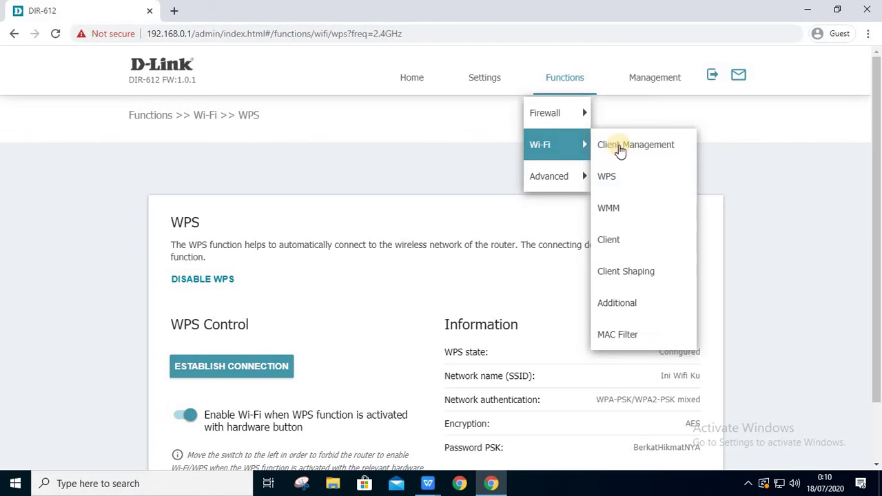
left_click(634, 218)
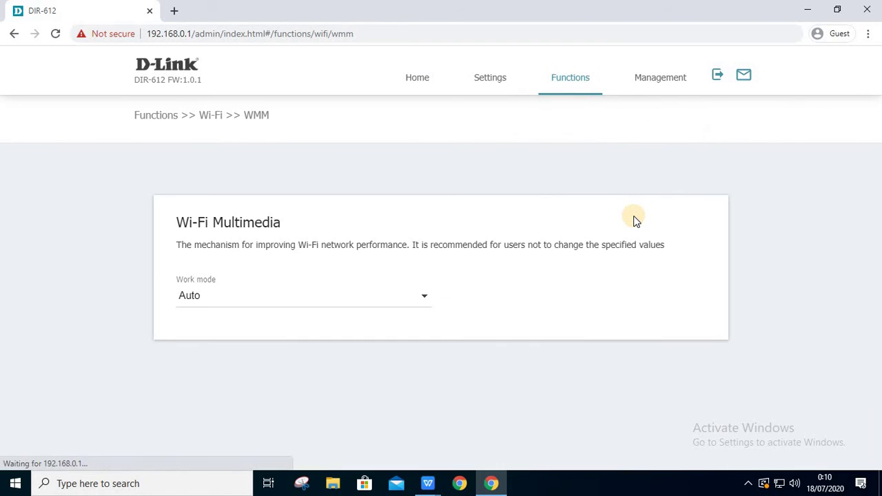
left_click(423, 299)
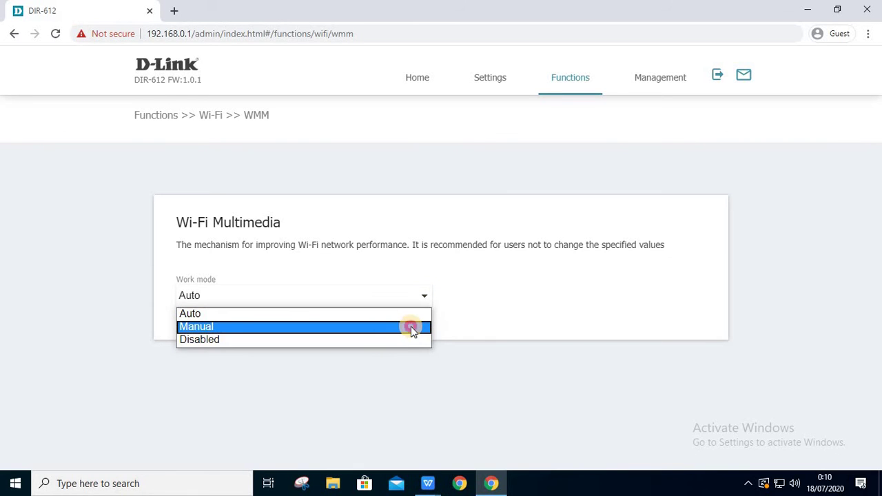
left_click(411, 326)
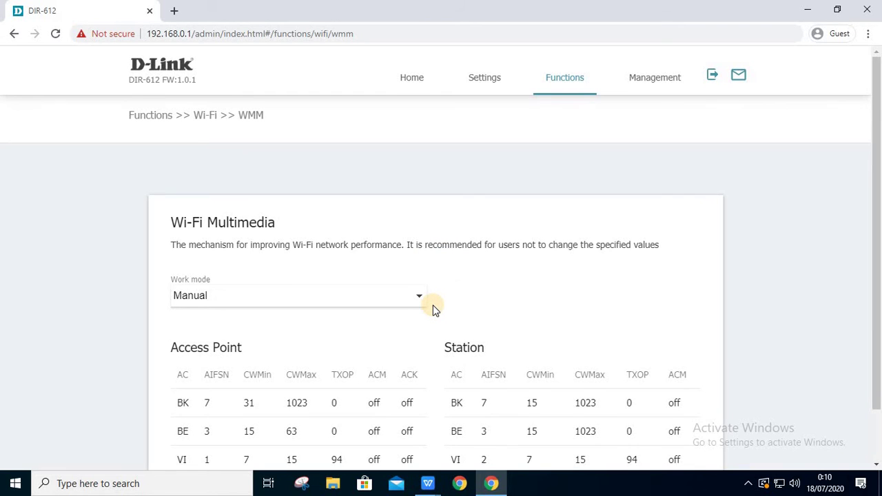
- Return the WMM Work mode to Auto
scroll(434, 310, "down", 1)
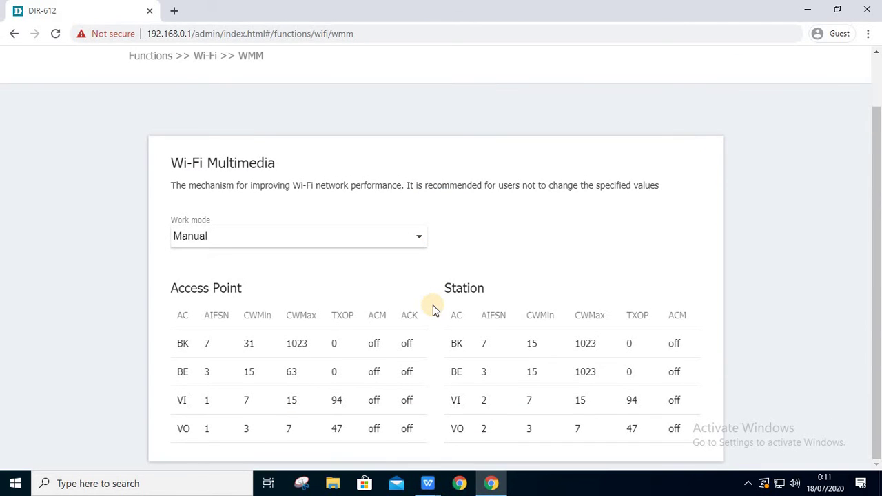
scroll(434, 311, "up", 1)
left_click(421, 299)
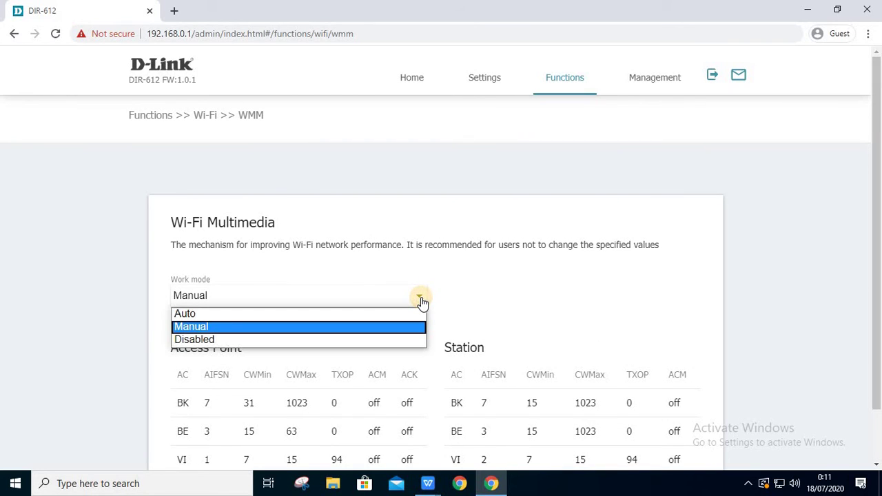
left_click(409, 314)
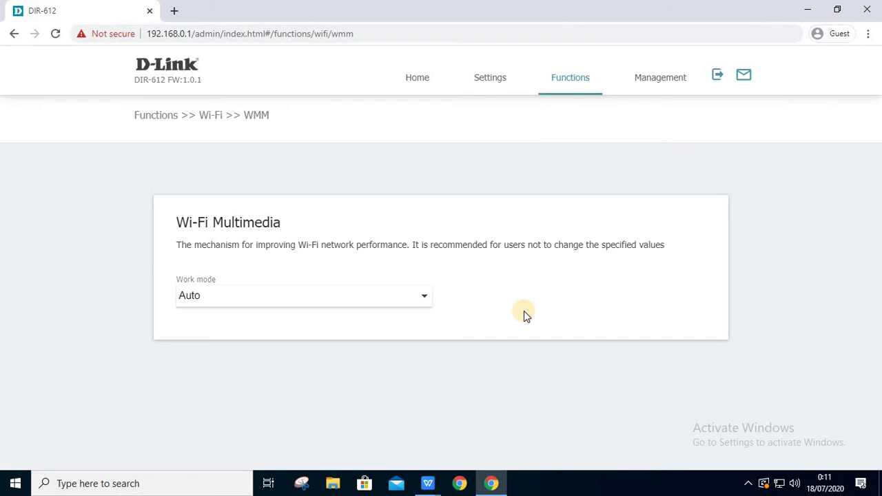
left_click(559, 77)
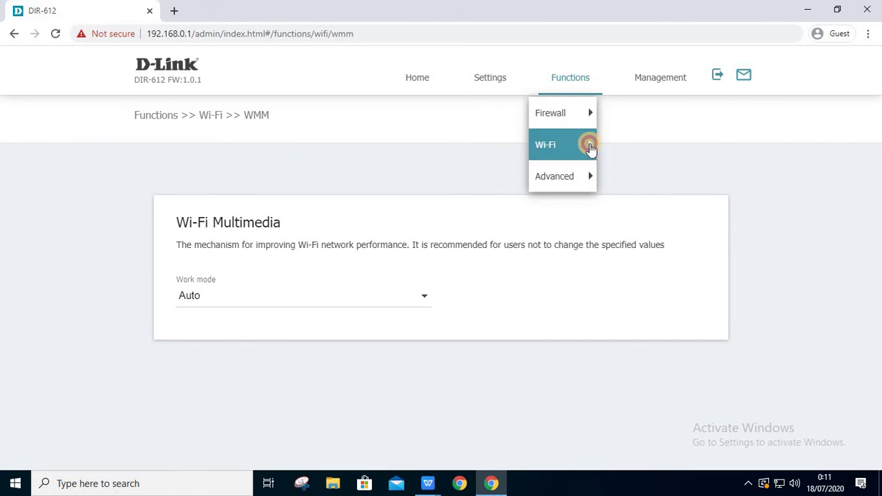
- Open the Wi-Fi Client page and scroll through its settings
left_click(586, 146)
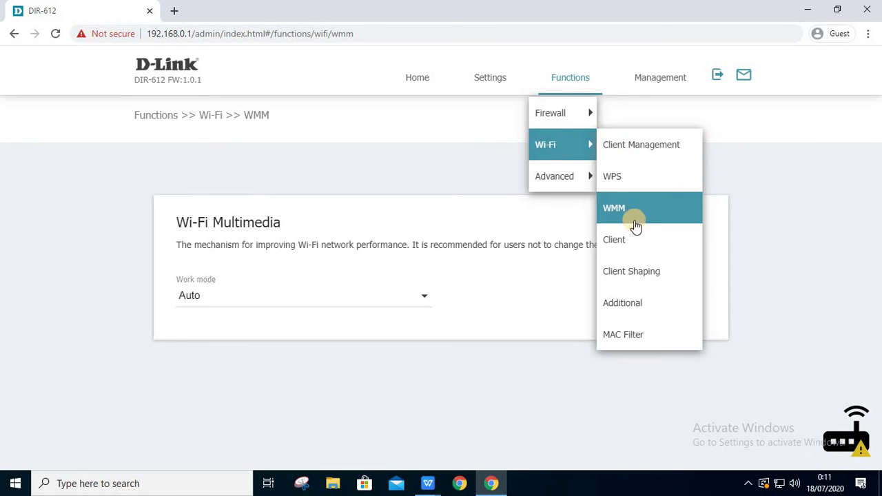
left_click(635, 237)
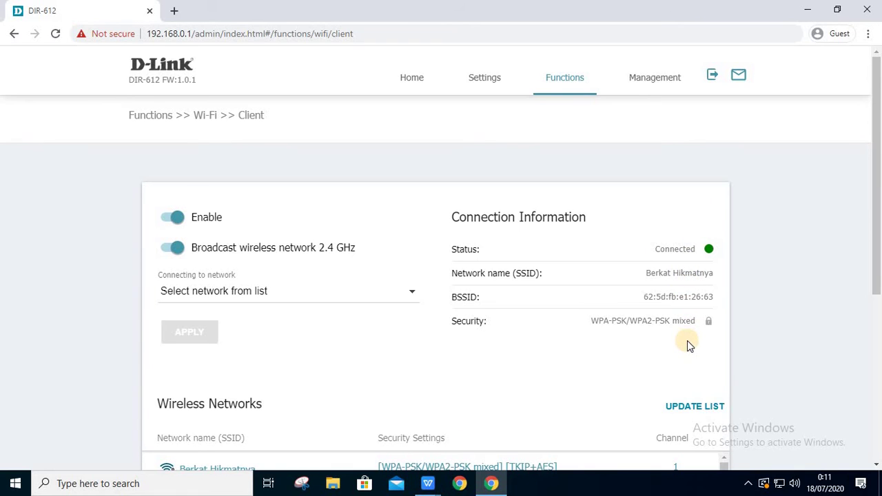
scroll(687, 341, "down", 2)
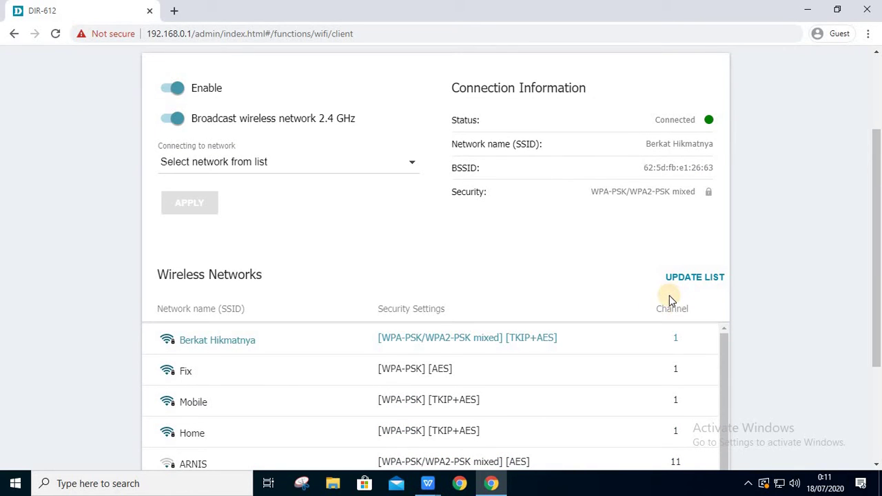
scroll(669, 299, "up", 2)
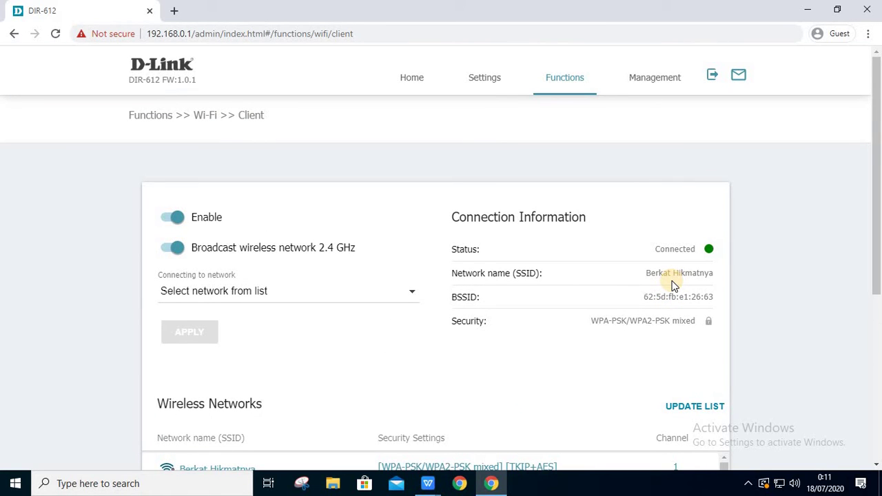
- Open Wi-Fi Client Shaping and close a new rule form without saving
left_click(574, 87)
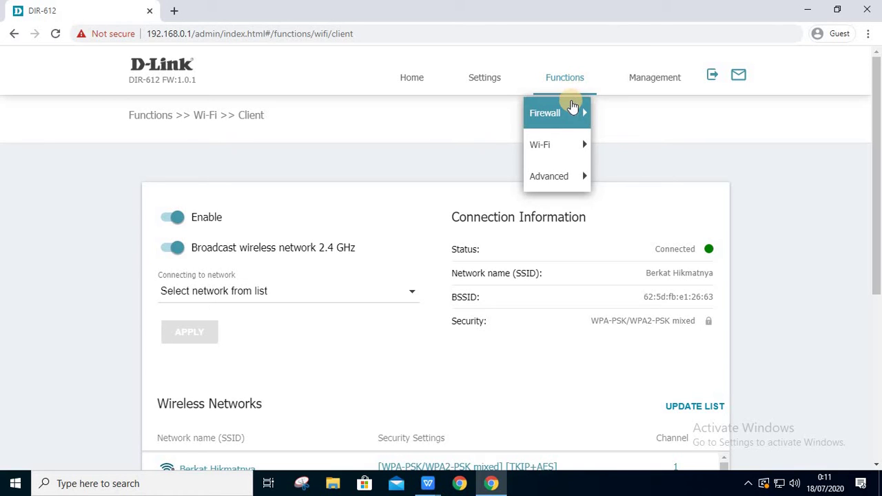
left_click(573, 144)
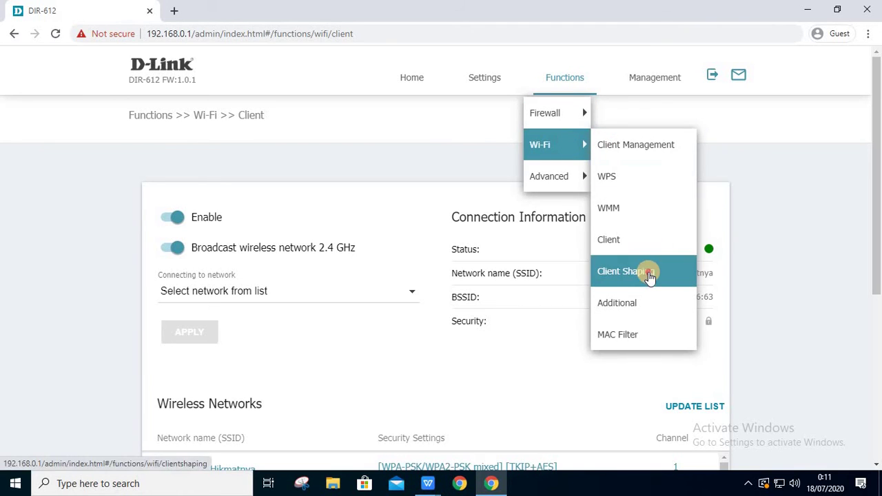
left_click(649, 273)
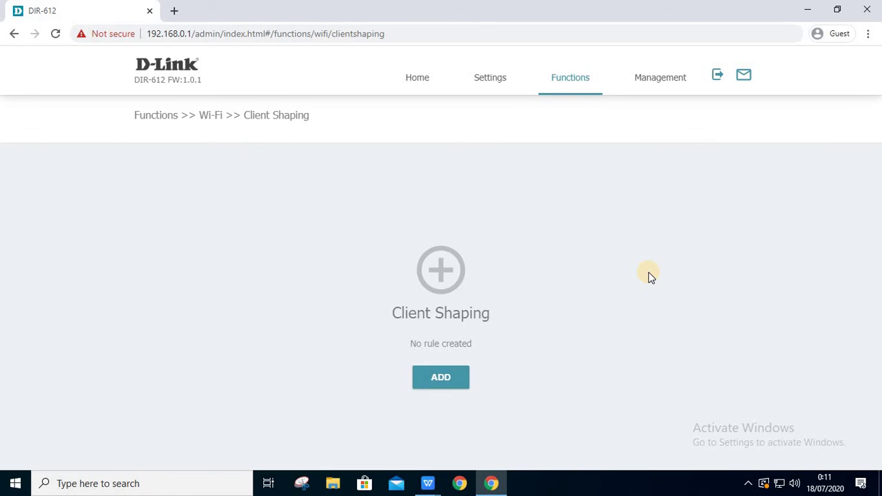
left_click(436, 378)
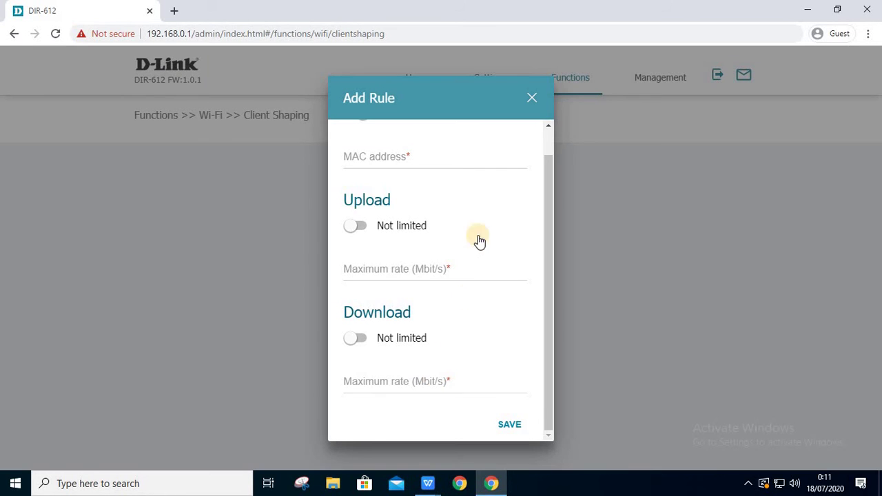
left_click_drag(552, 177, 552, 257)
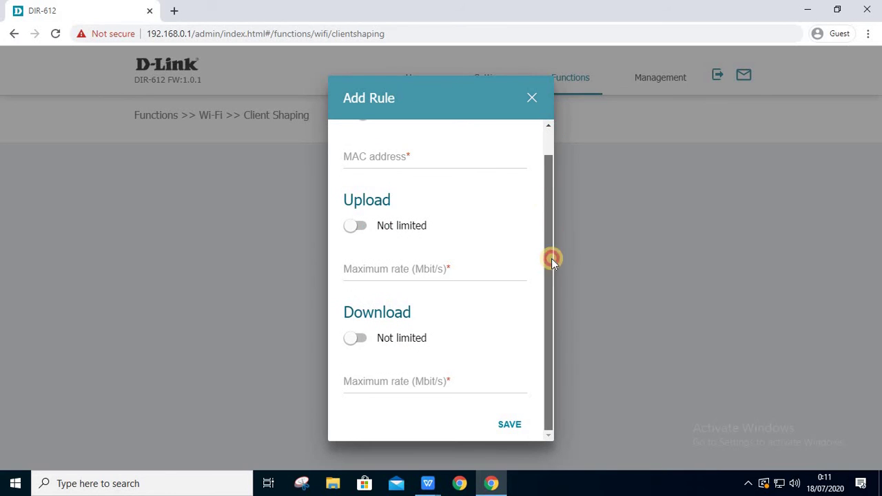
left_click(533, 98)
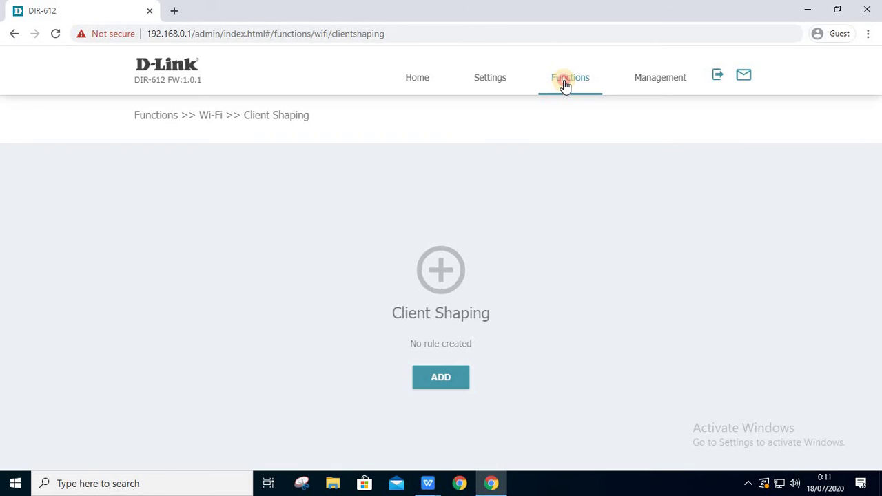
left_click(565, 84)
left_click(574, 145)
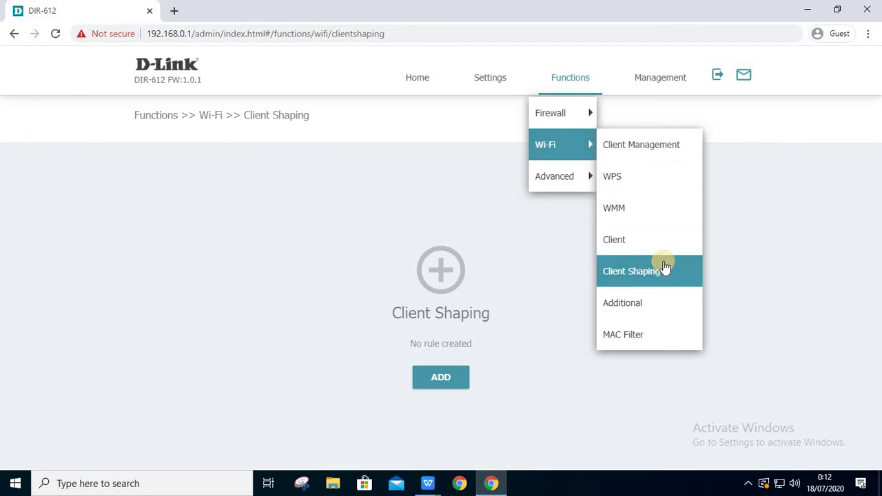
left_click(656, 303)
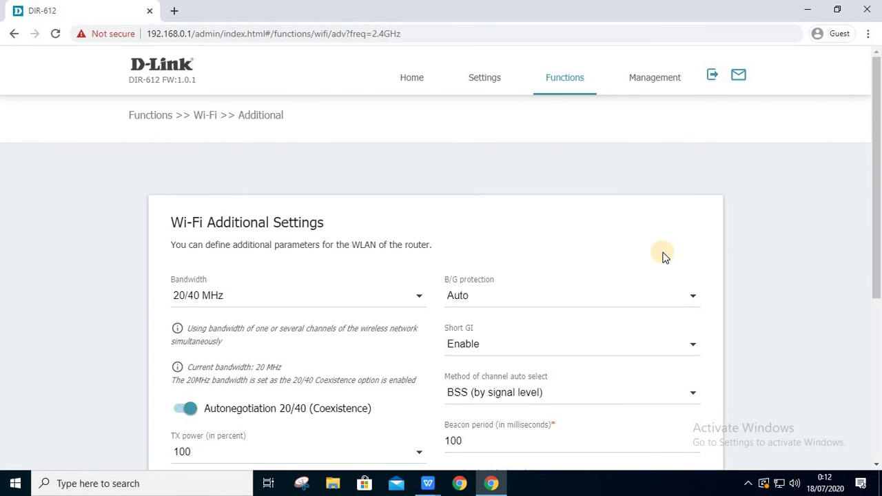
left_click(409, 295)
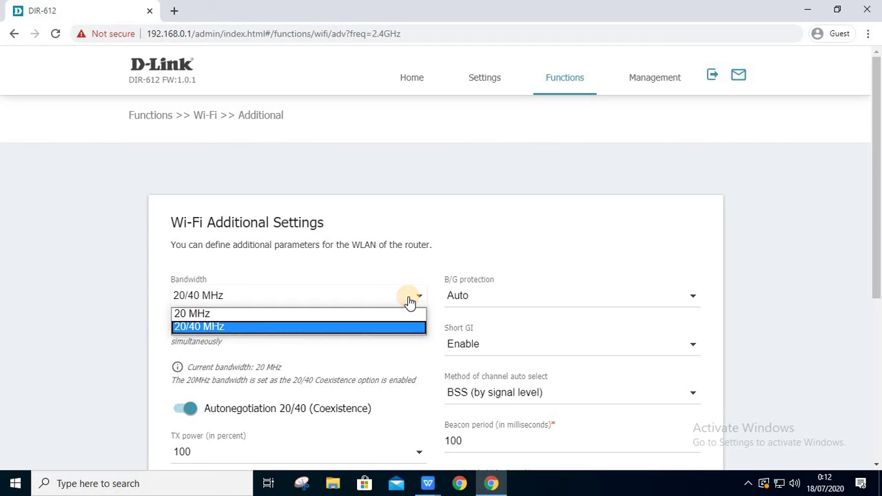
left_click(410, 301)
scroll(410, 301, "down", 2)
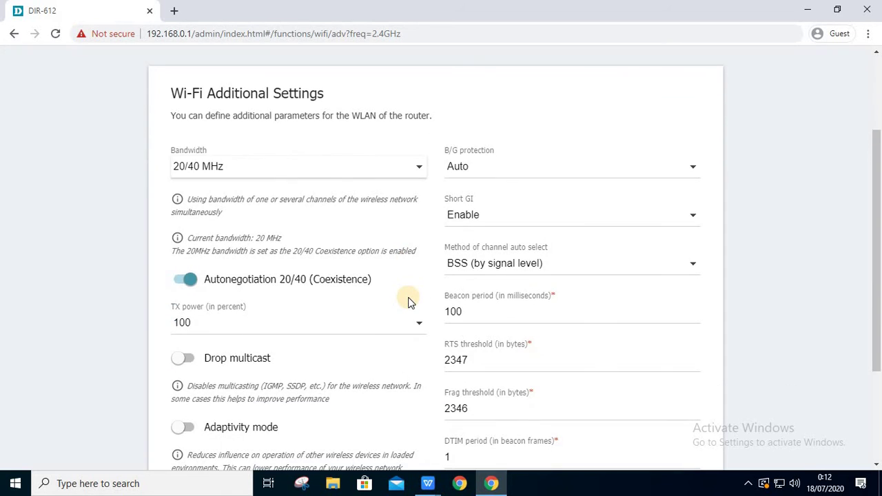
left_click(356, 282)
left_click(356, 283)
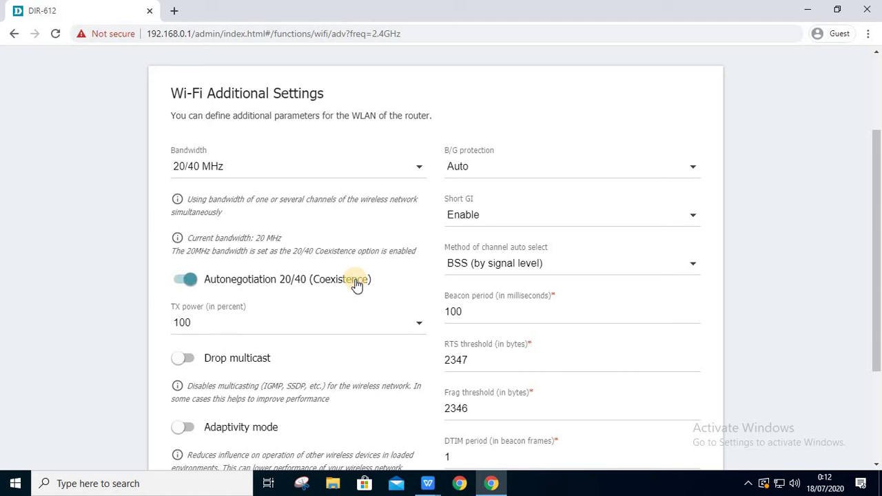
left_click(400, 321)
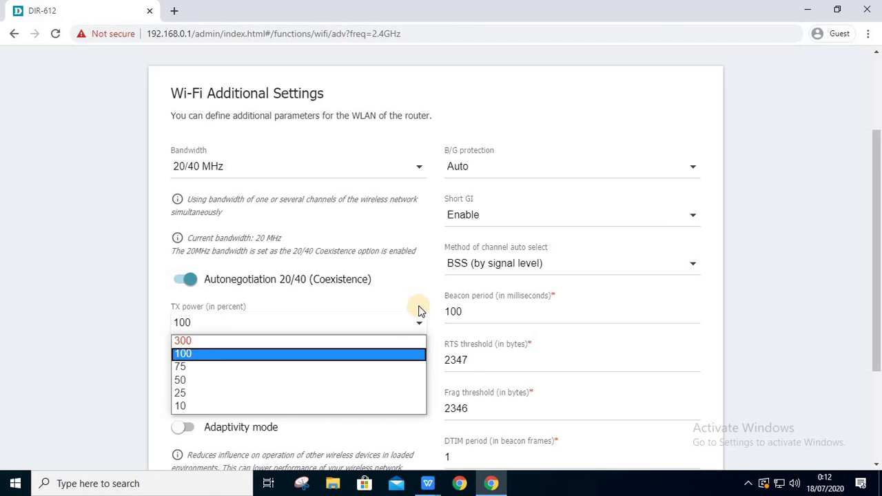
left_click(419, 322)
scroll(420, 322, "down", 2)
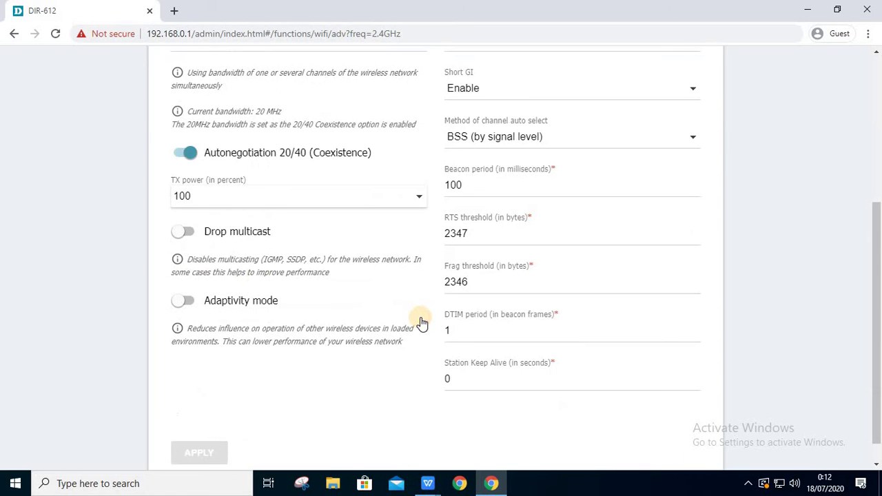
left_click(194, 233)
left_click(192, 236)
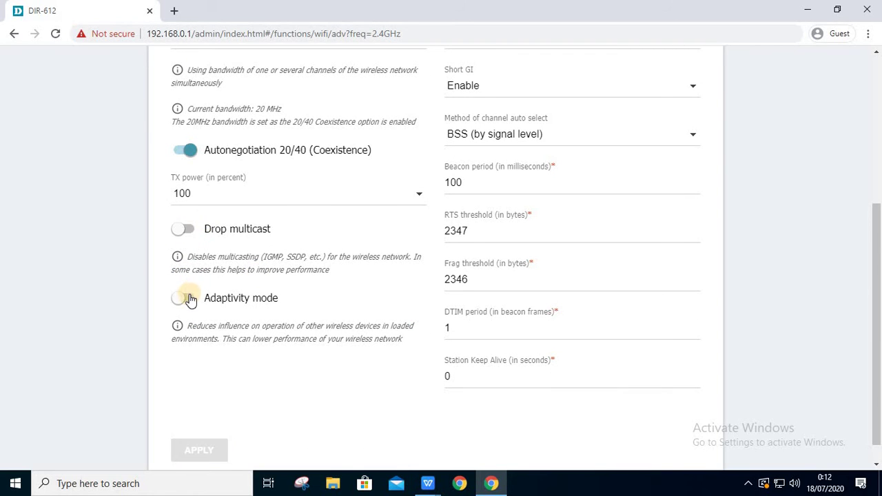
left_click(183, 297)
left_click(184, 298)
scroll(486, 233, "up", 2)
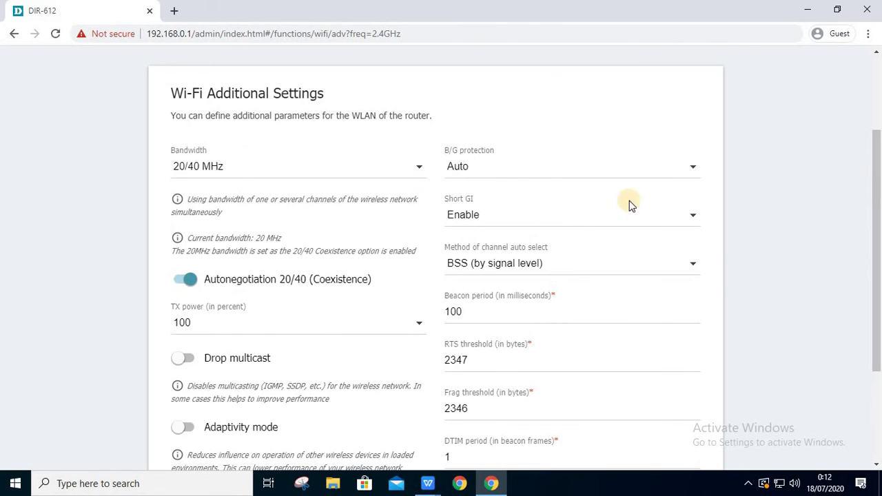
left_click(677, 166)
left_click(677, 166)
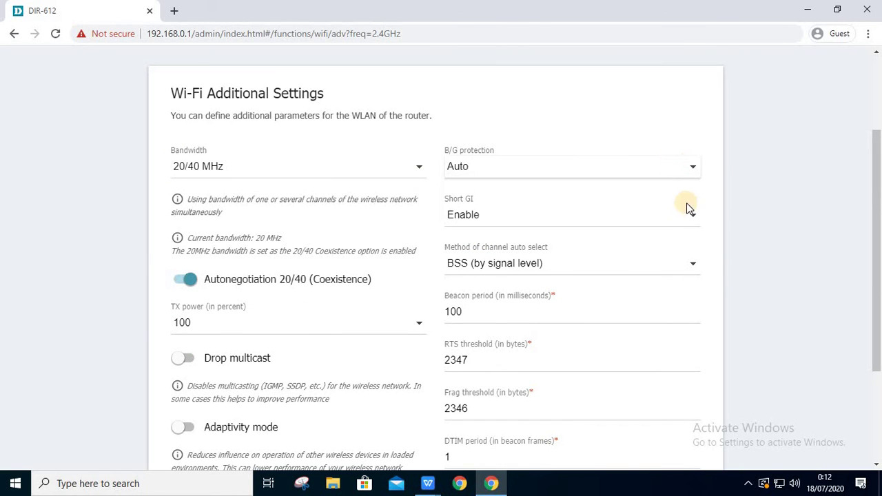
left_click(687, 217)
left_click(688, 219)
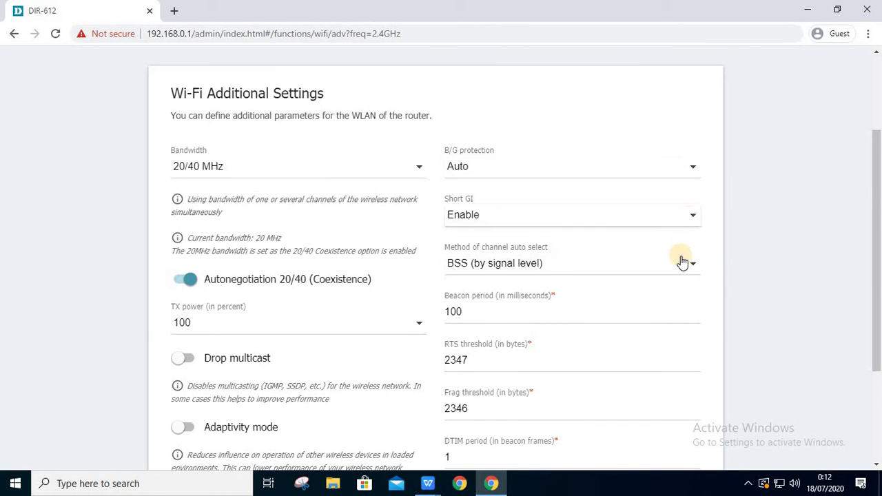
left_click(683, 265)
left_click(683, 265)
scroll(681, 266, "down", 2)
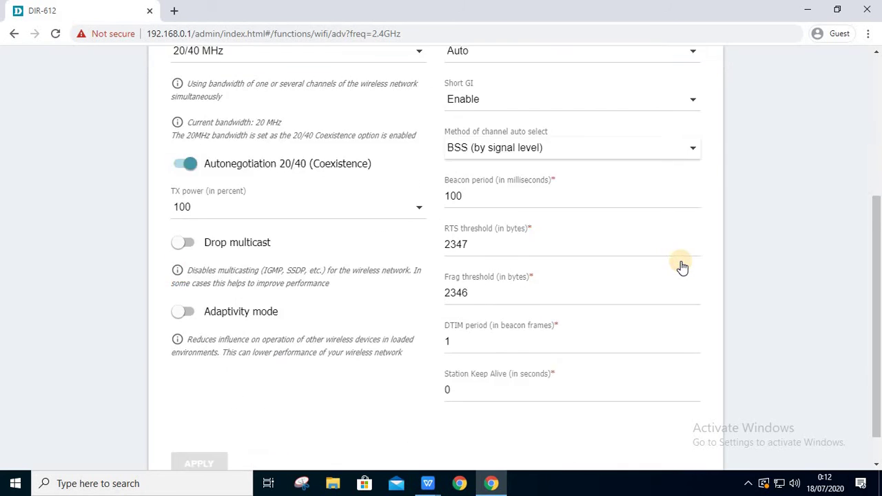
scroll(682, 261, "up", 4)
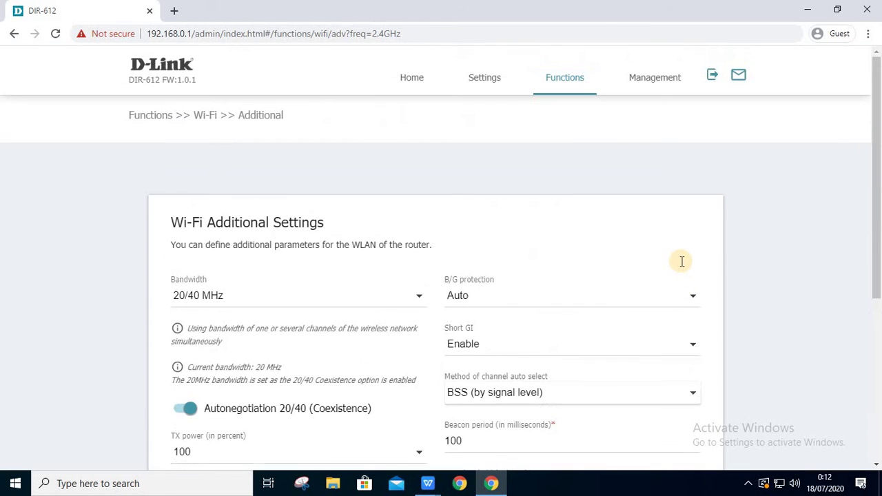
- Go to the Wi-Fi MAC Filter page and view its filter list
left_click(569, 78)
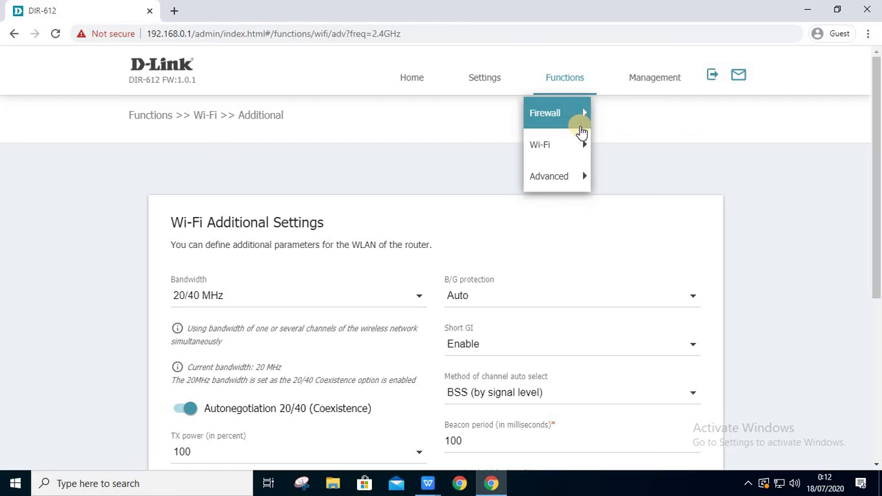
mouse_move(574, 140)
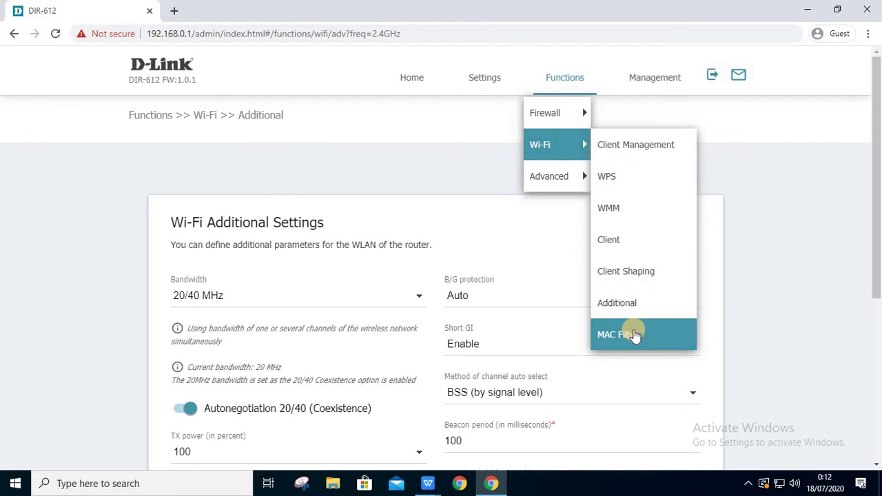
left_click(635, 335)
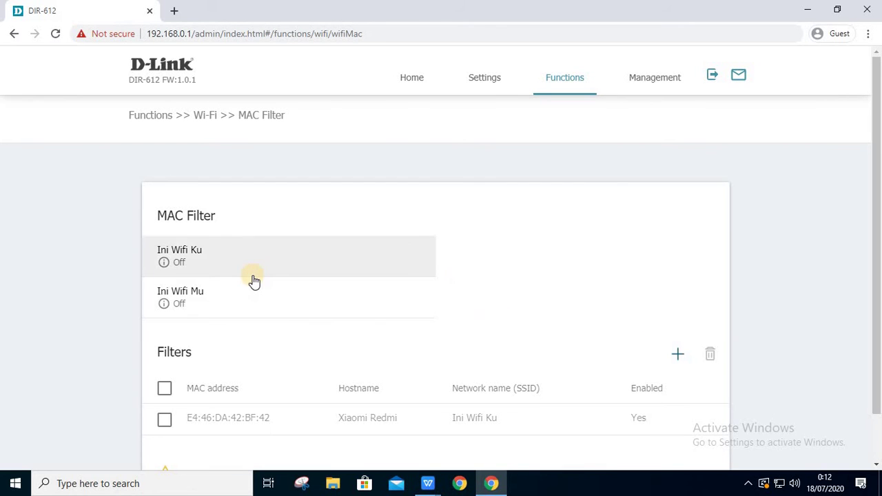
scroll(252, 286, "down", 2)
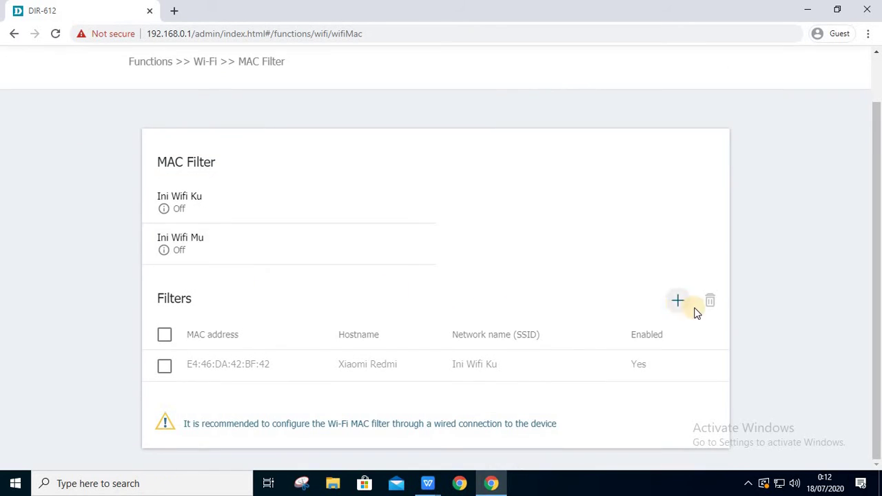
- Start a new MAC filter rule, check networks keeping Ini Wifi Ku, then discard it
left_click(678, 302)
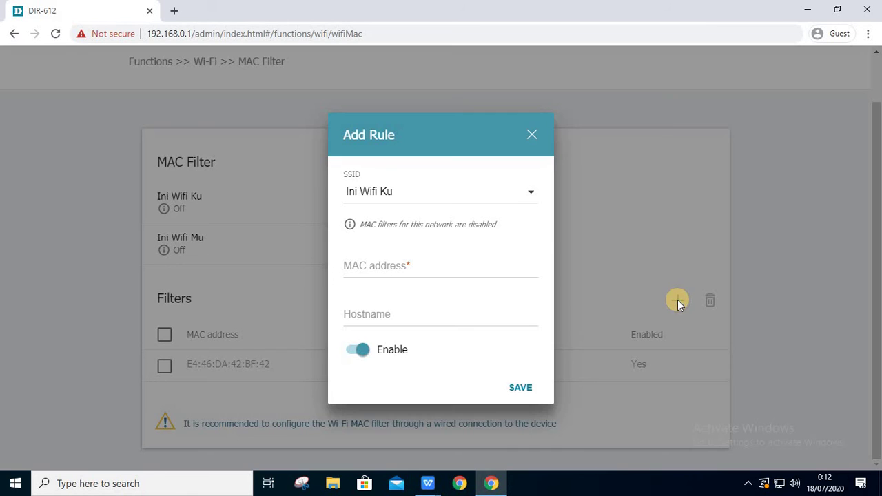
left_click(484, 197)
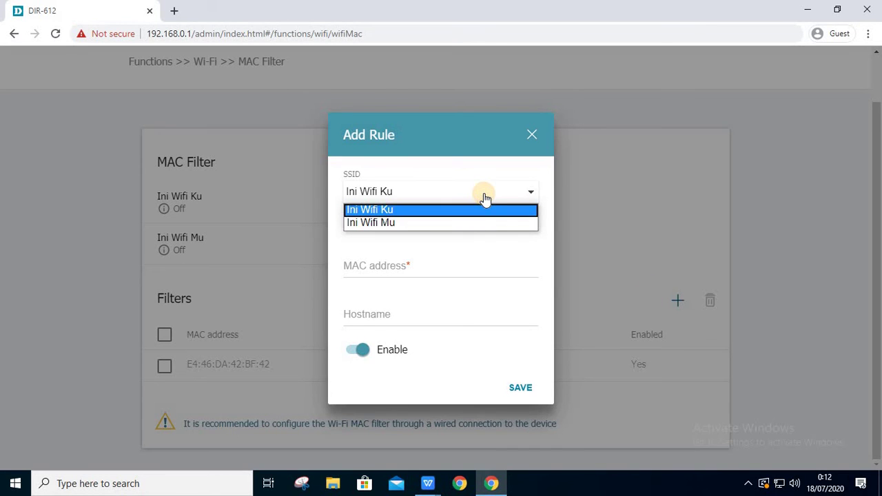
left_click(495, 173)
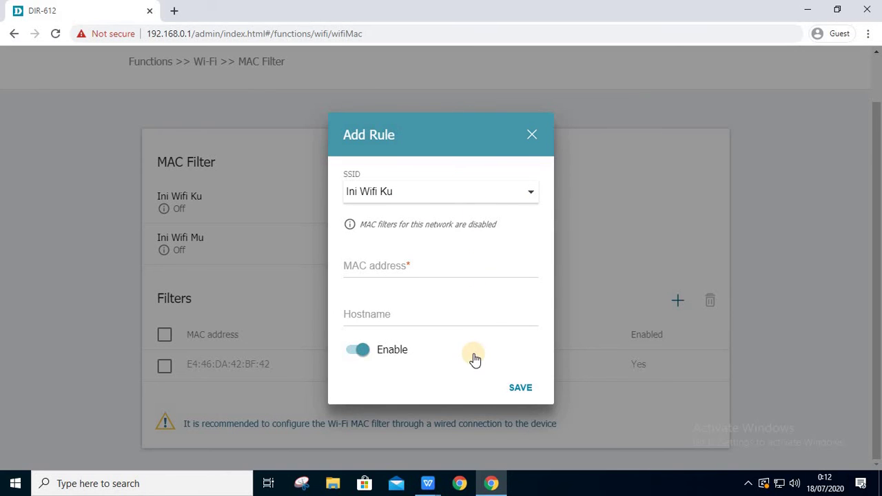
left_click(521, 388)
left_click(533, 135)
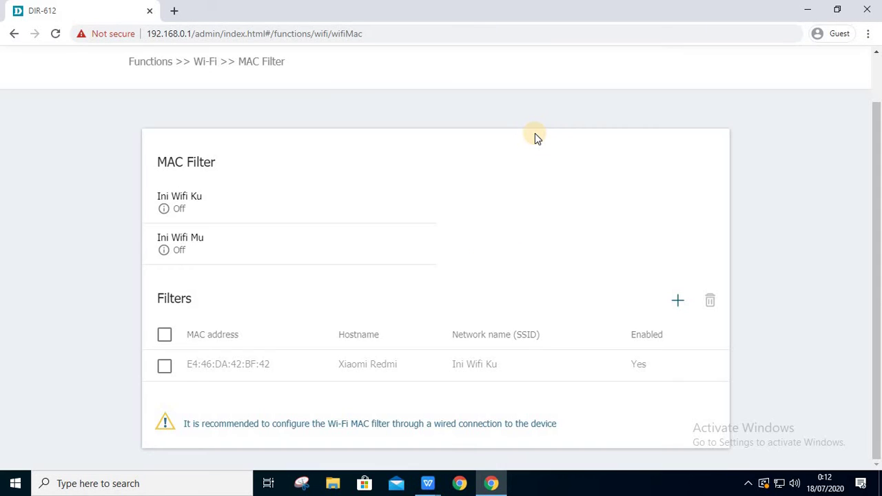
scroll(535, 138, "up", 1)
- View the Advanced > UPnP IGD page
mouse_move(567, 83)
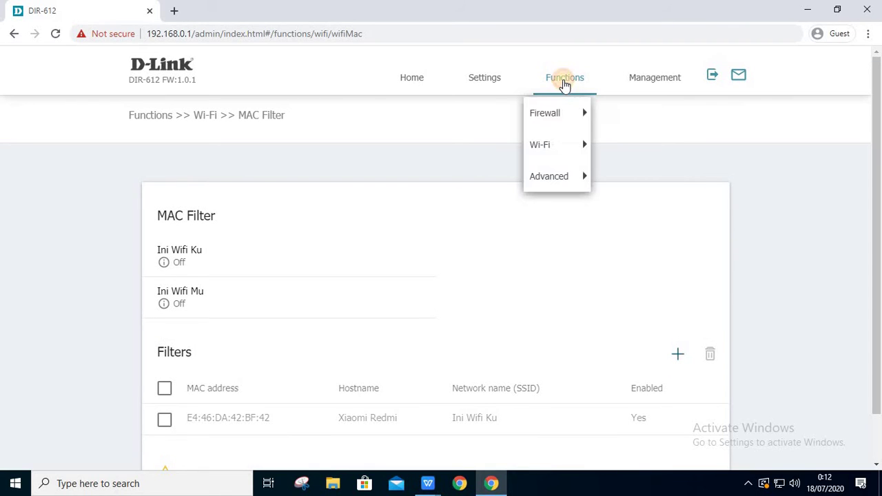
left_click(566, 140)
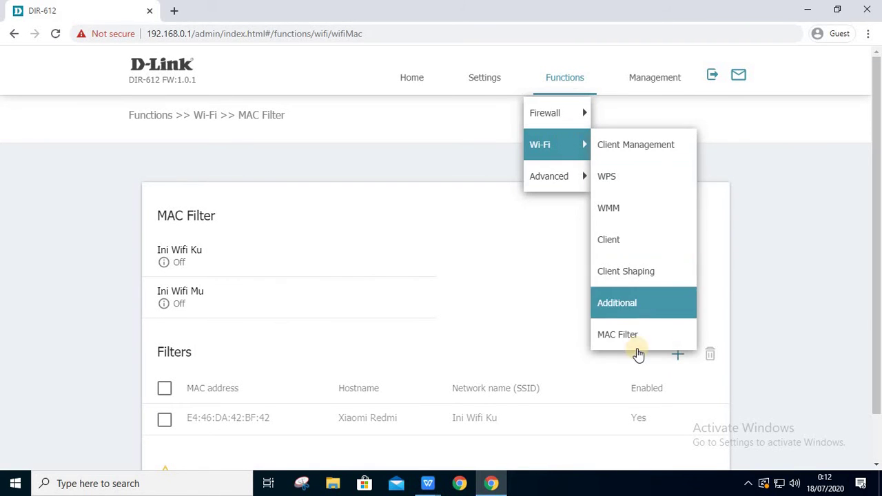
left_click(549, 175)
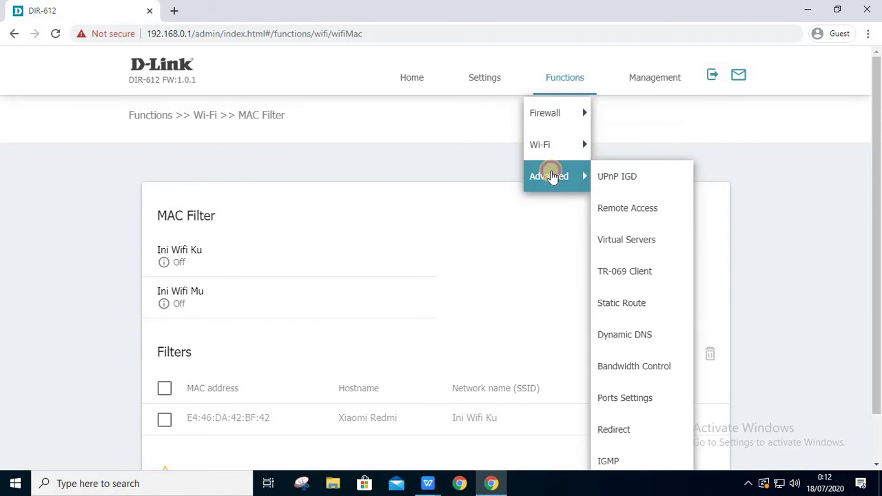
left_click(621, 172)
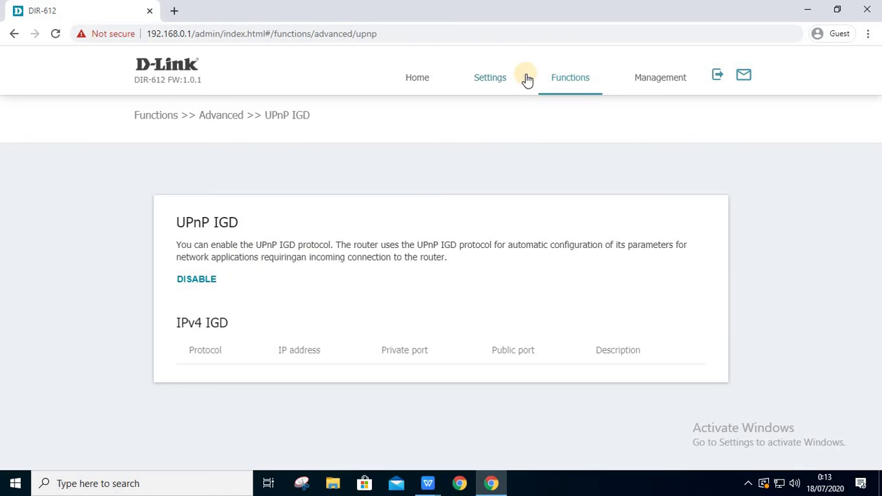
- On Remote Access, preview a new rule keeping IPv4 and HTTP, then discard it
left_click(579, 93)
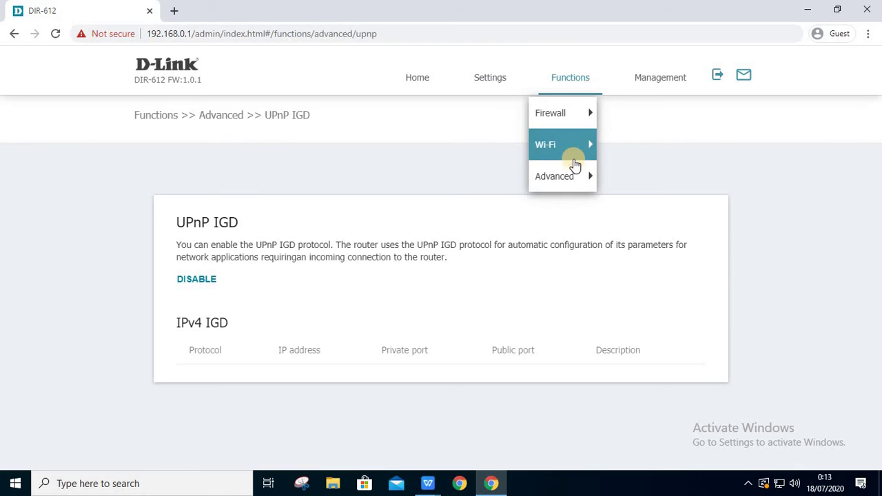
mouse_move(573, 175)
left_click(627, 208)
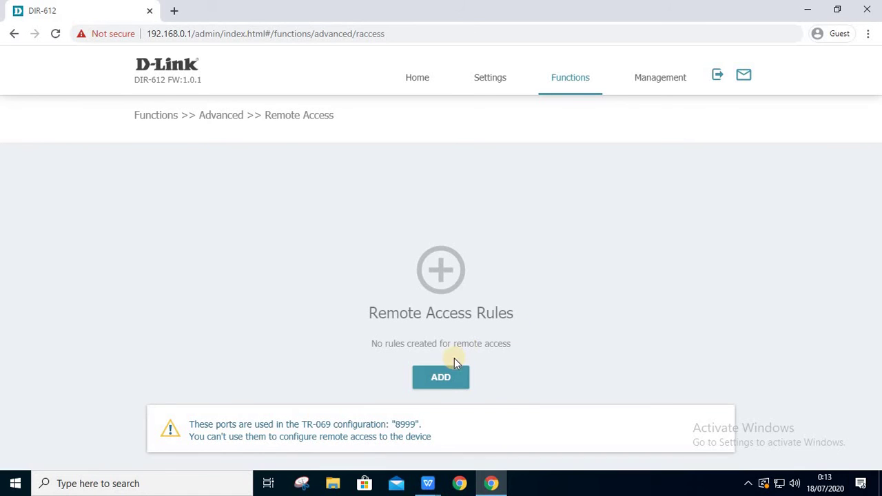
left_click(445, 379)
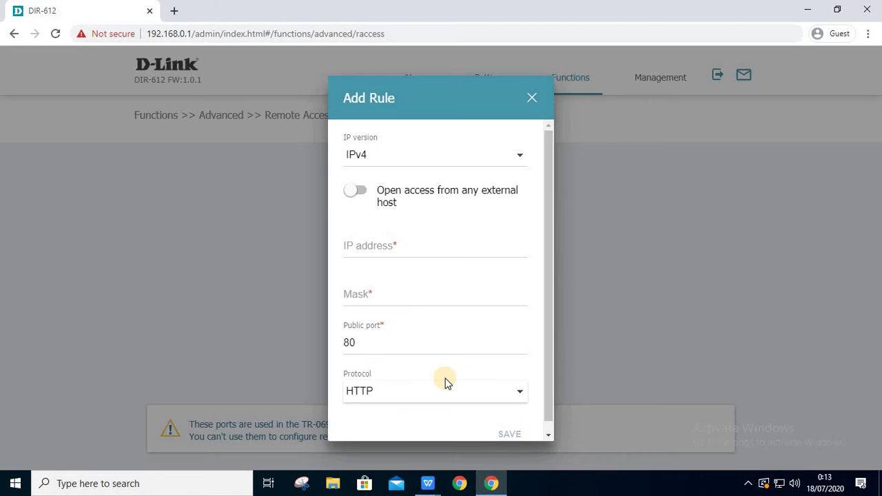
left_click(526, 160)
left_click(524, 158)
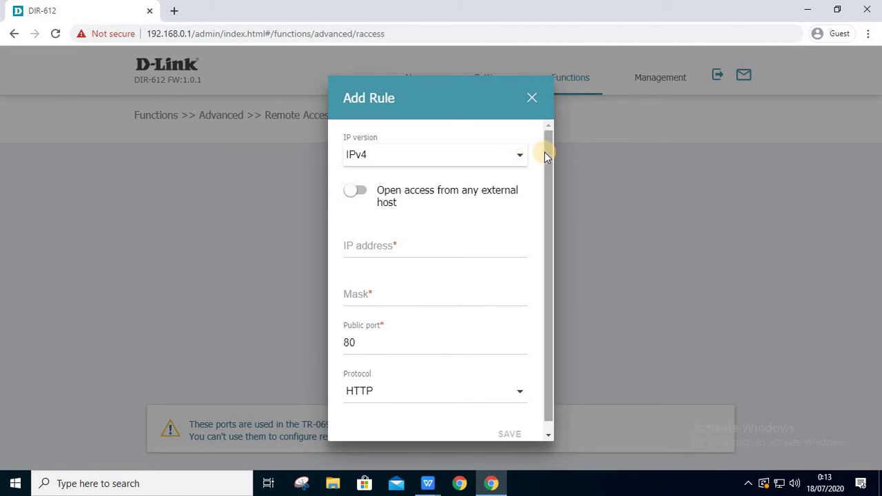
left_click_drag(544, 152, 546, 184)
left_click(519, 383)
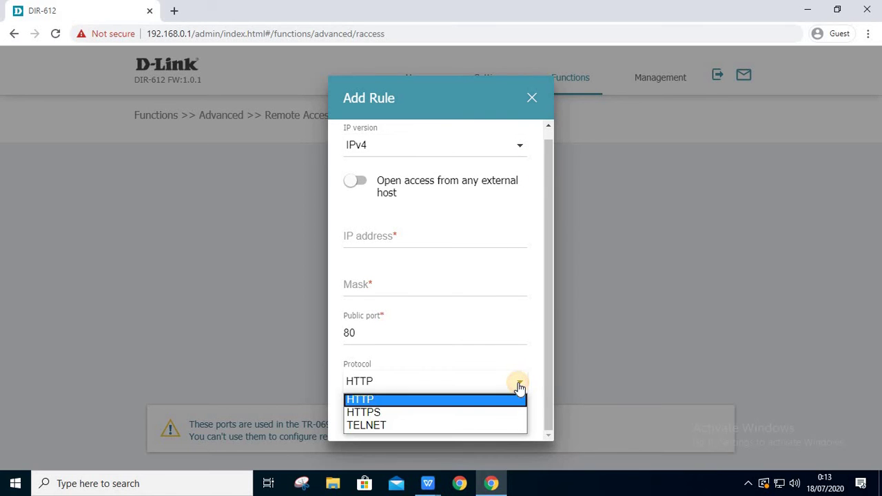
left_click(519, 386)
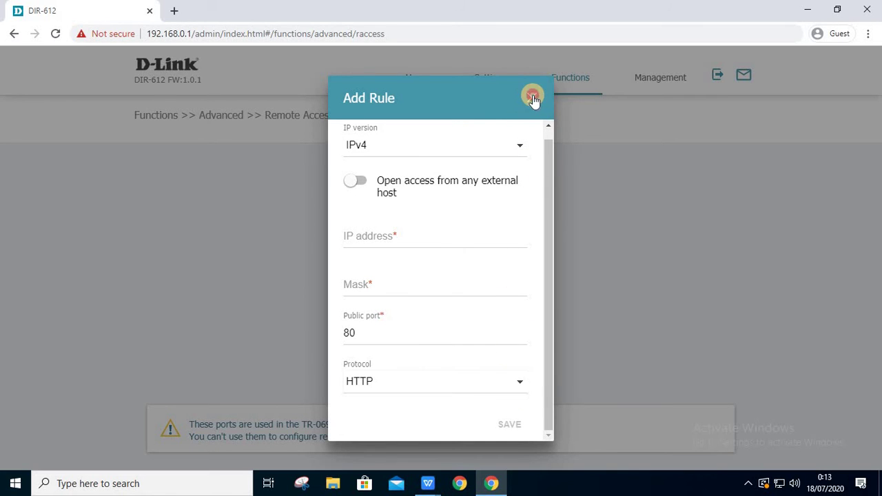
left_click(531, 96)
left_click(584, 86)
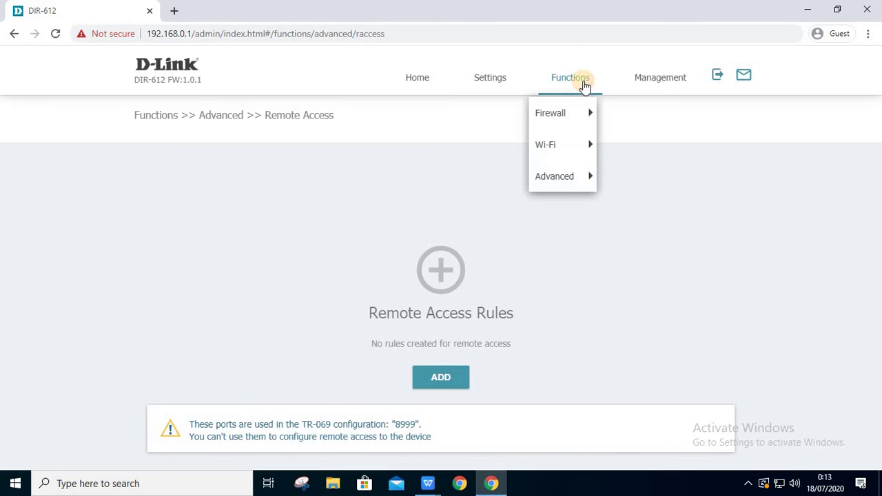
- Start a new virtual server, keeping template Custom, interface <All> and protocol TCP
left_click(586, 175)
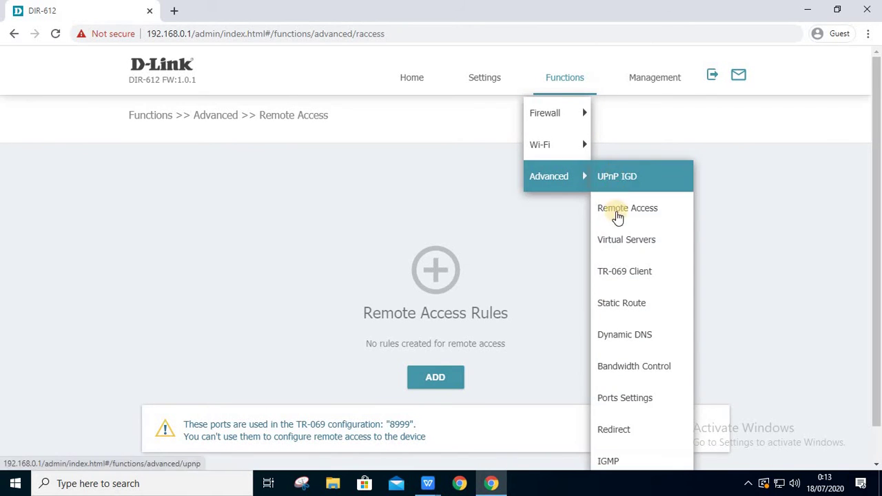
left_click(616, 239)
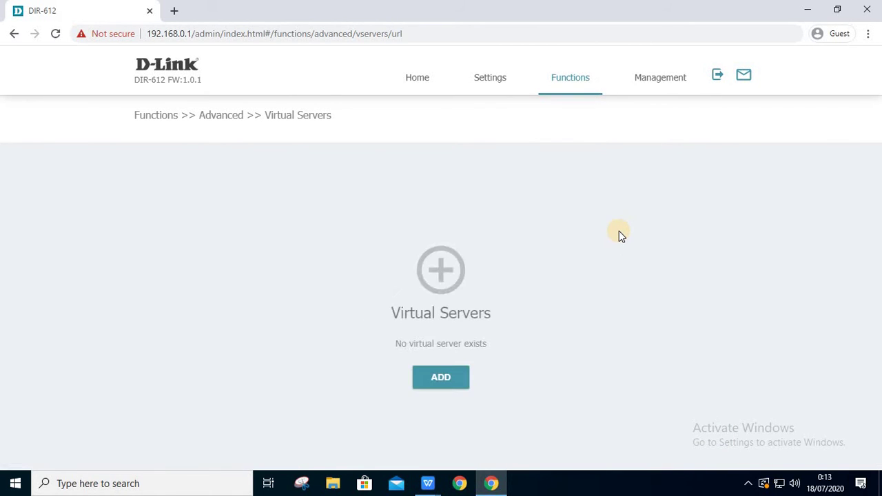
left_click(433, 376)
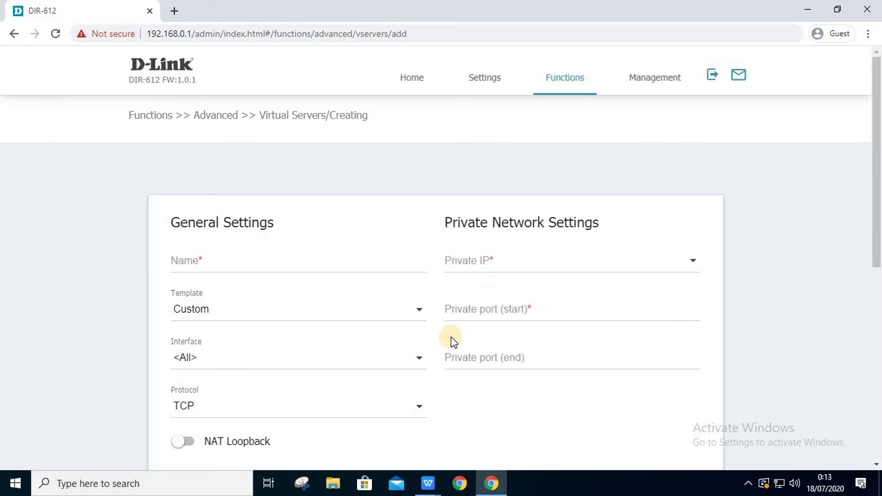
left_click(421, 312)
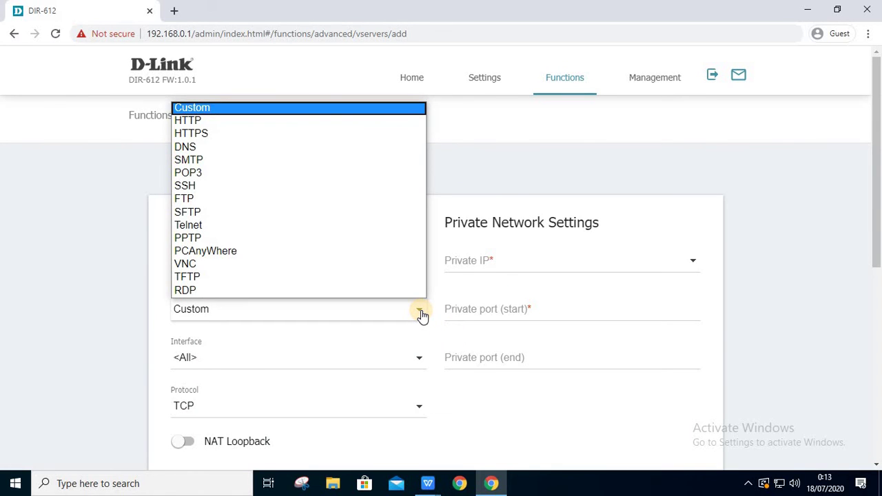
left_click(422, 314)
left_click(410, 360)
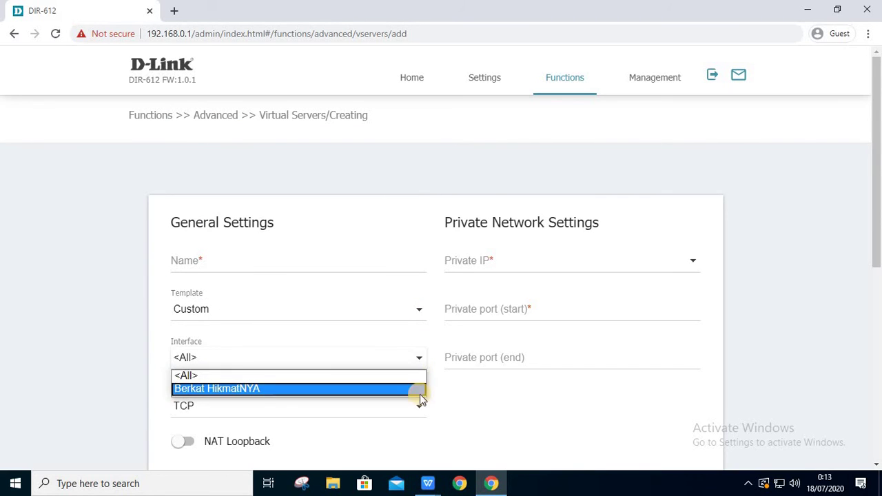
left_click(427, 412)
left_click(420, 411)
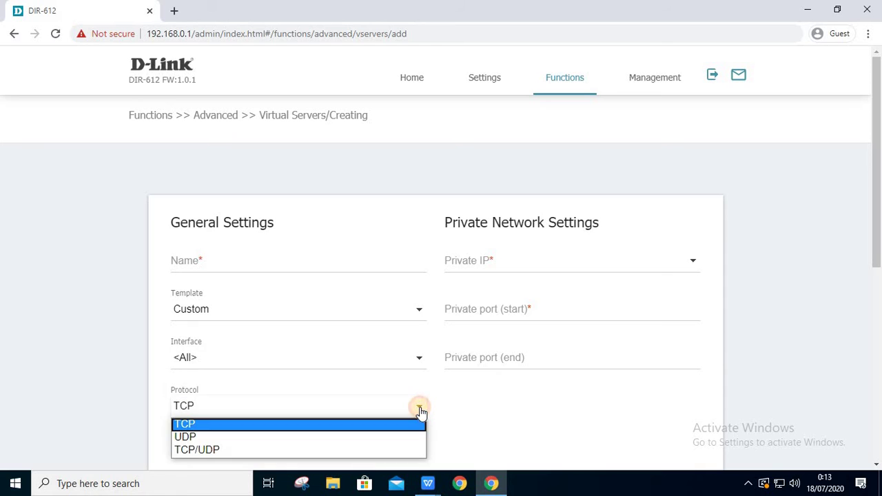
left_click(420, 411)
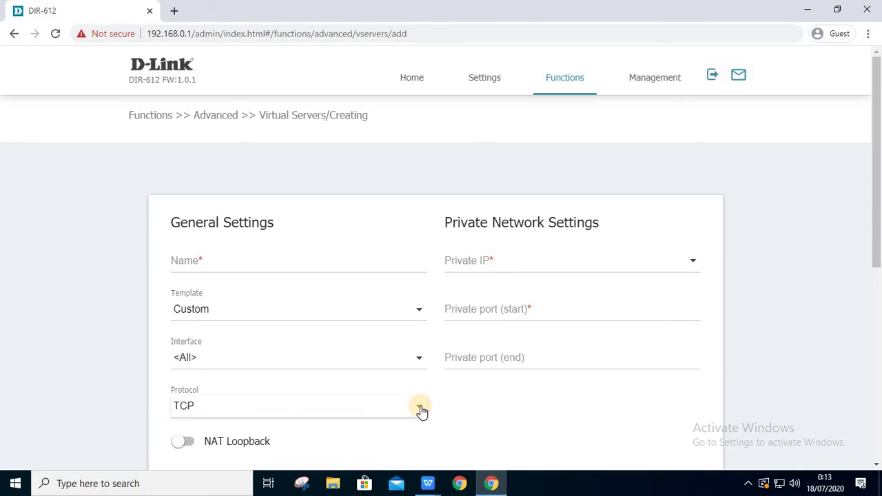
- Turn NAT Loopback on for the virtual server, then back off
scroll(345, 384, "down", 2)
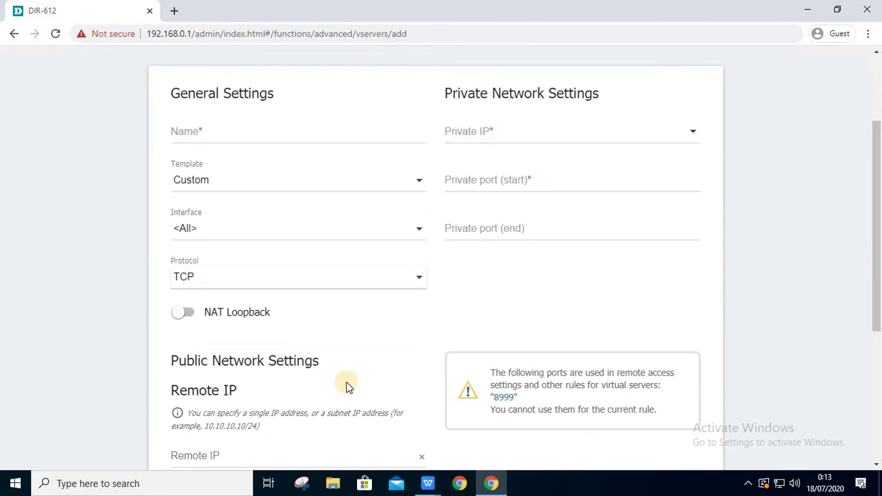
left_click(187, 319)
left_click(189, 319)
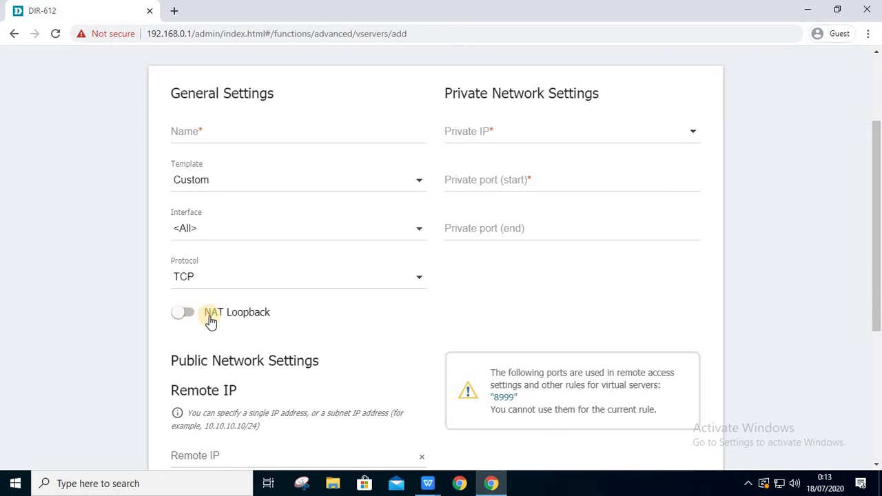
scroll(267, 312, "down", 2)
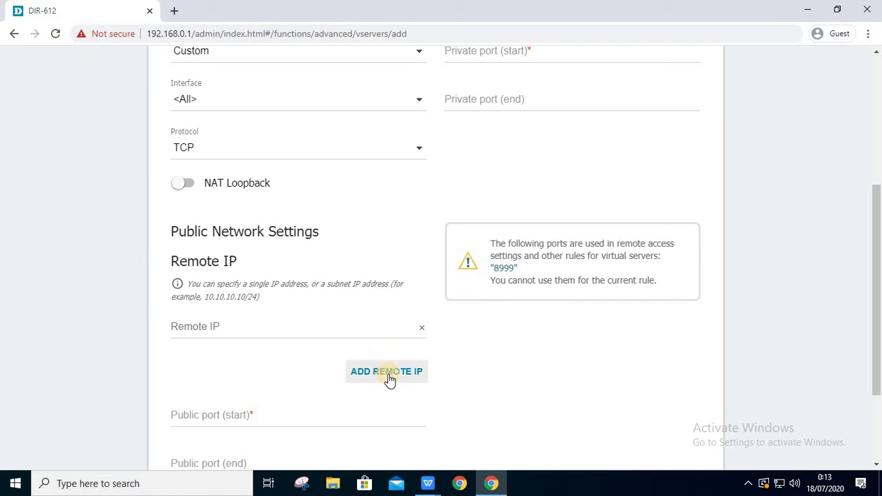
scroll(388, 378, "down", 2)
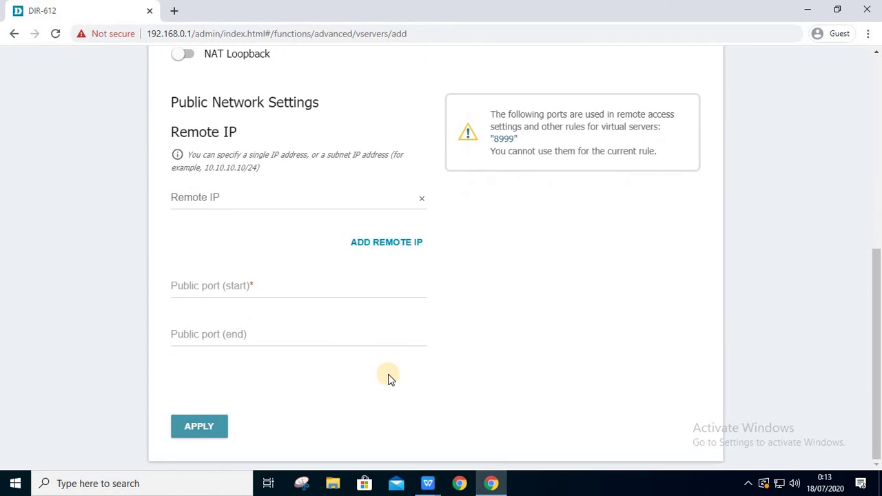
scroll(388, 378, "up", 2)
- Add and remove Remote IP entries, then view the local device list for private IP
left_click(388, 366)
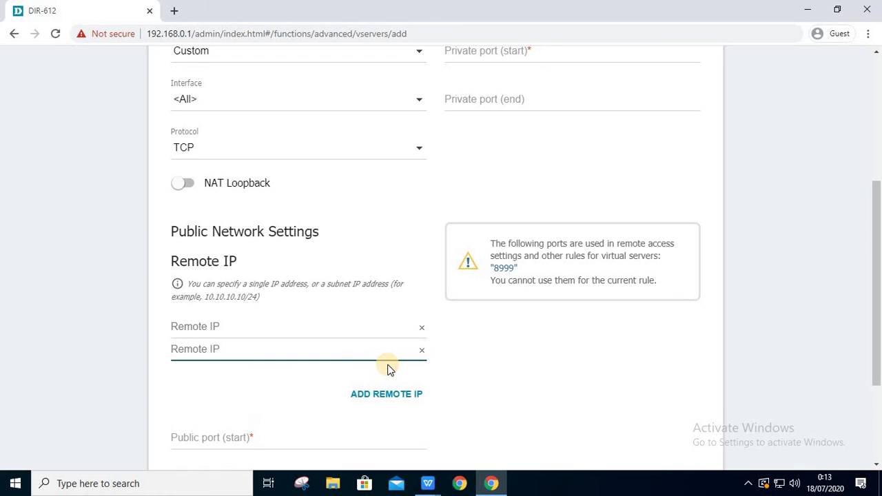
left_click(423, 353)
left_click(422, 328)
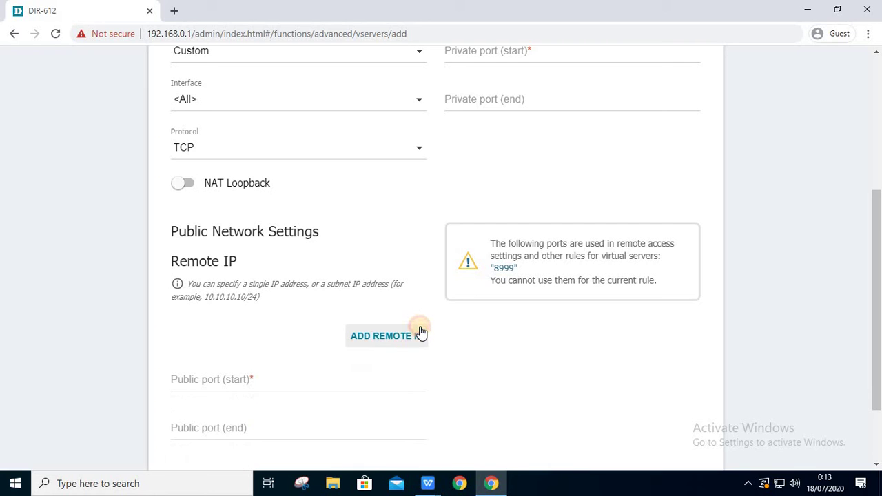
scroll(420, 329, "down", 1)
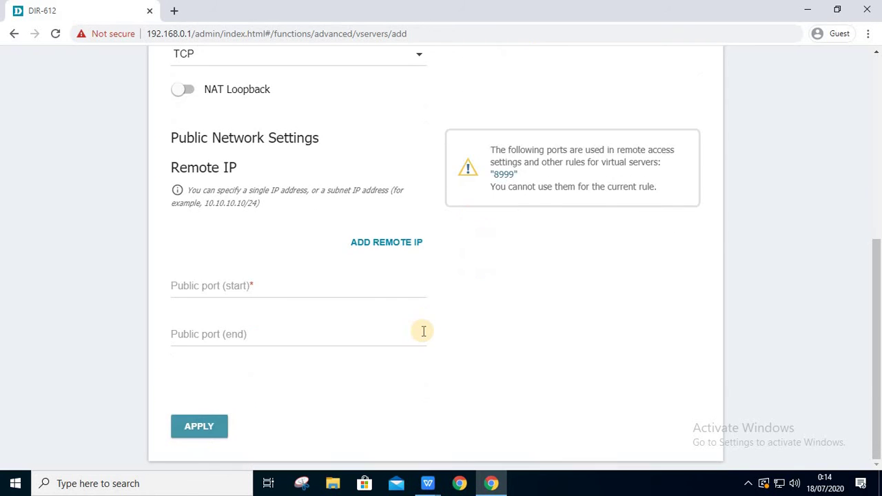
scroll(565, 266, "up", 5)
left_click(623, 239)
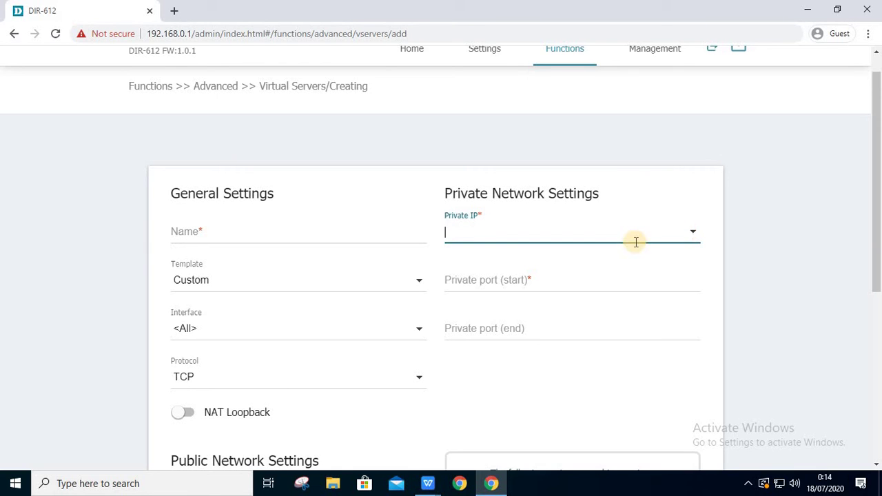
left_click(632, 240)
scroll(511, 187, "up", 1)
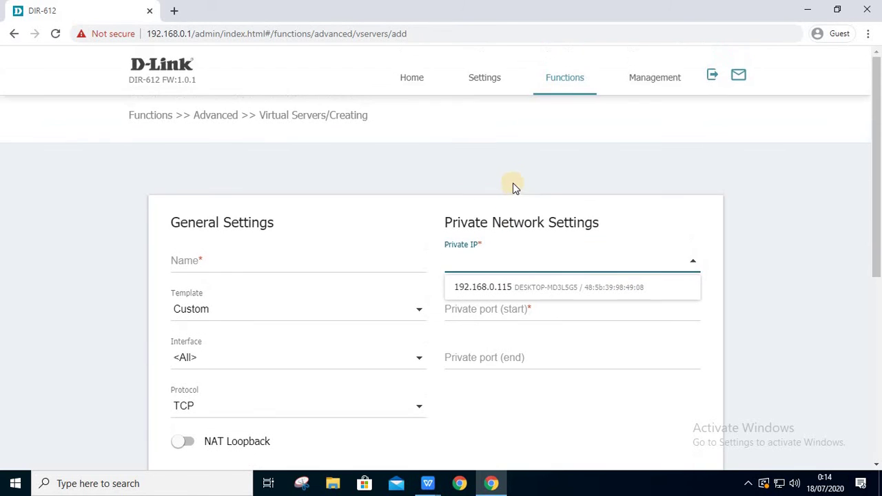
left_click(566, 83)
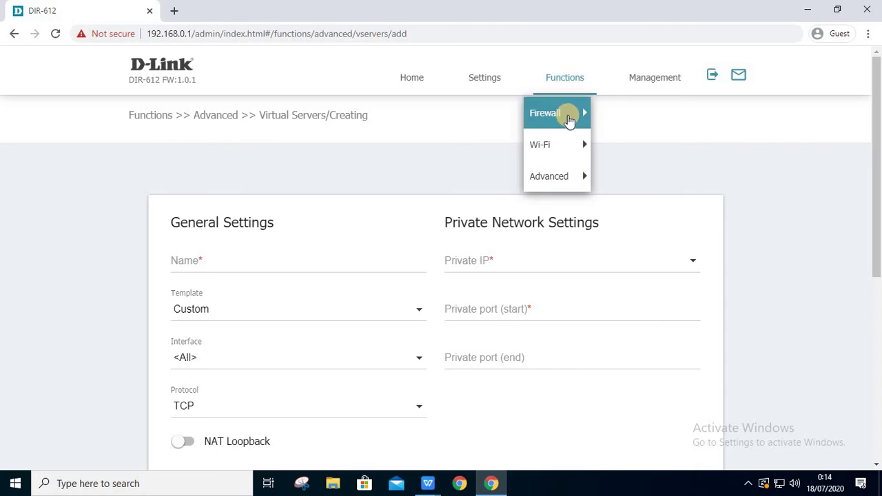
- Open TR-069 Client, discarding the virtual server form, and keep Interface on Automatic
mouse_move(572, 176)
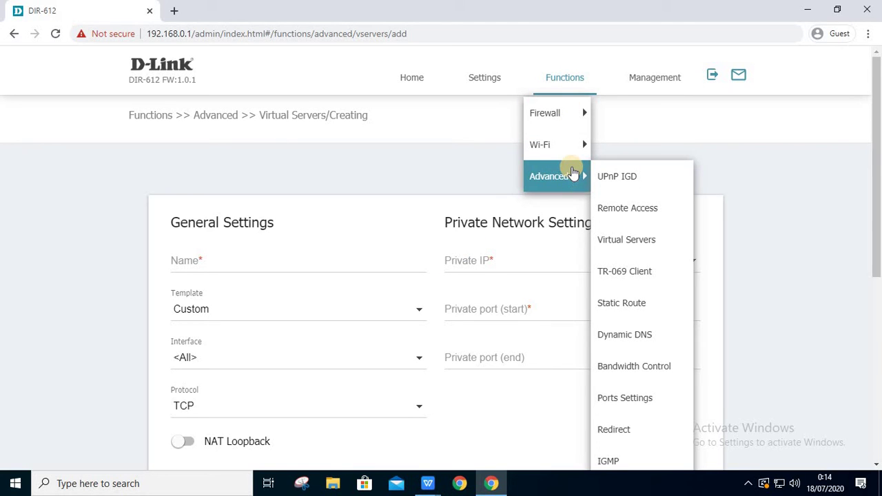
left_click(649, 272)
left_click(491, 106)
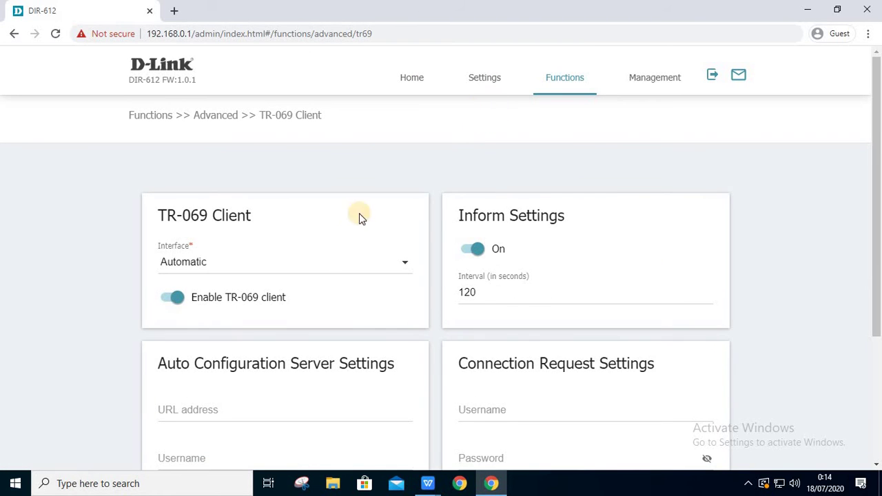
left_click(387, 260)
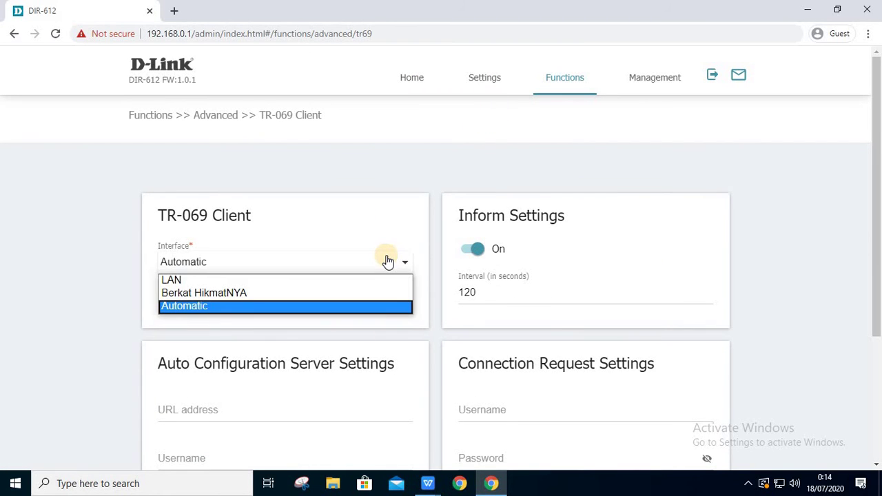
left_click(389, 262)
scroll(388, 261, "down", 2)
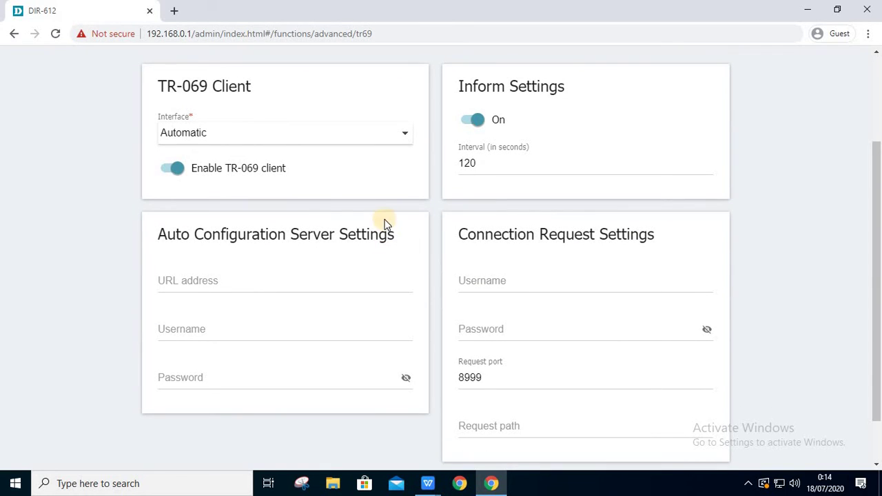
scroll(510, 162, "up", 2)
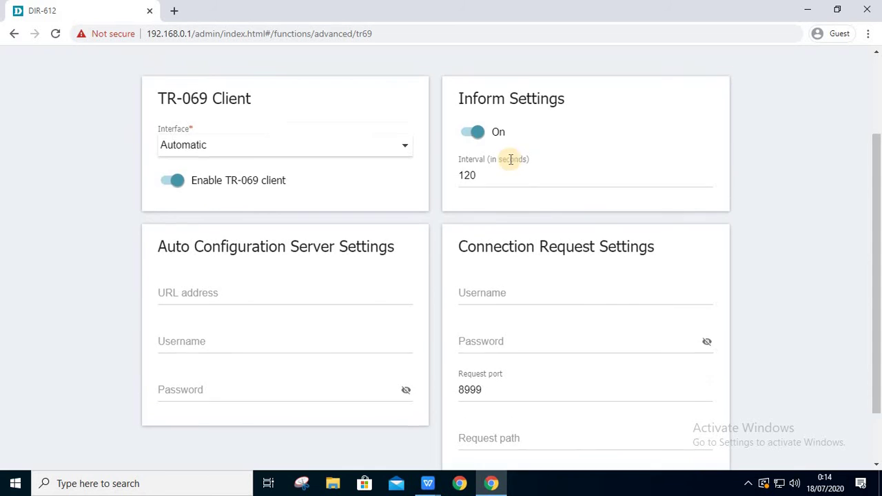
scroll(511, 163, "down", 3)
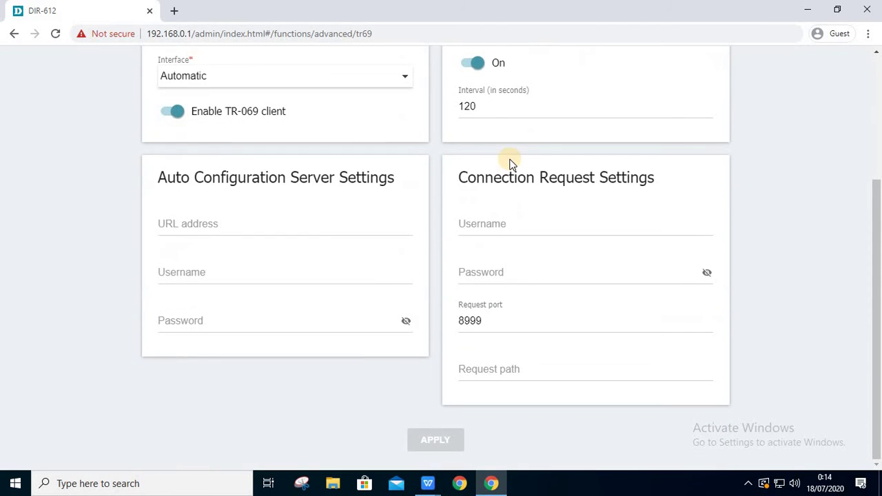
scroll(508, 164, "up", 3)
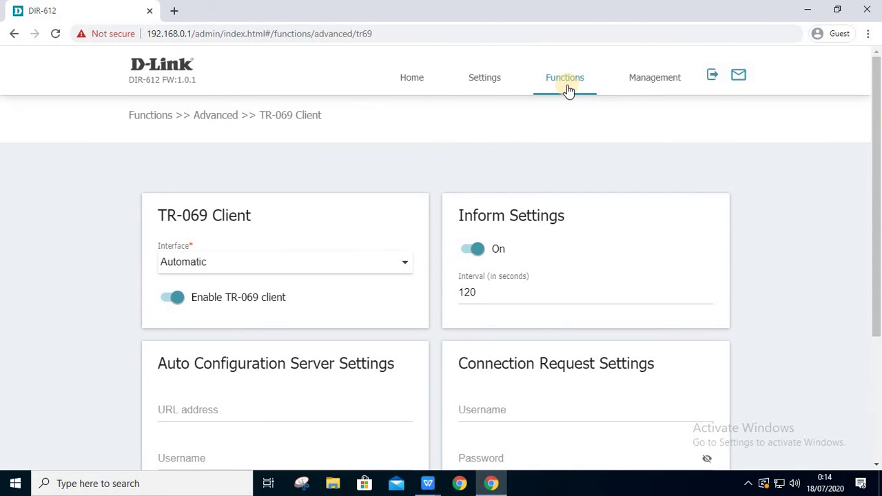
left_click(566, 87)
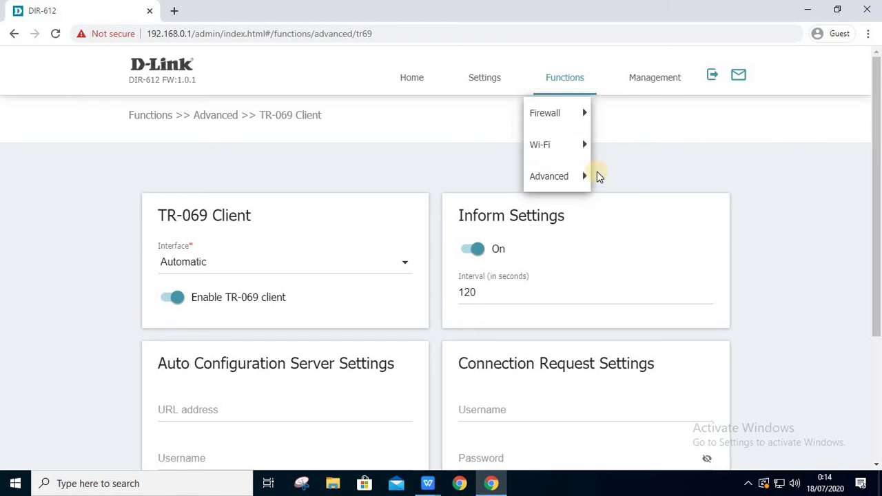
left_click(574, 176)
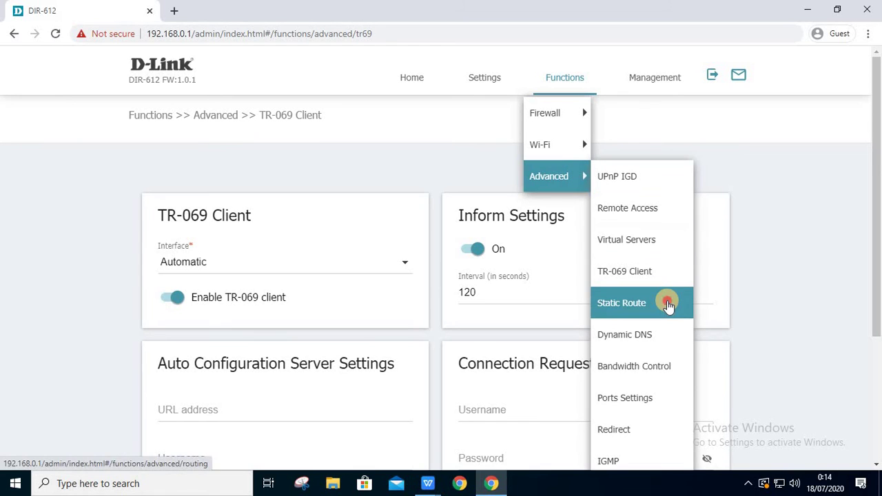
- Preview a new static route's protocol and interface choices, then cancel it
left_click(666, 302)
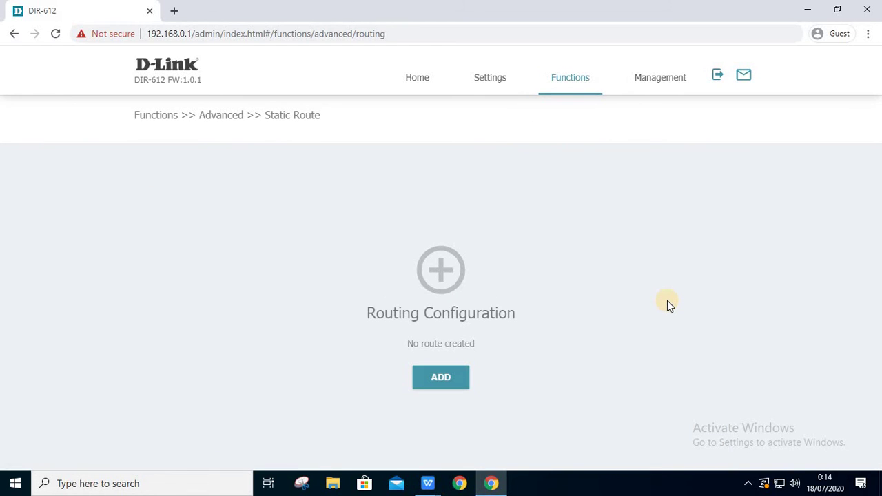
left_click(442, 373)
left_click(505, 156)
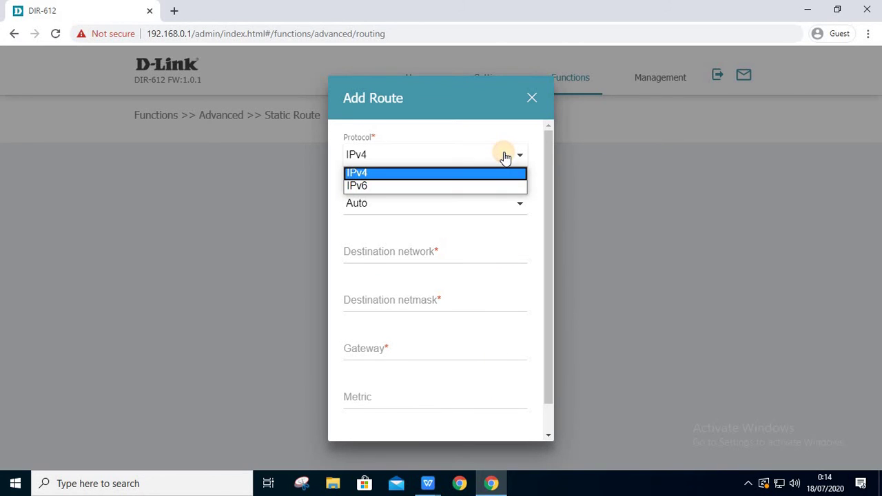
left_click(509, 201)
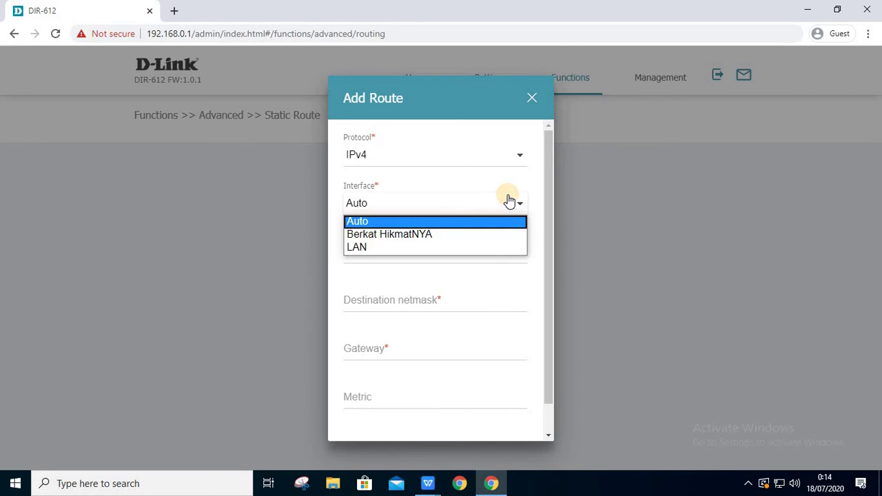
left_click_drag(545, 188, 536, 92)
left_click(532, 97)
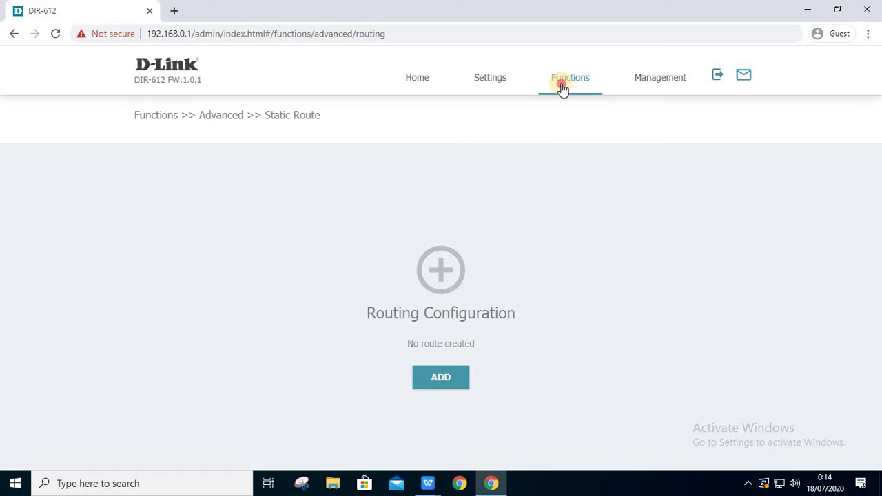
- Open Dynamic DNS and start a new DDNS entry, keeping DynDNS.com as service
left_click(562, 86)
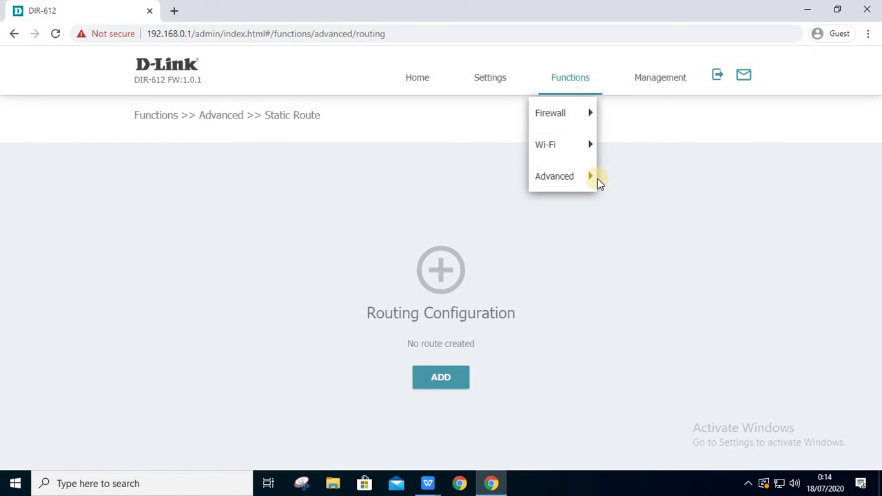
left_click(564, 177)
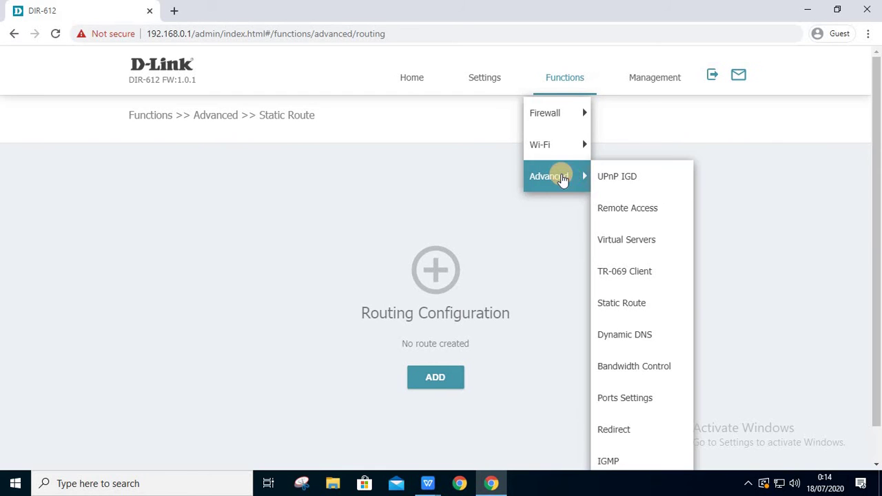
left_click(619, 338)
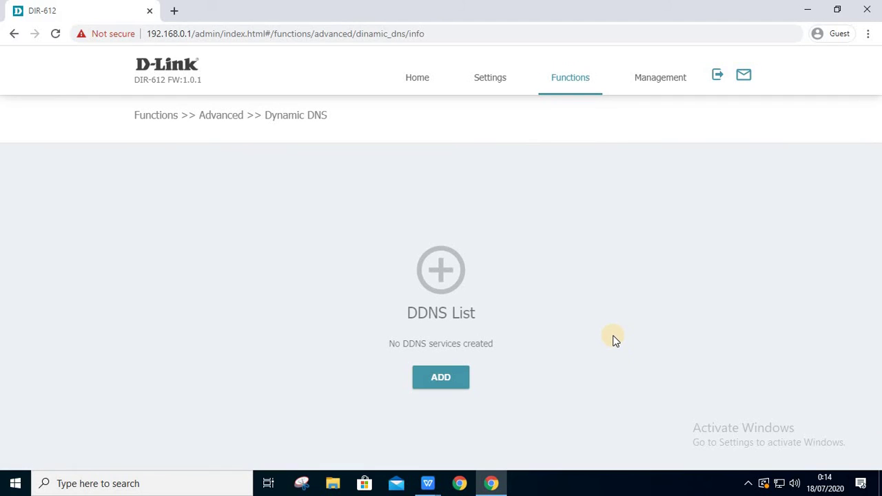
left_click(449, 380)
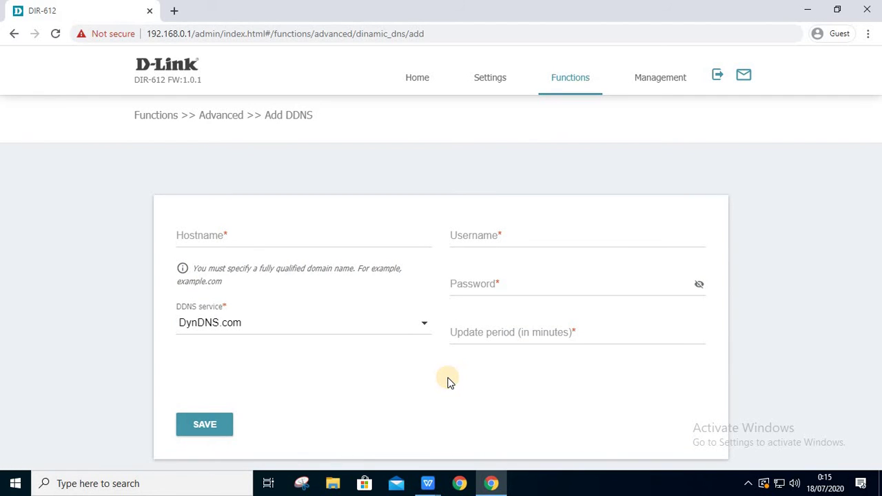
left_click(405, 324)
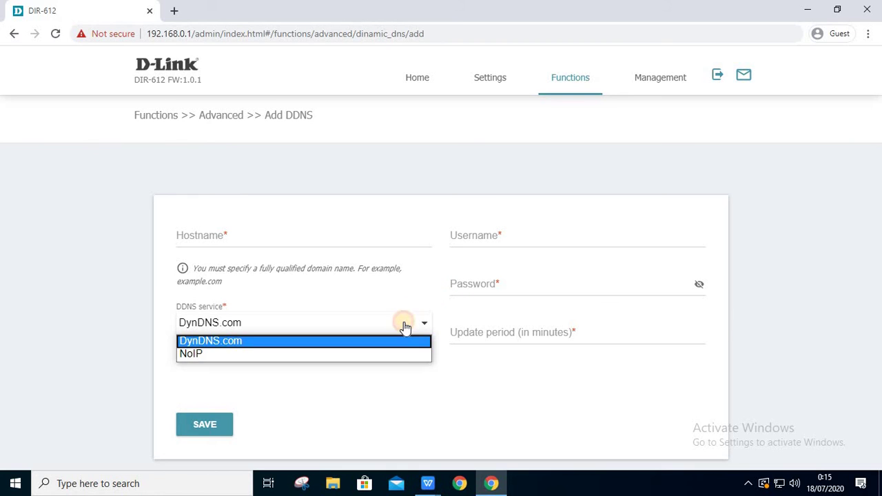
left_click(404, 392)
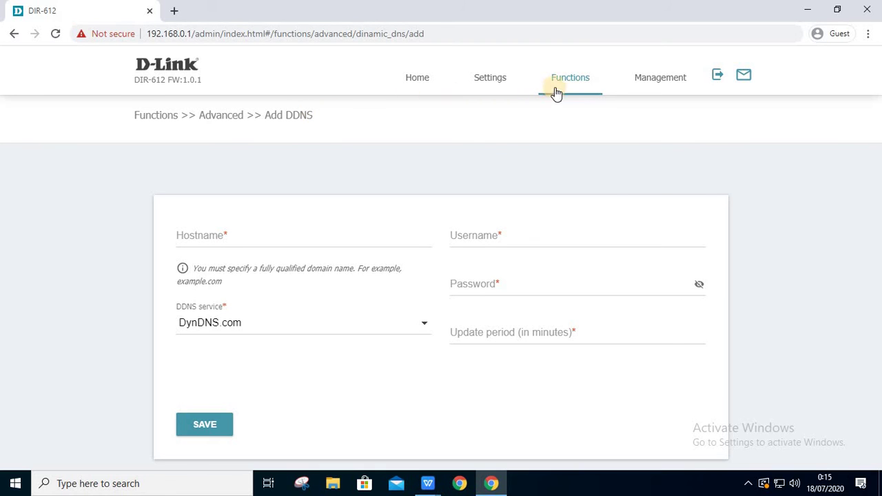
left_click(581, 84)
left_click(581, 174)
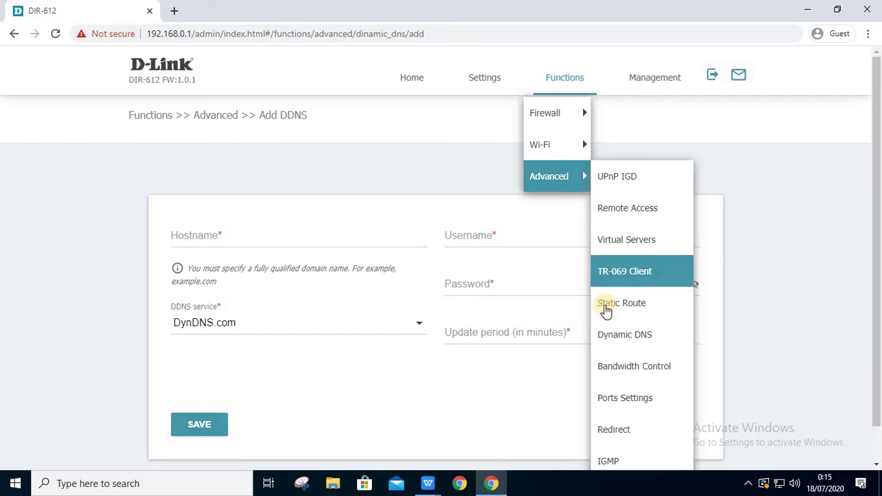
- Visit Bandwidth Control, then view Ports Settings showing LAN4 connected at 100M-Full
left_click(629, 362)
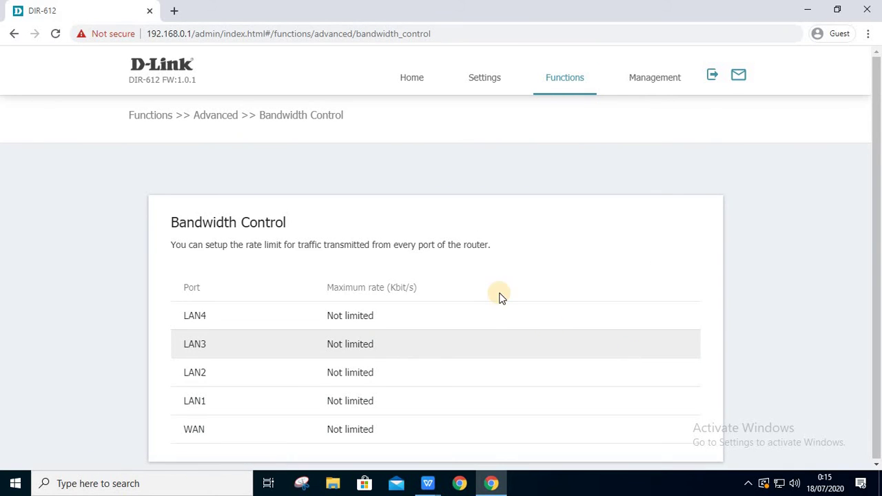
left_click(559, 77)
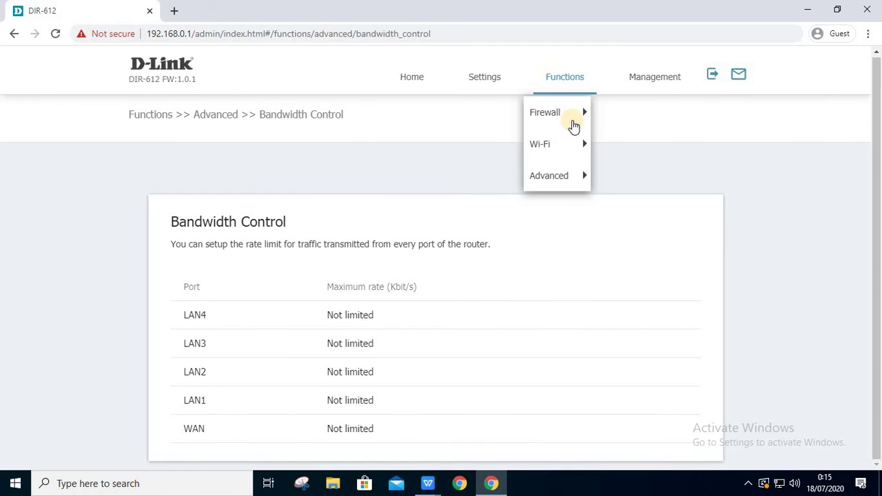
mouse_move(572, 174)
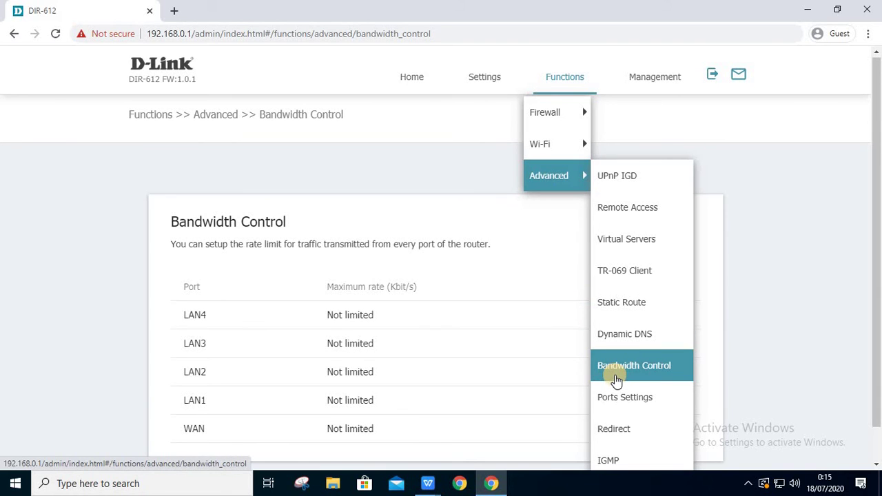
left_click(624, 404)
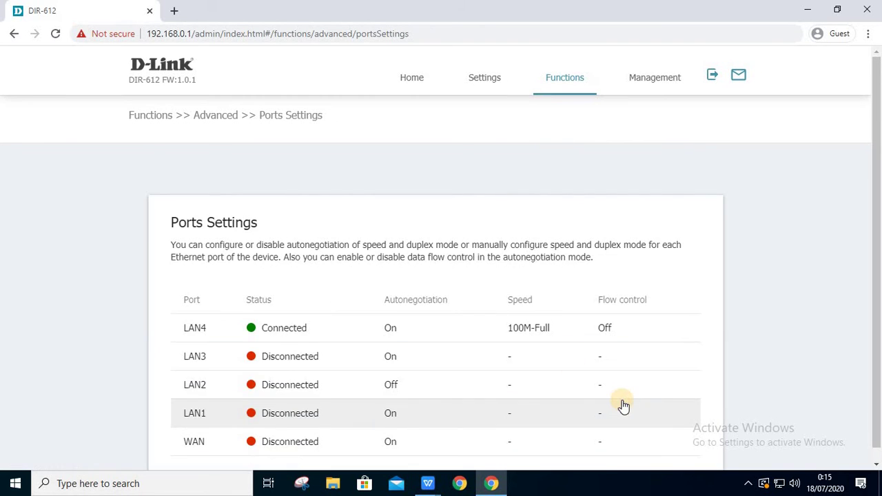
scroll(533, 333, "down", 1)
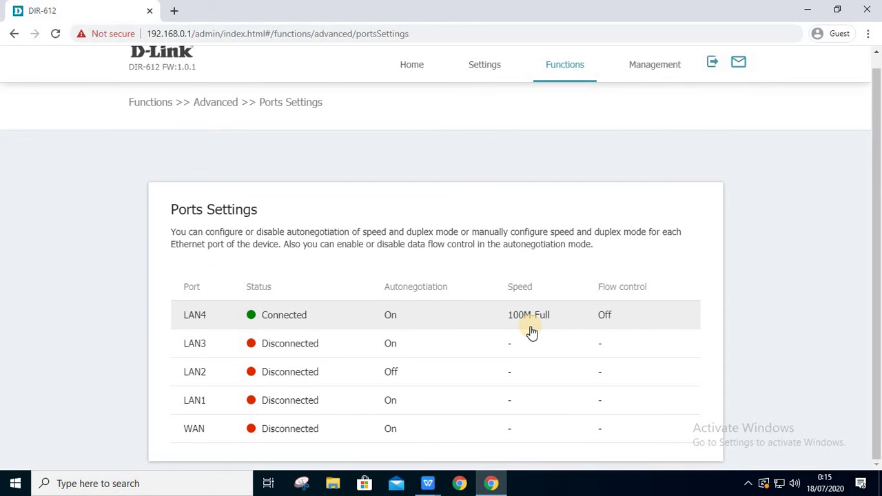
mouse_move(562, 73)
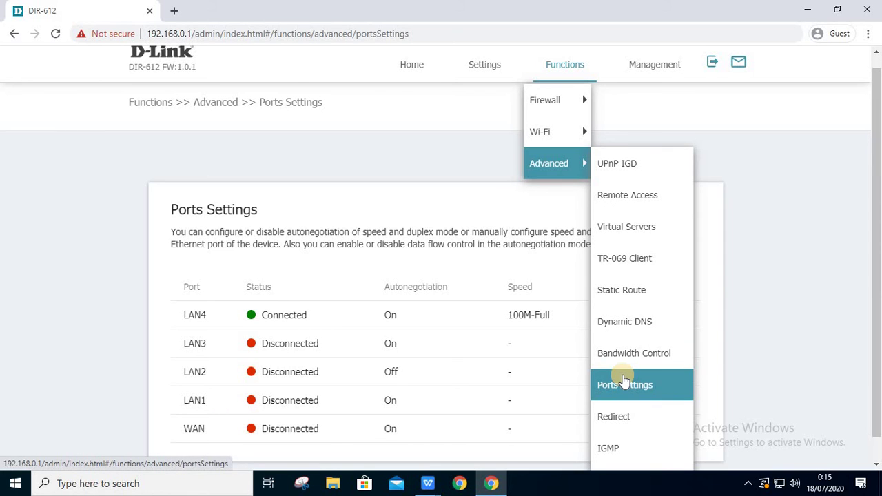
- On the Redirect page, try the physical-error and unconfigured-device redirect toggles
left_click(632, 417)
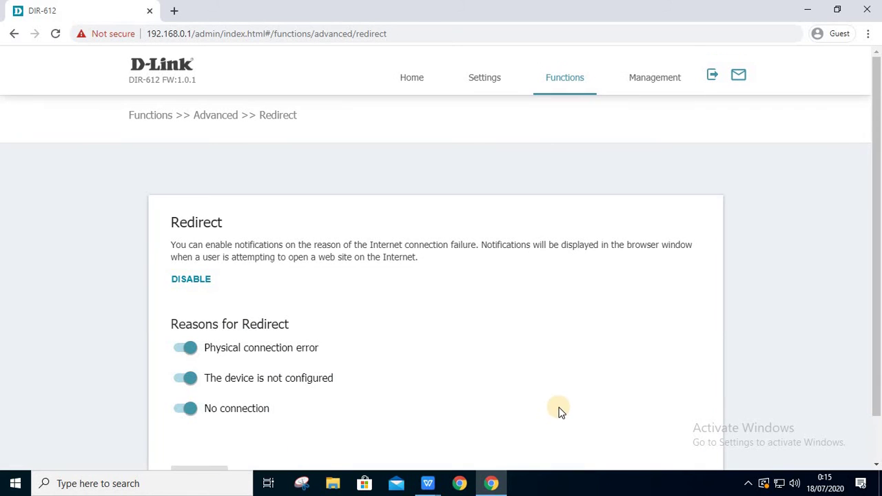
left_click(182, 350)
scroll(296, 374, "down", 1)
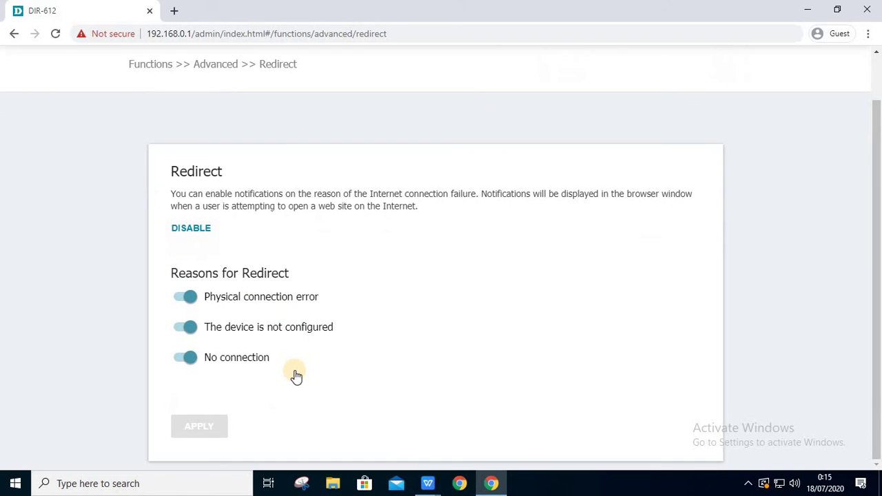
double_click(201, 328)
scroll(645, 313, "up", 1)
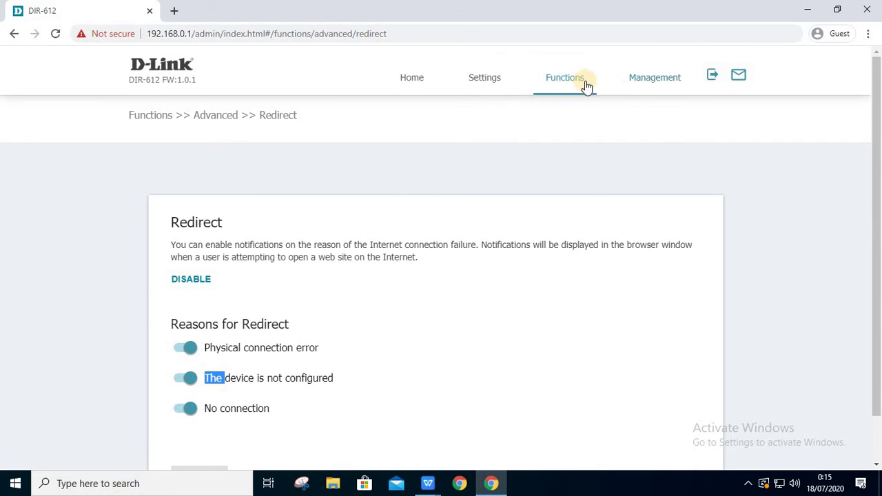
- Open IGMP settings and keep version IGMPv2 and the current interface
mouse_move(581, 83)
mouse_move(581, 174)
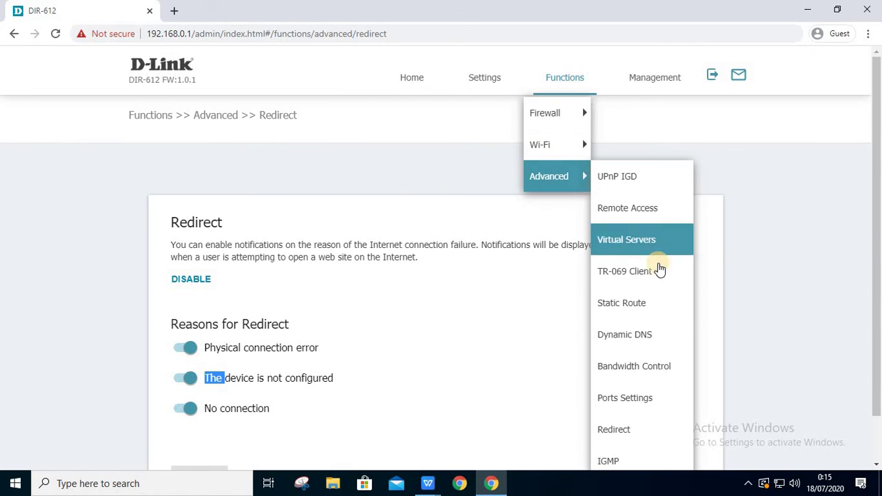
left_click(663, 469)
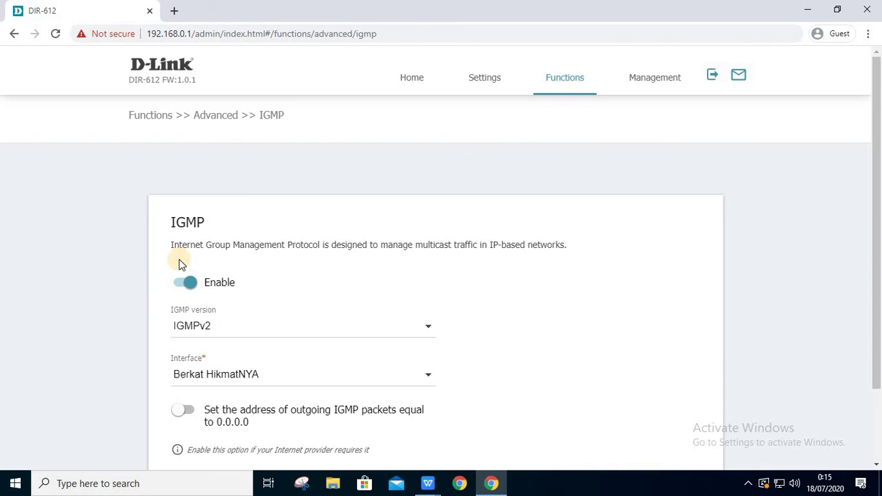
left_click(280, 338)
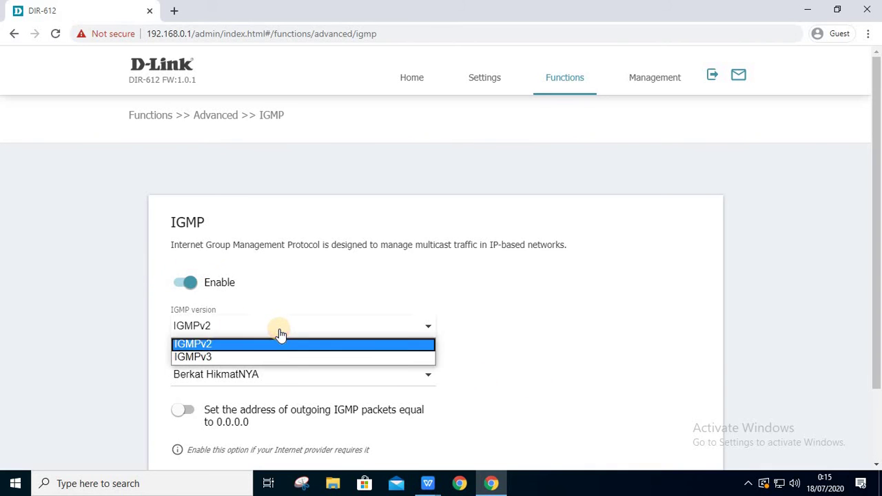
left_click(280, 336)
left_click(330, 373)
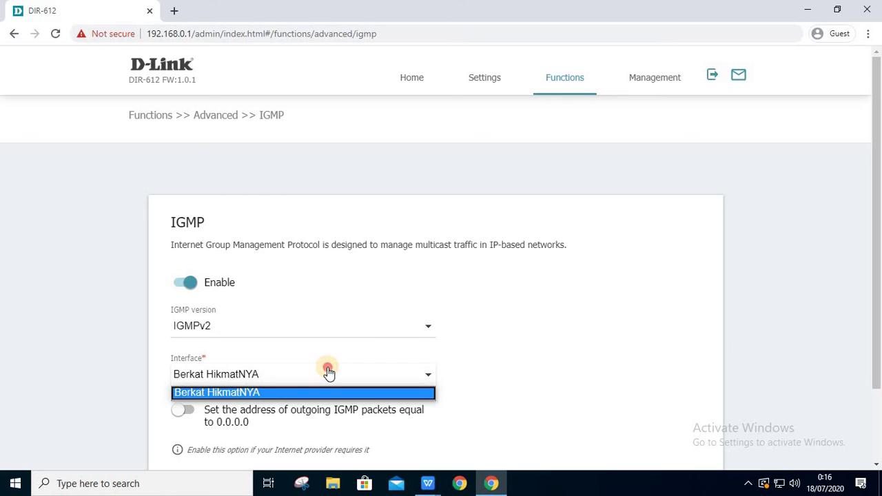
left_click(329, 373)
- Toggle the IGMP 0.0.0.0 source-address option on and back off, leaving it disabled
scroll(298, 368, "down", 2)
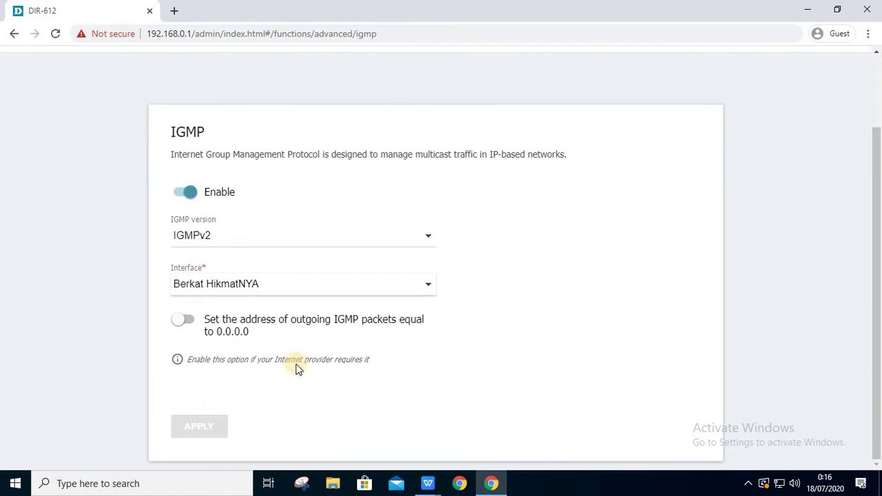
left_click(189, 320)
left_click(189, 320)
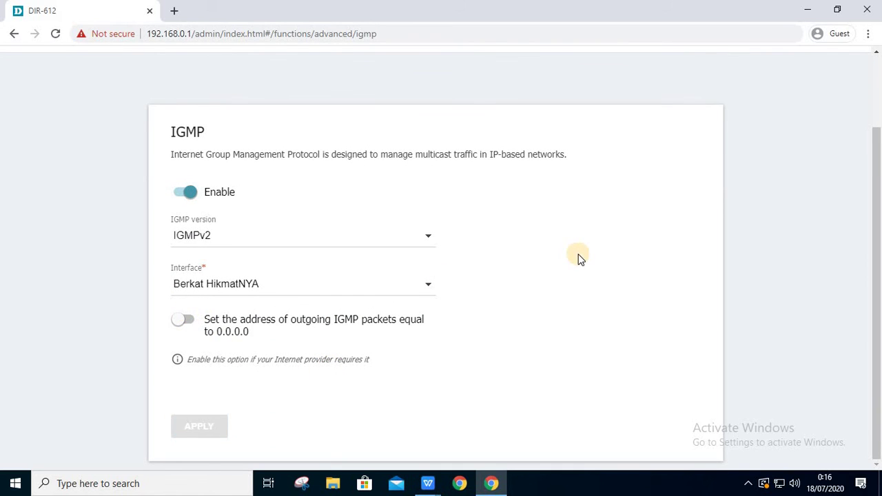
scroll(579, 259, "up", 2)
scroll(580, 259, "down", 2)
scroll(579, 259, "up", 2)
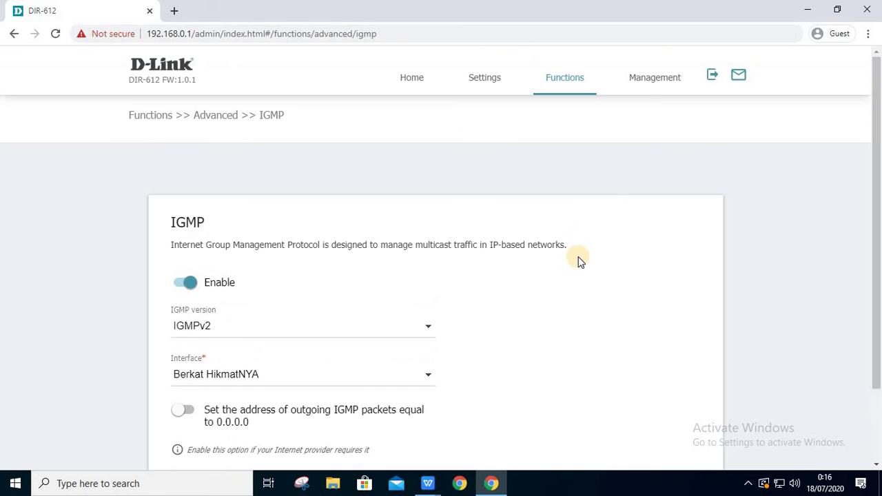
left_click(578, 83)
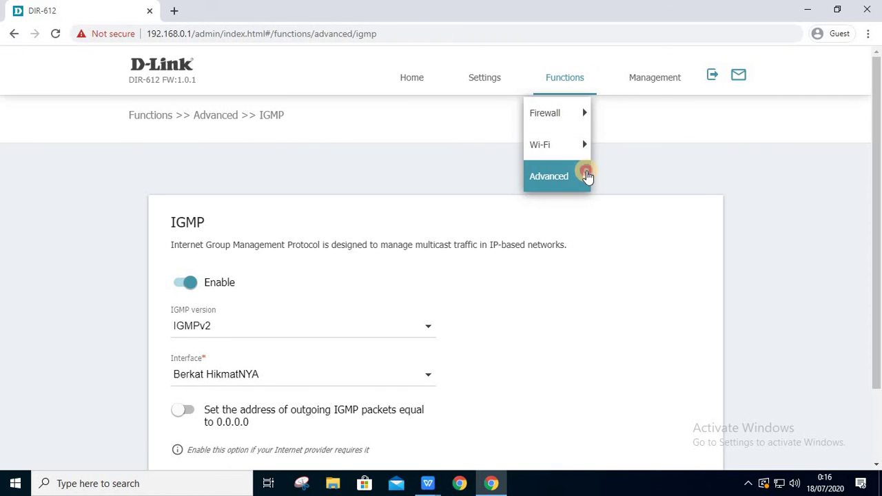
left_click(588, 177)
scroll(683, 317, "down", 2)
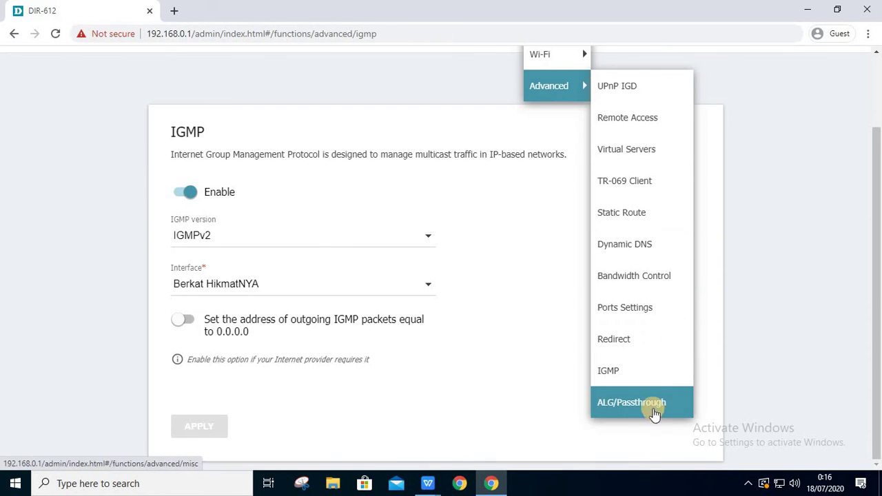
- Review ALG/Passthrough: PPPoE, IPsec, L2TP and PPTP passthrough all enabled
left_click(641, 405)
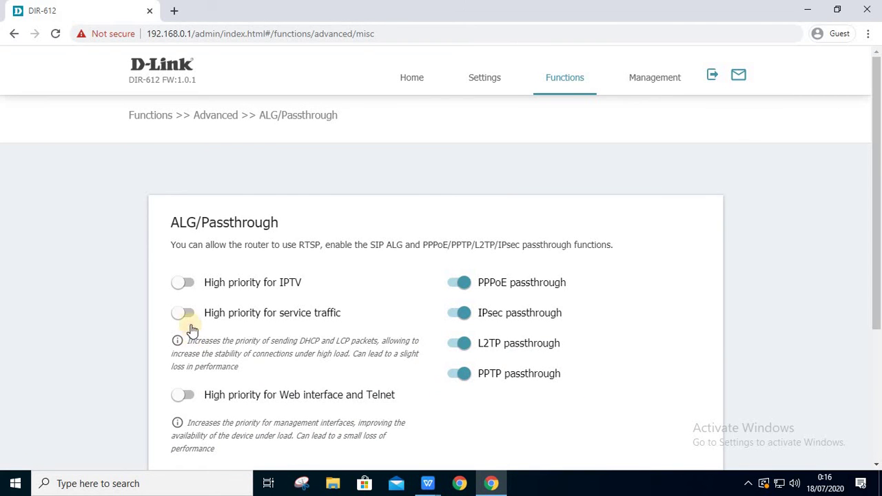
scroll(219, 358, "down", 1)
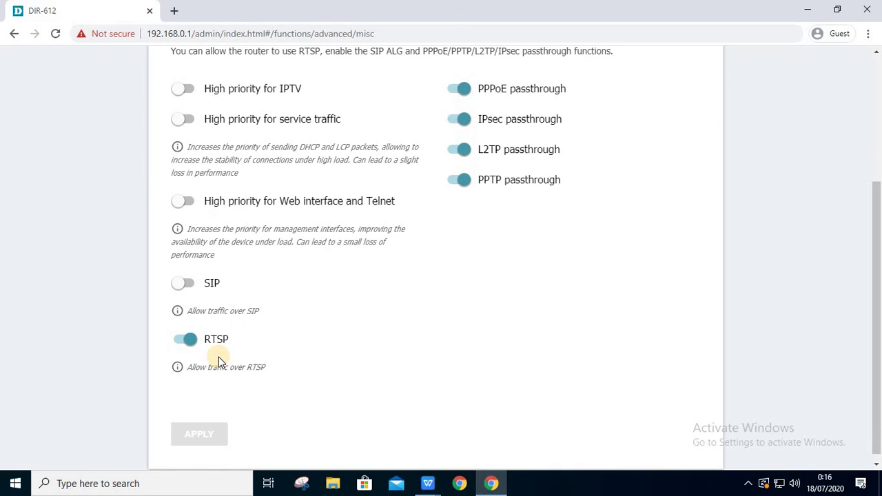
scroll(219, 357, "up", 3)
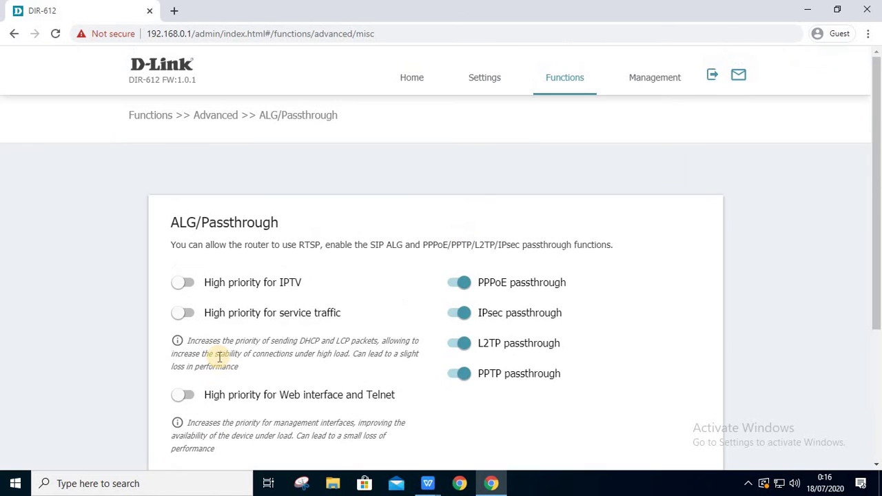
left_click(558, 74)
left_click(571, 177)
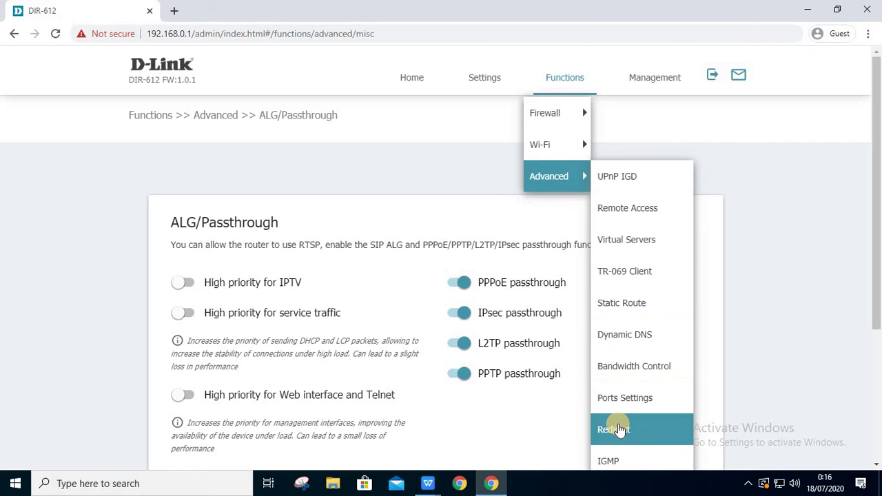
scroll(621, 429, "down", 1)
scroll(620, 429, "down", 2)
scroll(626, 291, "up", 3)
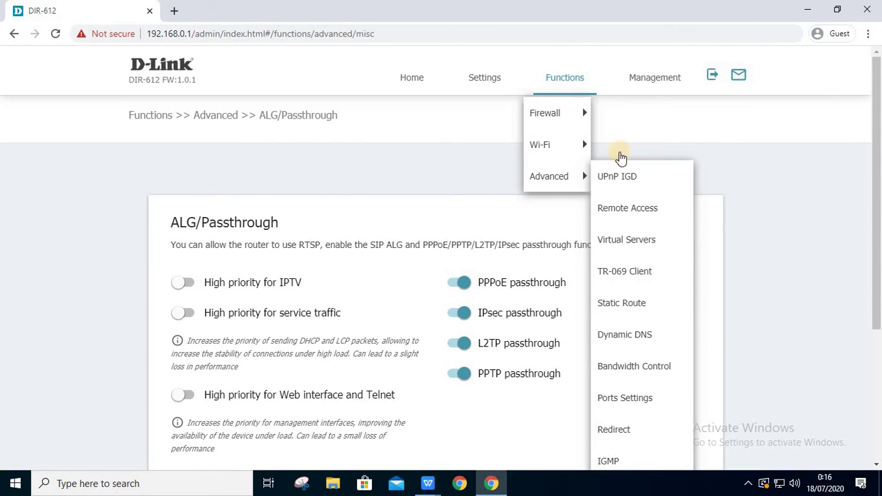
left_click(659, 80)
- Set the System Time zone to GMT+07:00 Bangkok, Hanoi, Jakarta, with NTP server pool.ntp.org
left_click(659, 109)
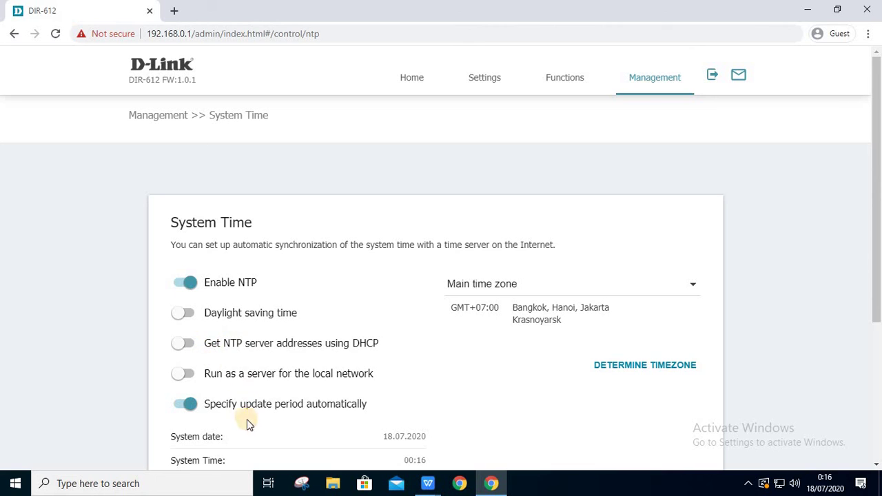
scroll(314, 407, "down", 3)
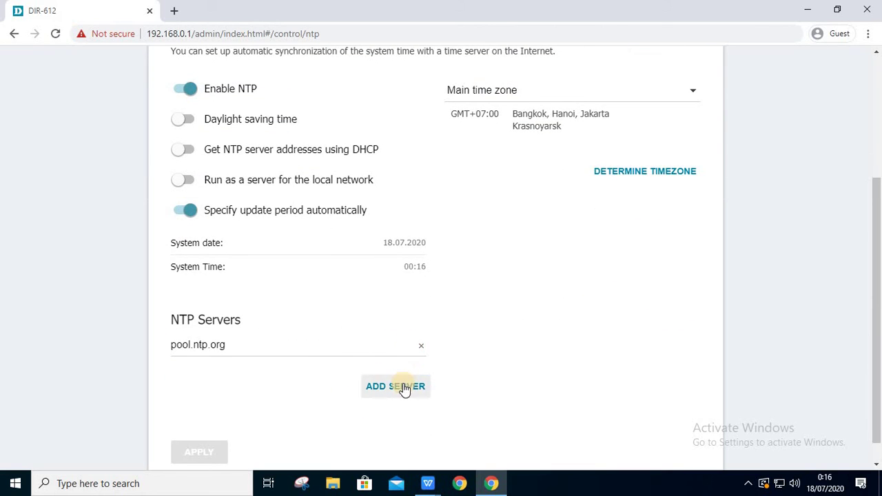
left_click(578, 92)
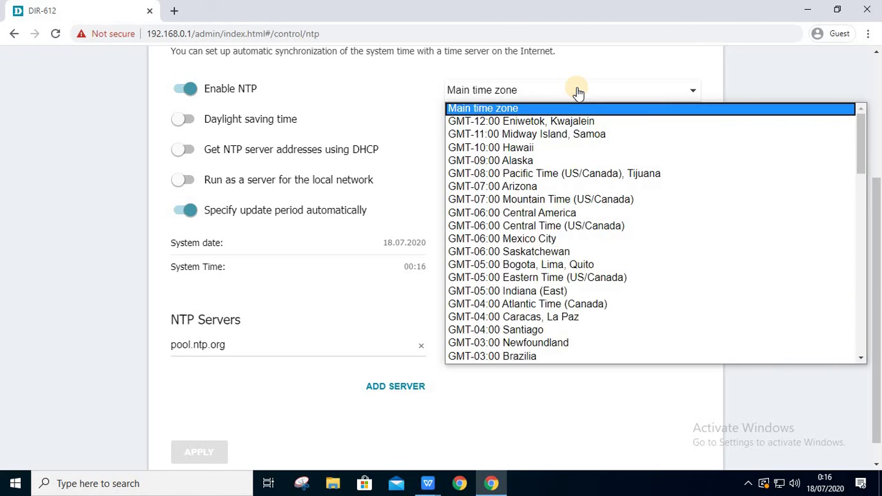
scroll(516, 283, "down", 7)
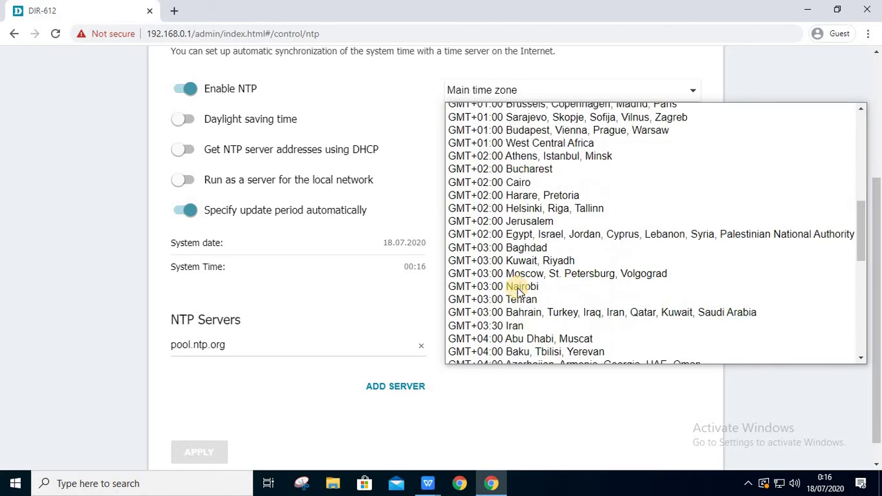
scroll(524, 344, "down", 3)
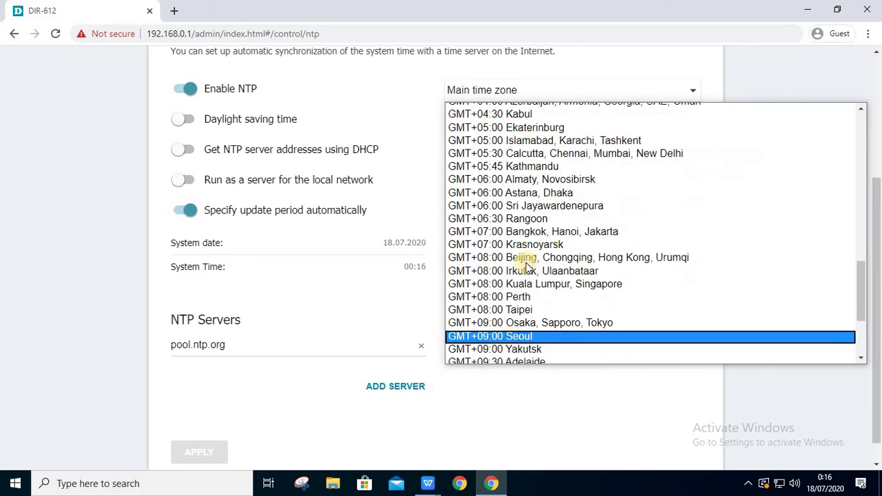
left_click(543, 232)
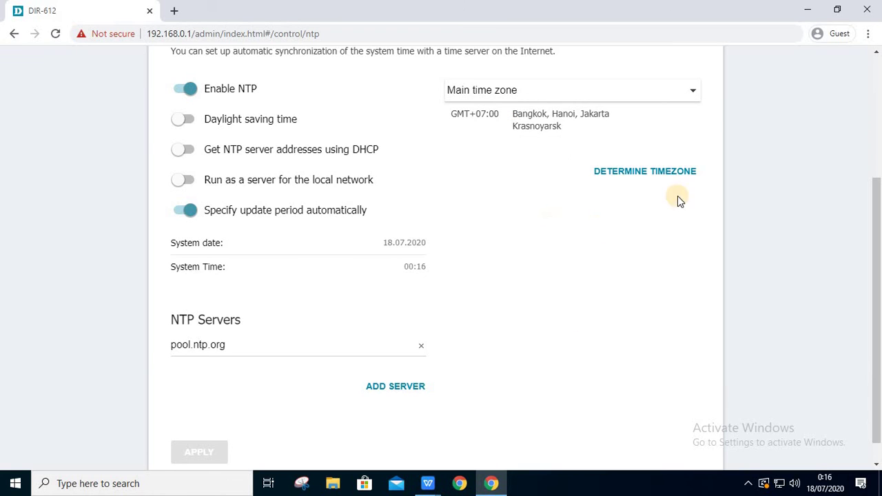
scroll(601, 191, "down", 1)
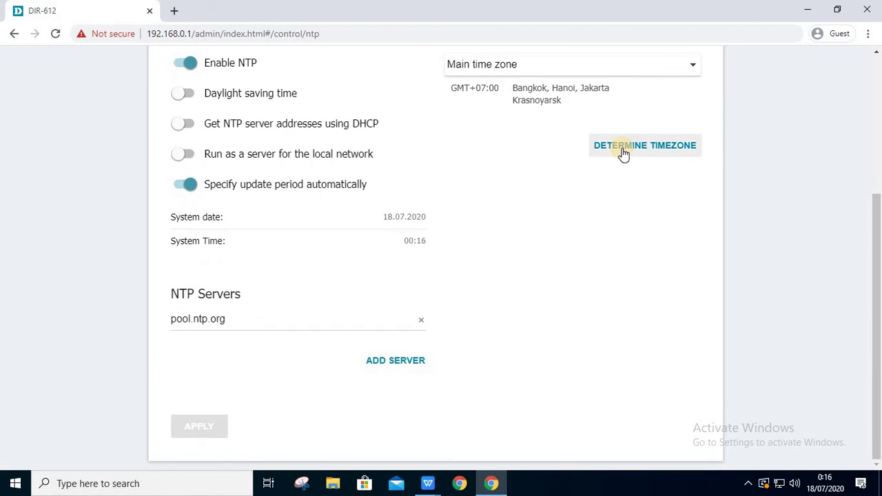
scroll(622, 153, "up", 3)
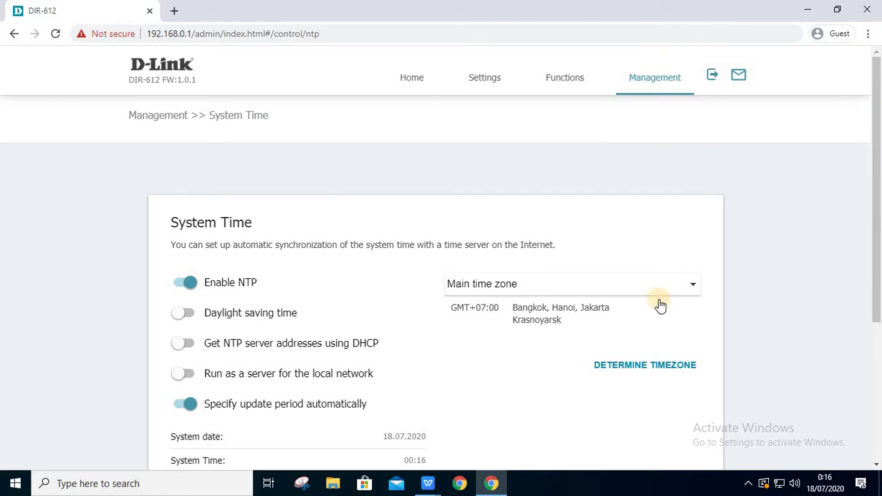
left_click(658, 86)
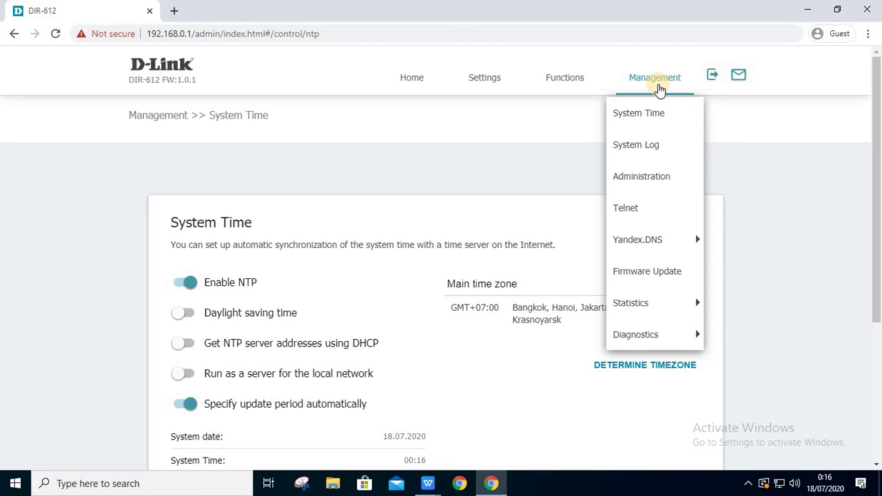
- Check System Log settings: logging enabled, type Local, level Informational messages
left_click(655, 144)
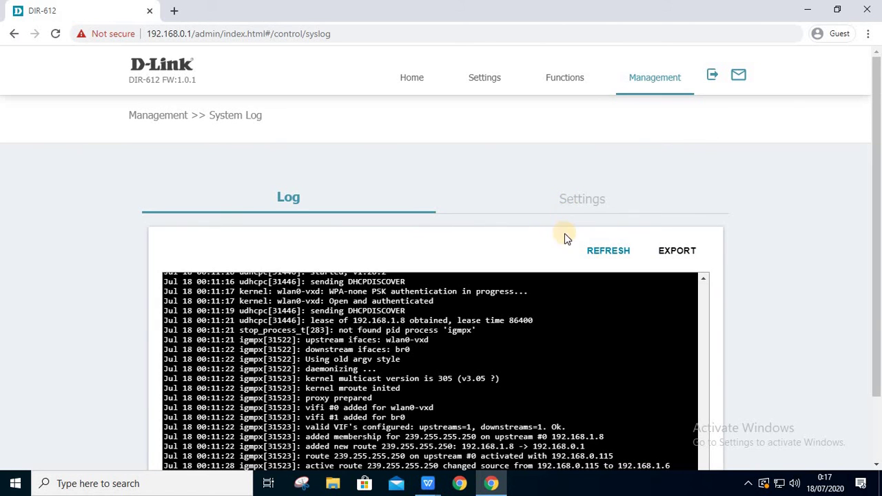
scroll(564, 238, "down", 1)
left_click(596, 119)
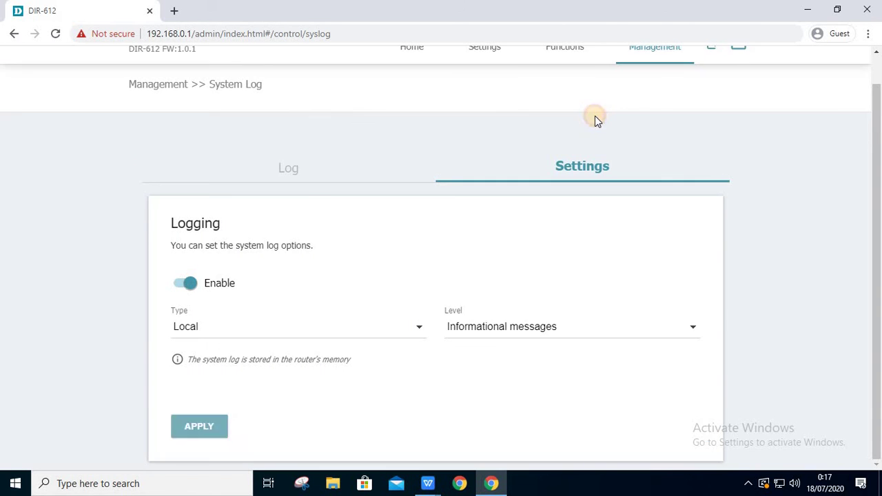
left_click(417, 329)
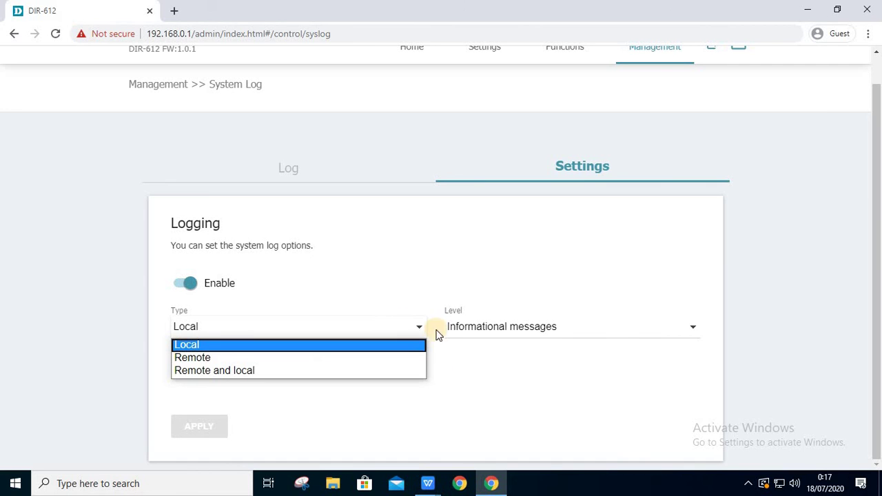
left_click(627, 329)
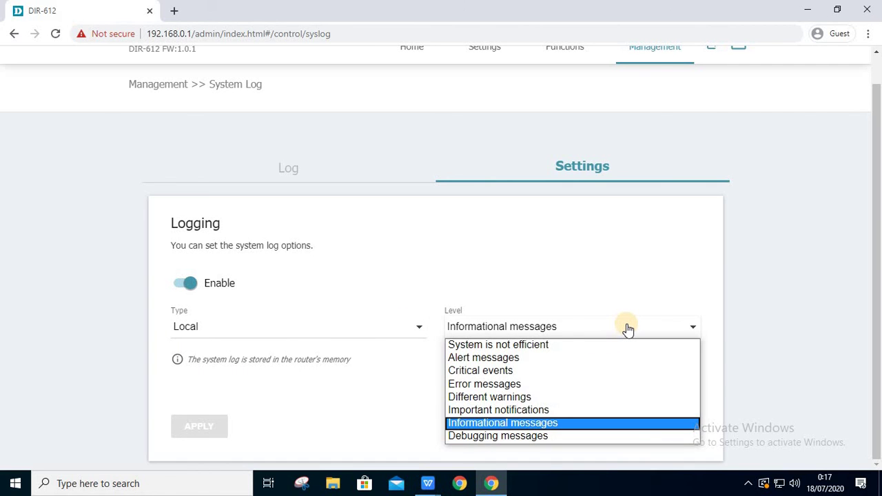
left_click(620, 318)
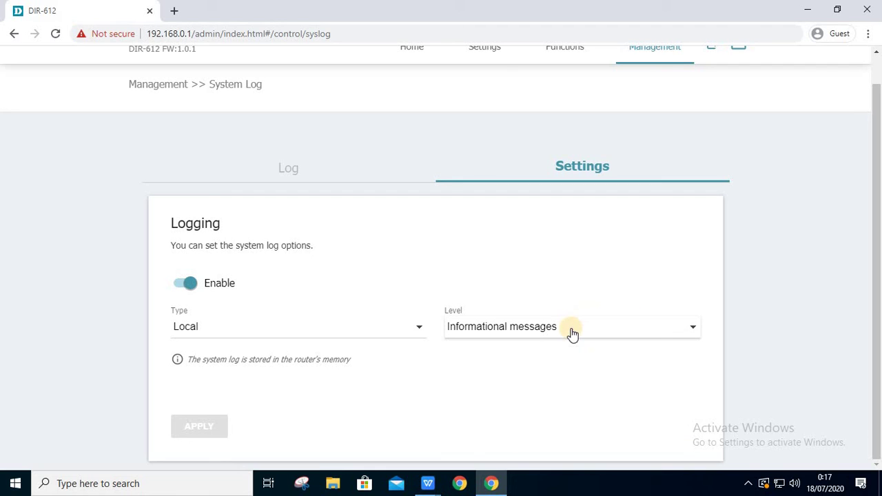
scroll(692, 155, "up", 1)
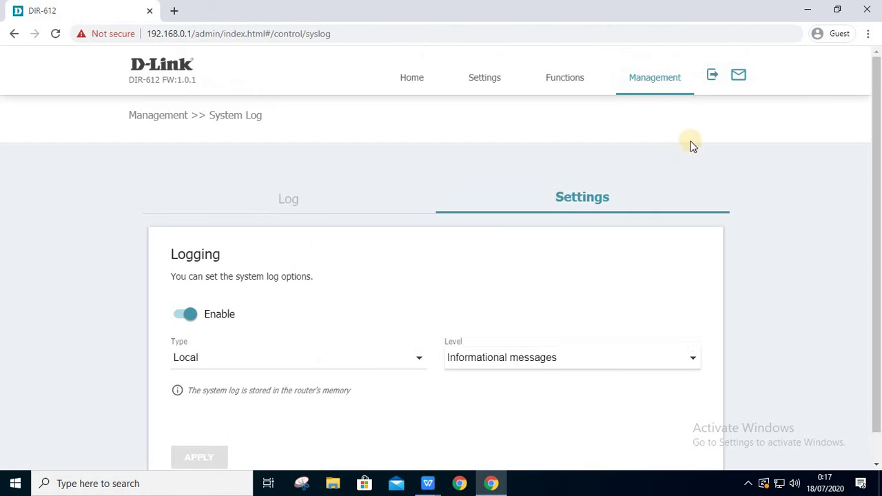
left_click(673, 82)
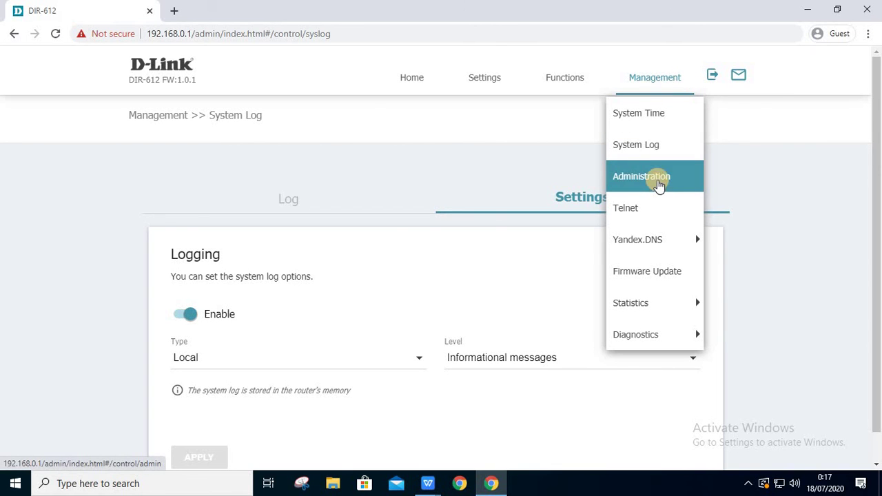
- Look over the Administration page
left_click(659, 181)
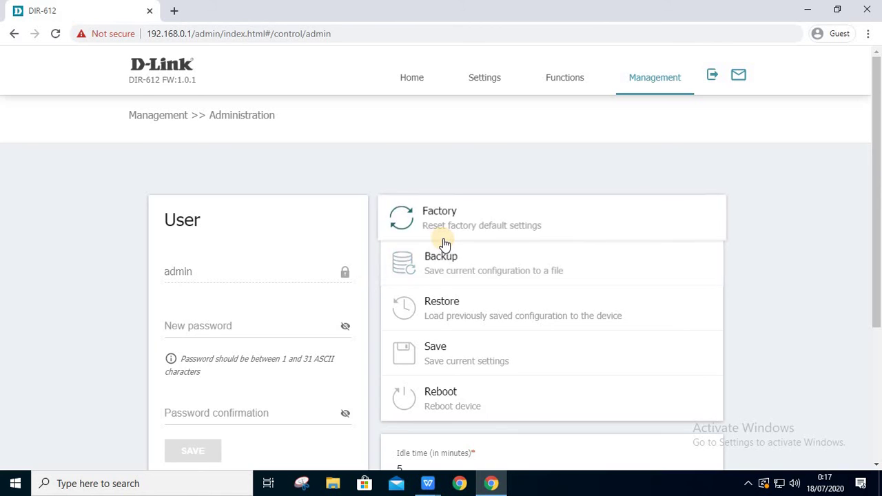
scroll(444, 244, "down", 3)
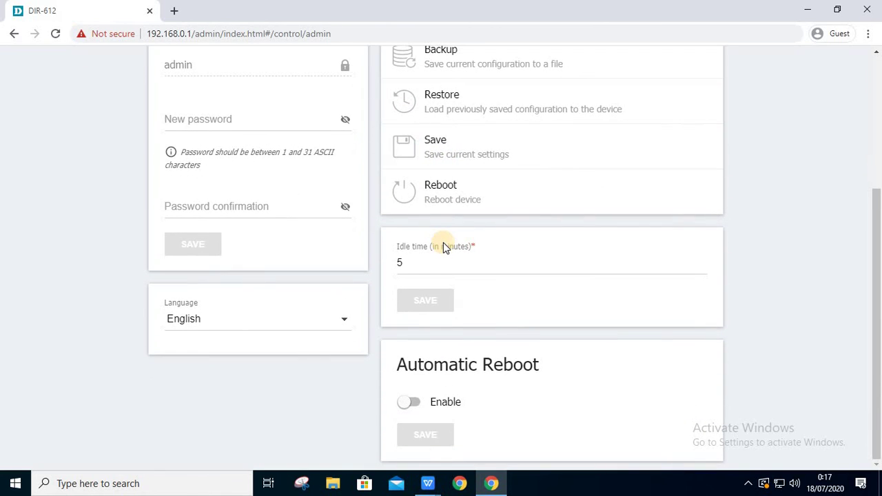
scroll(444, 247, "up", 3)
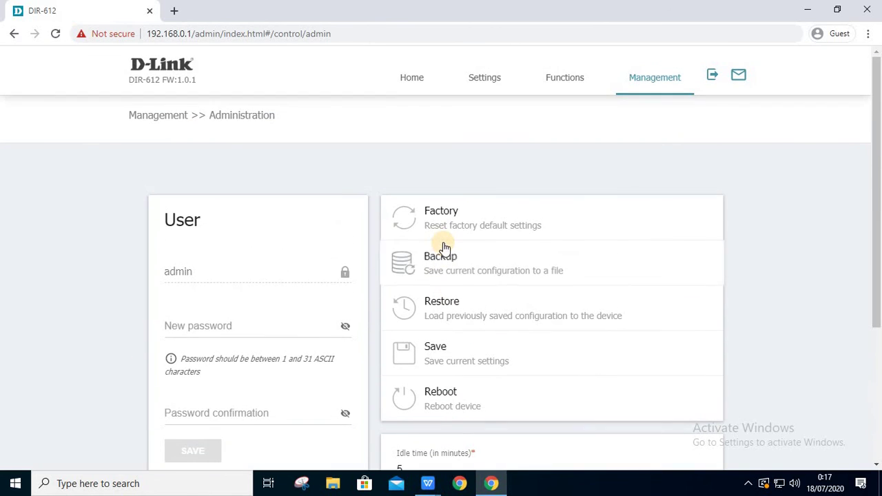
- Toggle Telnet on and back off, leaving it disabled on port 23
left_click(647, 80)
left_click(679, 199)
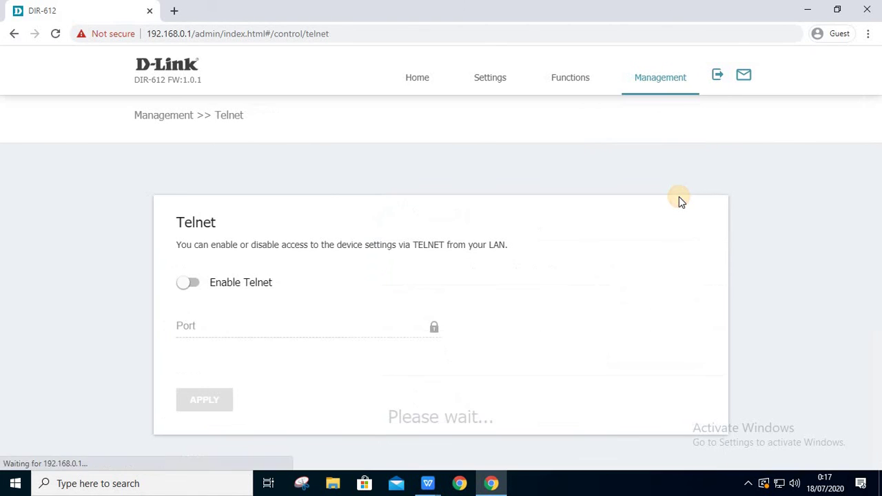
left_click(187, 283)
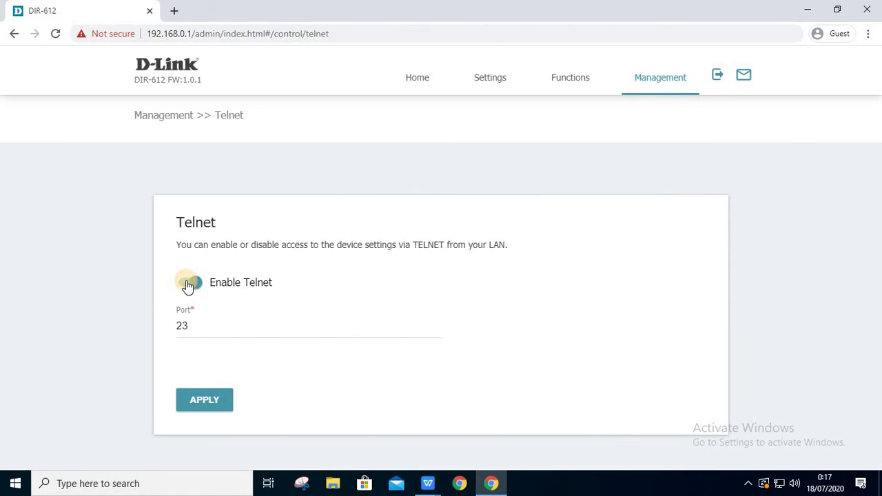
left_click(187, 284)
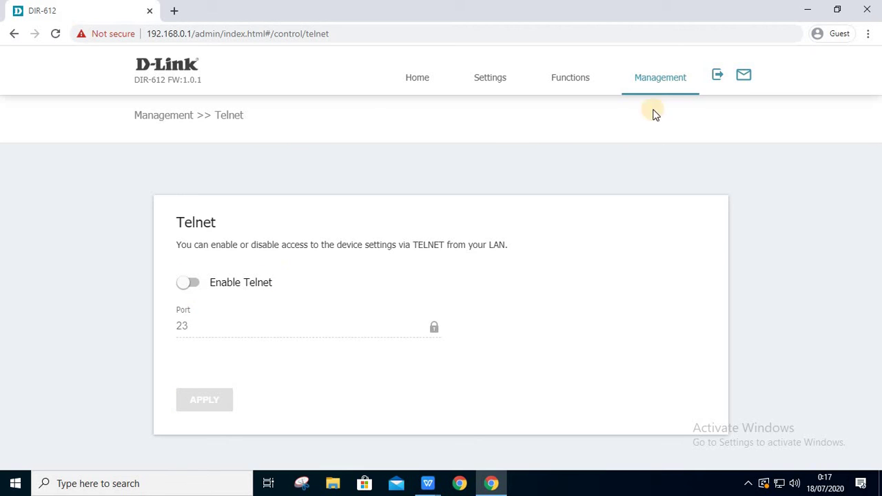
left_click(655, 81)
- Enable Yandex.DNS to reveal its Safe default mode, then disable it again
mouse_move(657, 234)
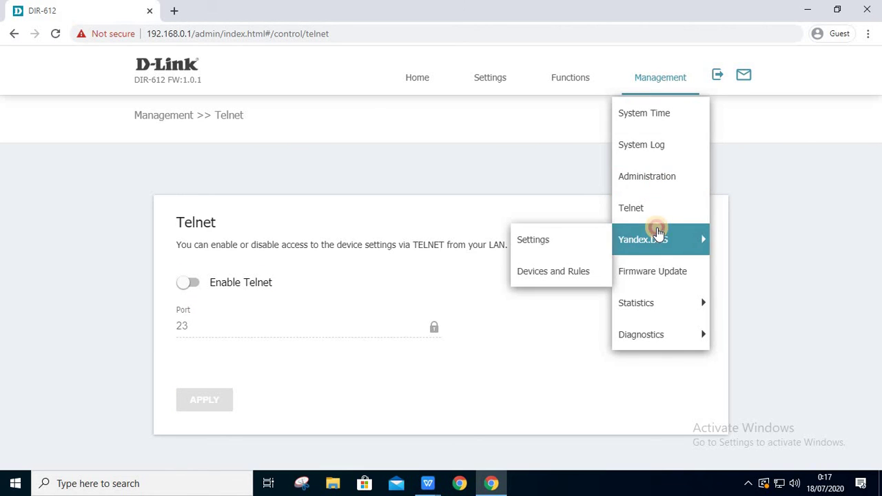
left_click(585, 234)
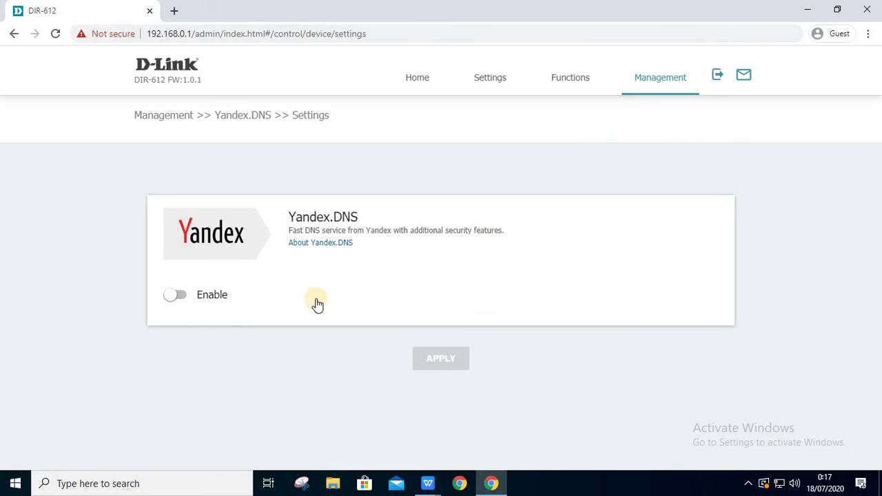
left_click(173, 296)
scroll(232, 298, "down", 3)
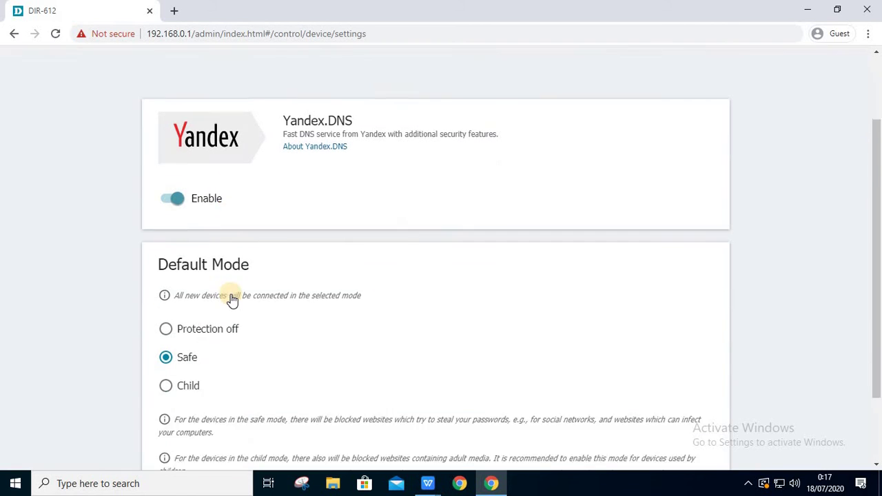
scroll(232, 298, "up", 3)
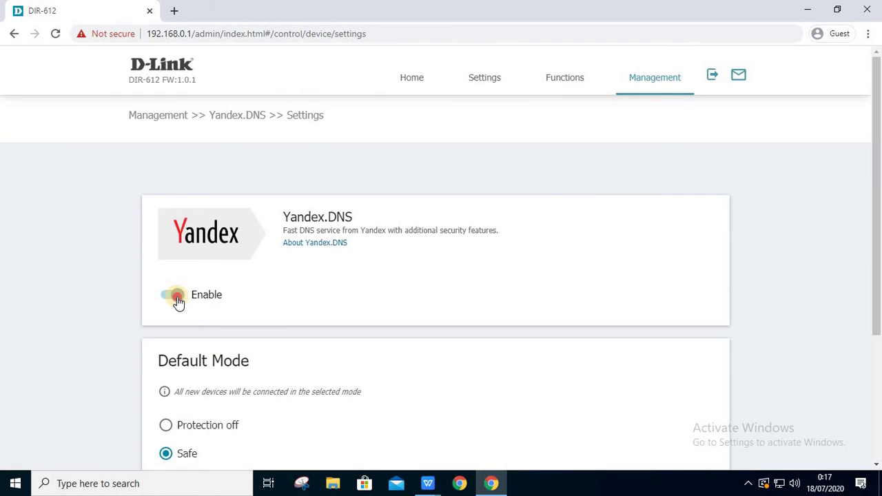
left_click(177, 300)
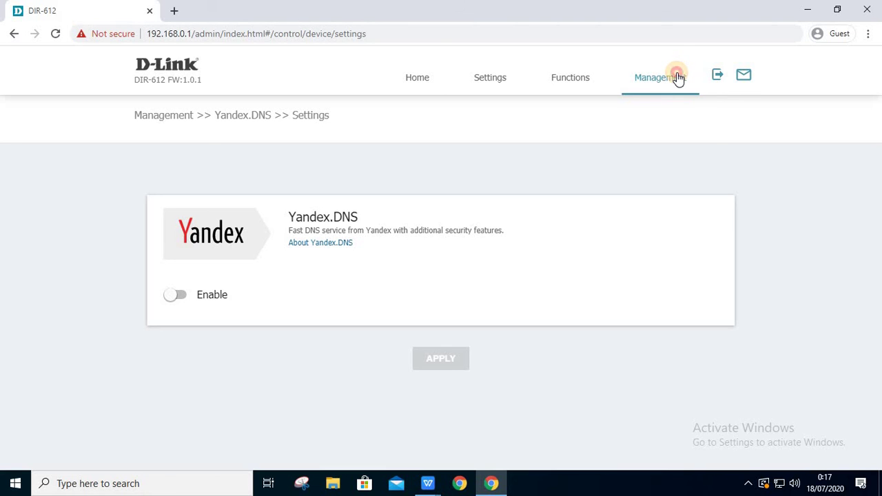
- Go to the Firmware Update page and dismiss the file chooser without choosing firmware
left_click(678, 77)
left_click(640, 271)
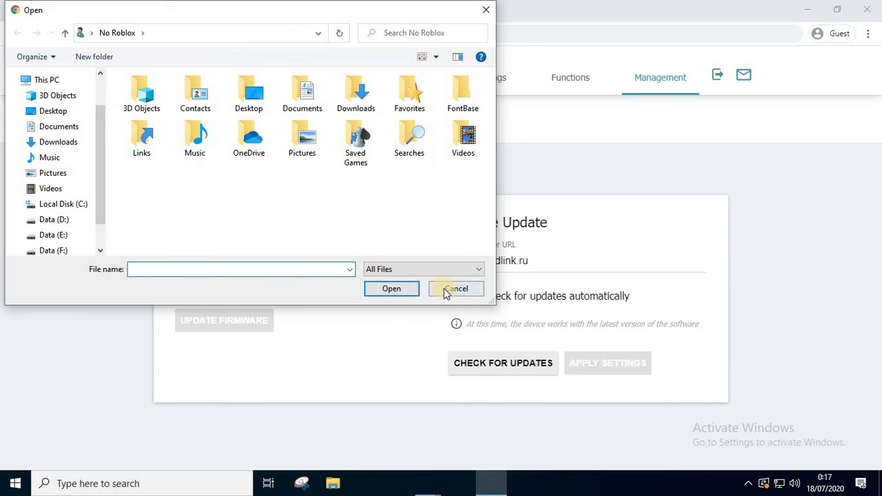
left_click(447, 291)
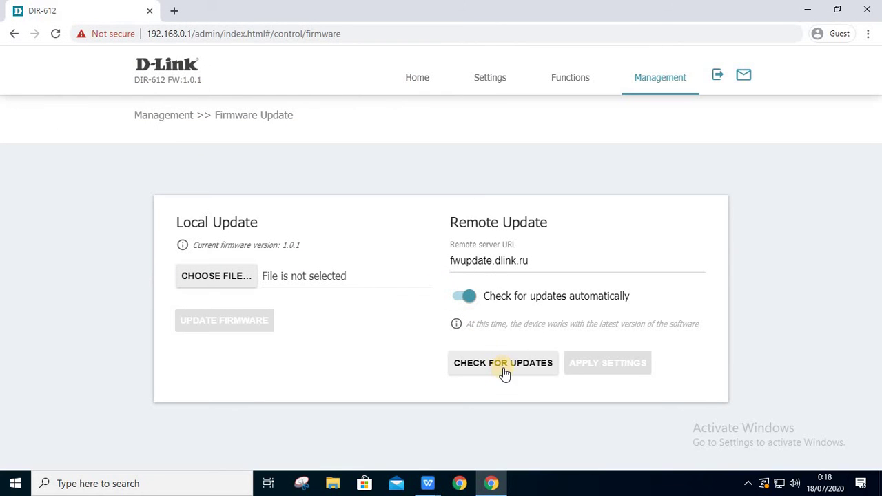
- Turn 'Check for updates automatically' off and back on, leaving it enabled
left_click(519, 298)
left_click(519, 298)
left_click(650, 82)
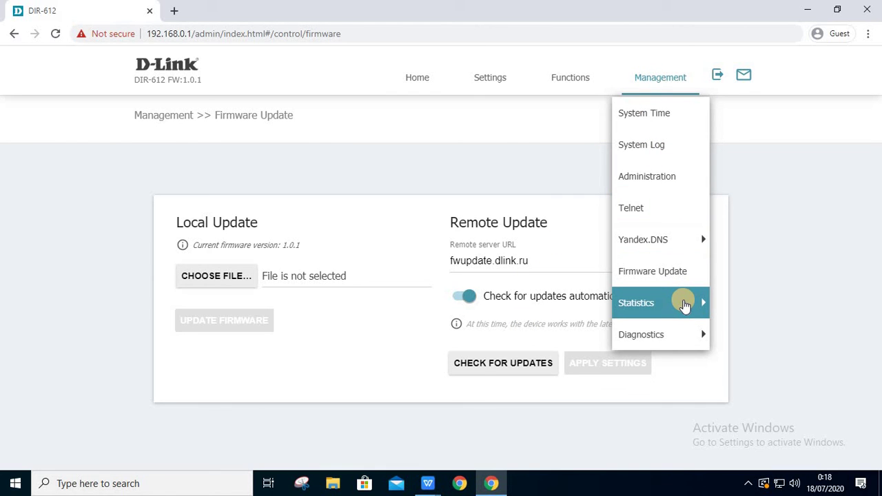
- View the Network Statistics page, then the Port Statistics page
mouse_move(692, 305)
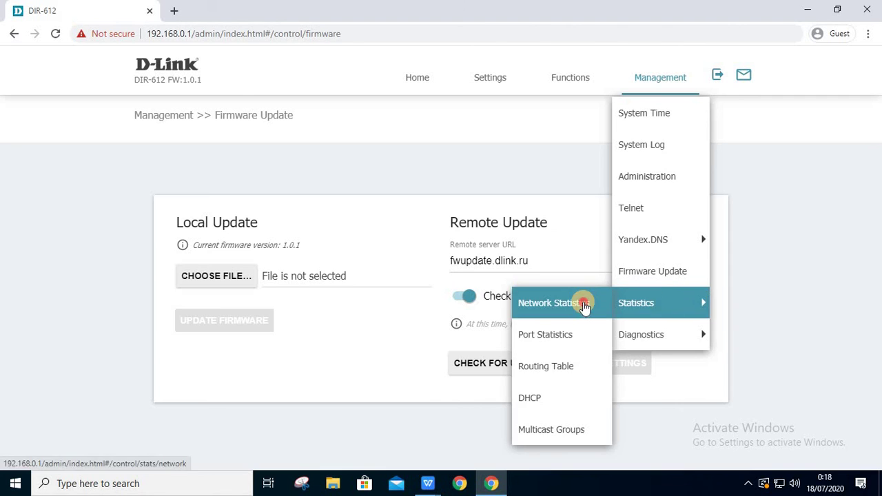
left_click(556, 303)
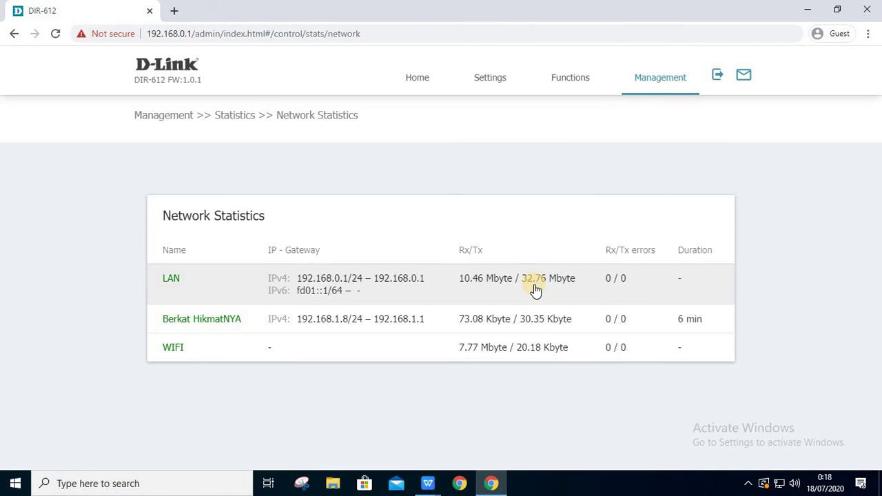
left_click(666, 83)
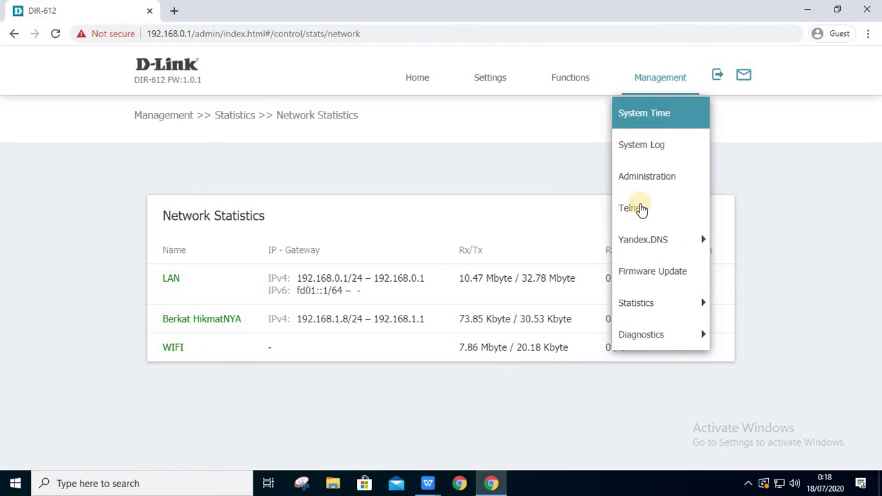
mouse_move(712, 302)
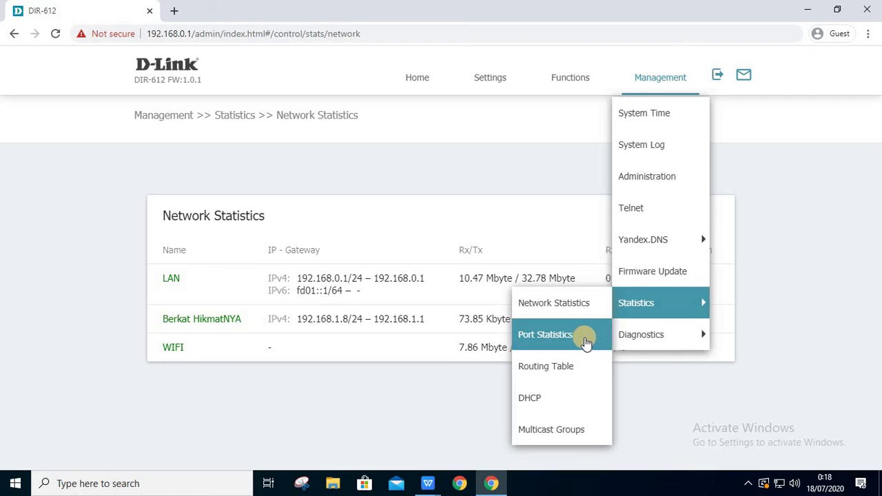
left_click(583, 336)
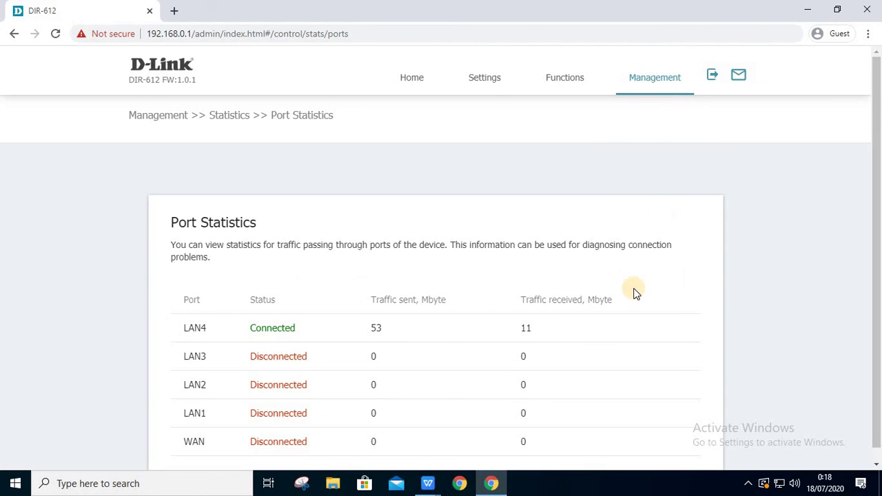
scroll(632, 283, "down", 1)
scroll(717, 209, "up", 1)
- View the Routing Table statistics page
left_click(675, 82)
mouse_move(680, 301)
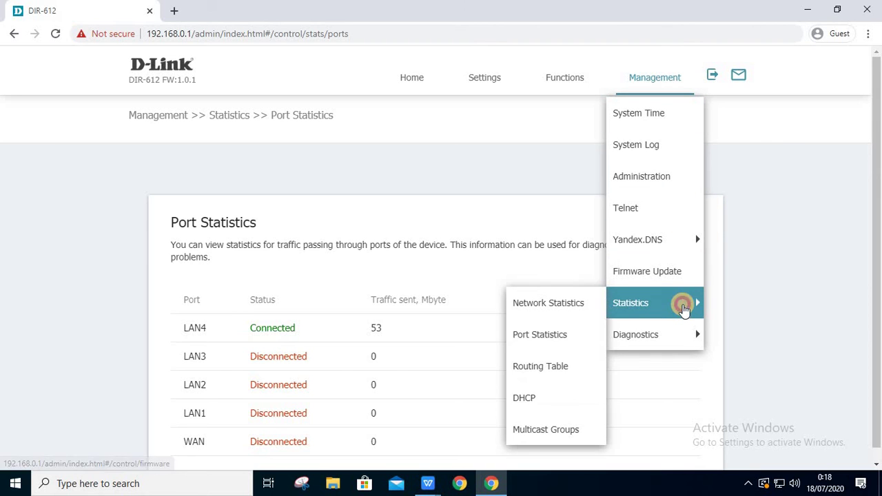
left_click(566, 367)
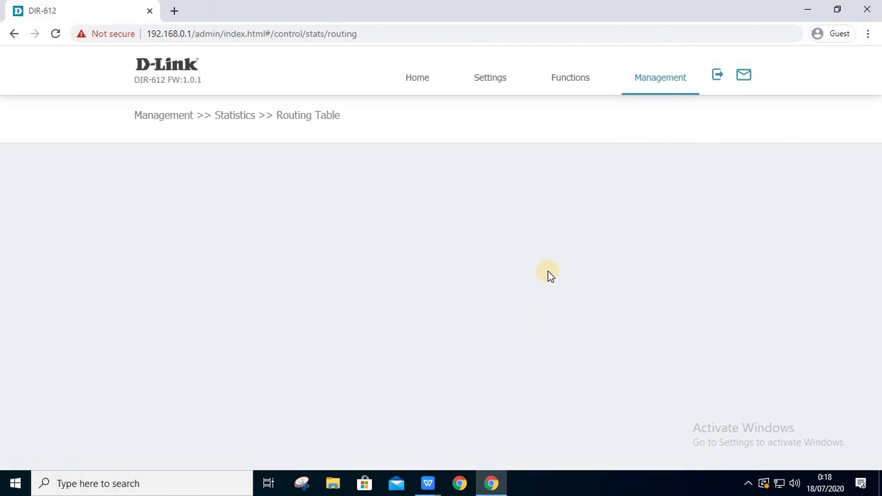
scroll(561, 258, "down", 2)
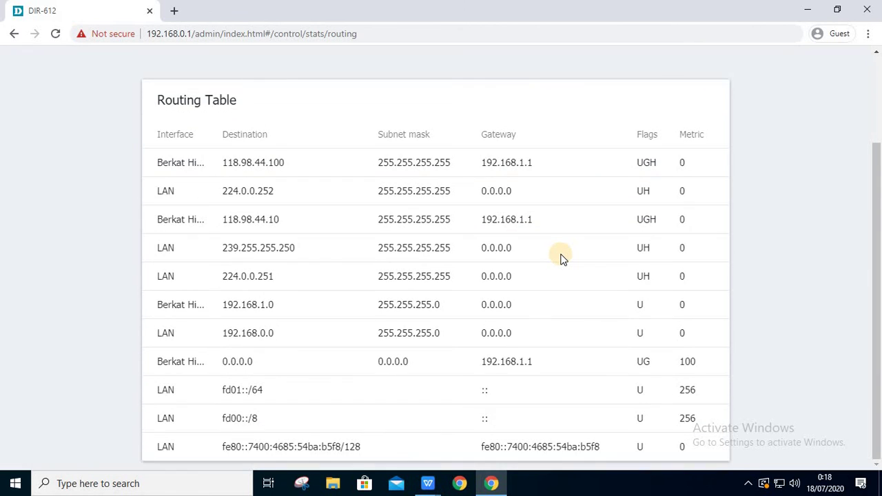
scroll(561, 259, "up", 2)
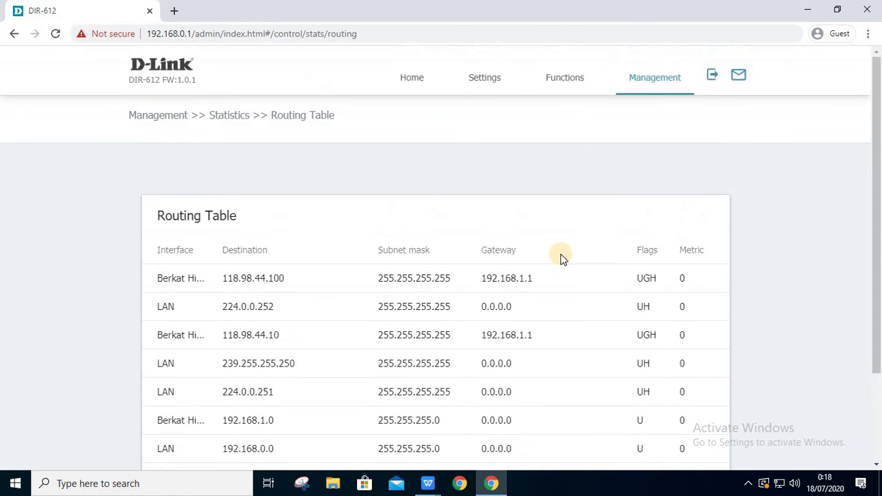
- View the DHCP statistics page, then the Multicast Groups page
left_click(660, 83)
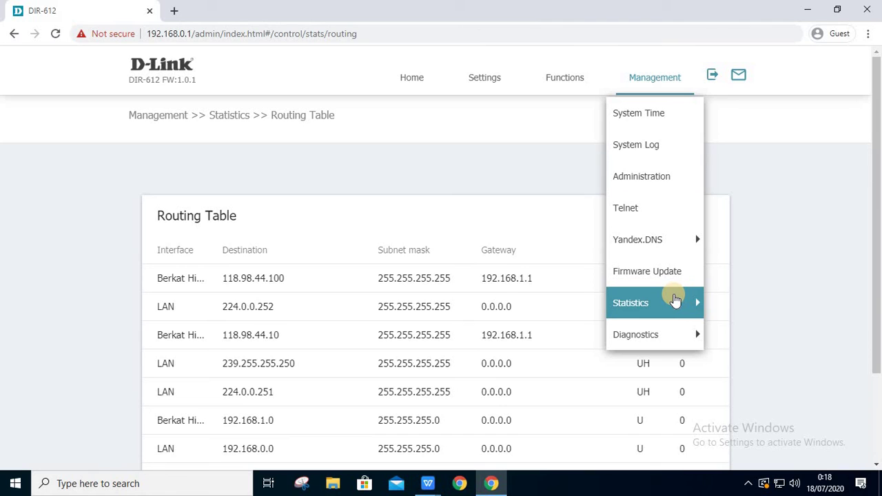
left_click(674, 298)
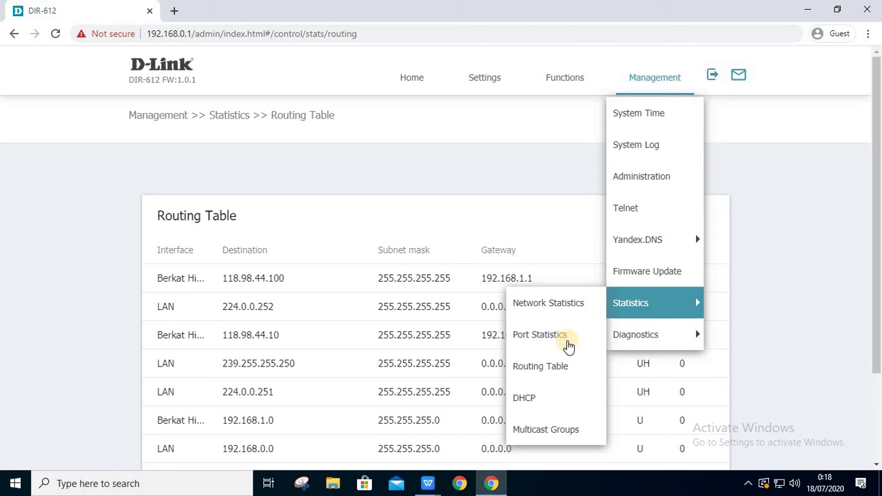
left_click(560, 399)
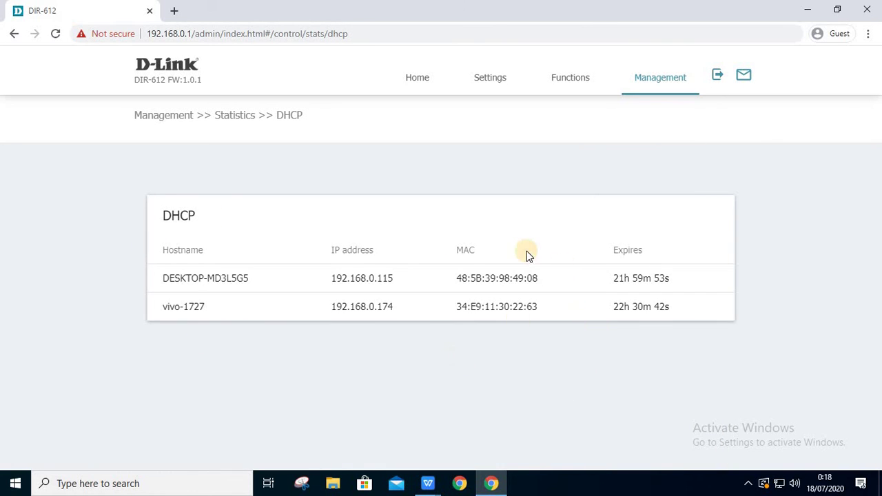
left_click(644, 81)
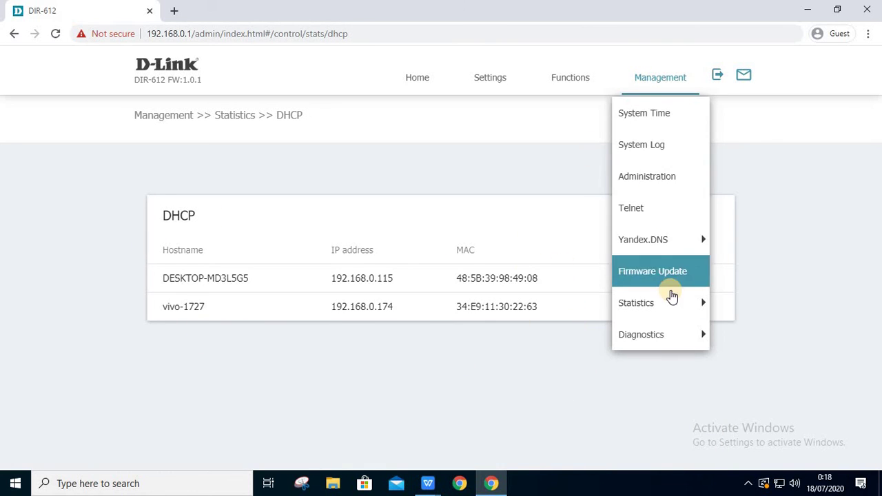
mouse_move(672, 303)
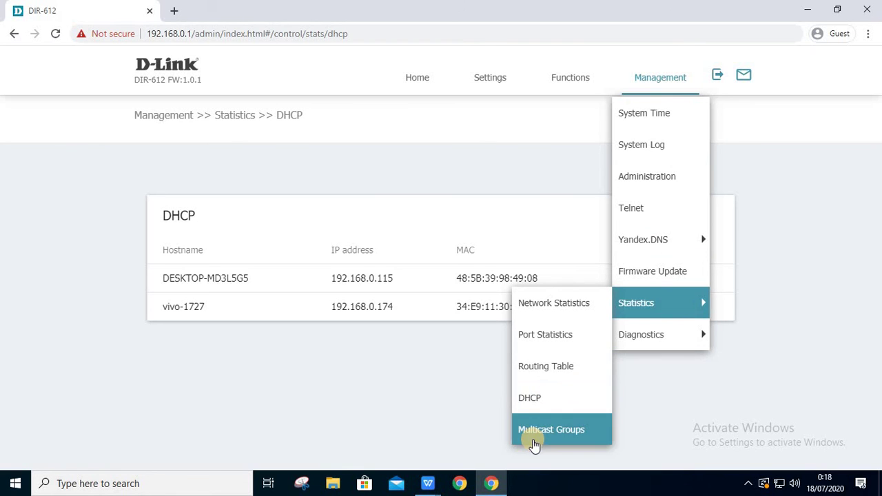
left_click(535, 441)
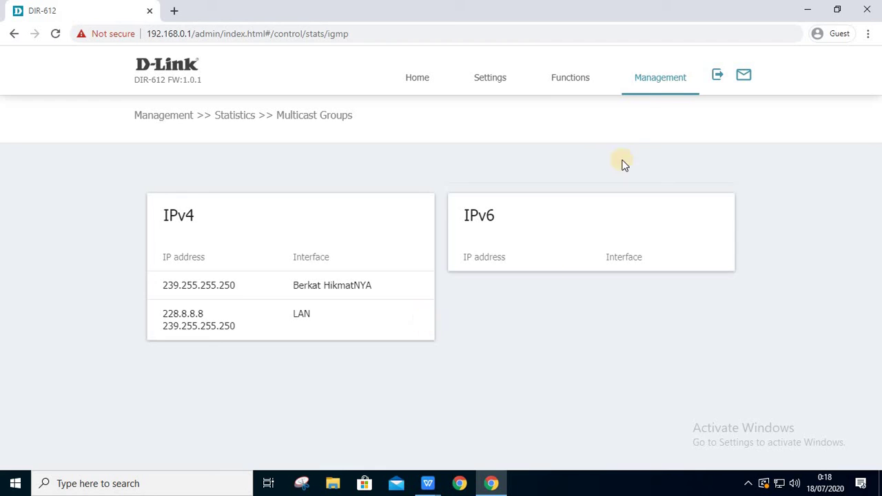
left_click(650, 81)
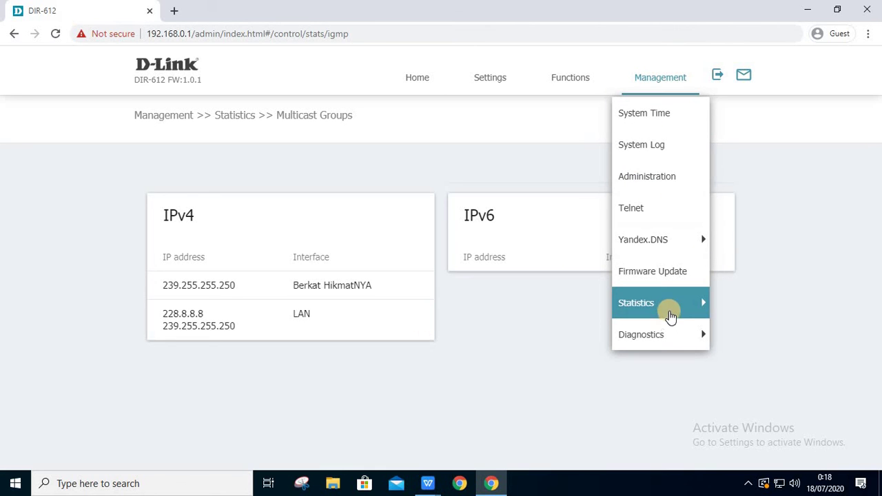
mouse_move(669, 312)
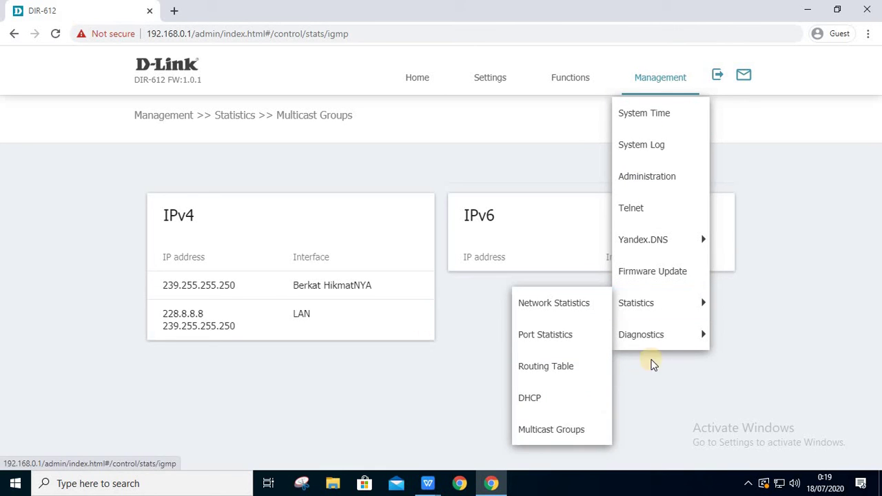
- Open the Ping diagnostics page and switch IPv6 on
mouse_move(666, 337)
left_click(593, 336)
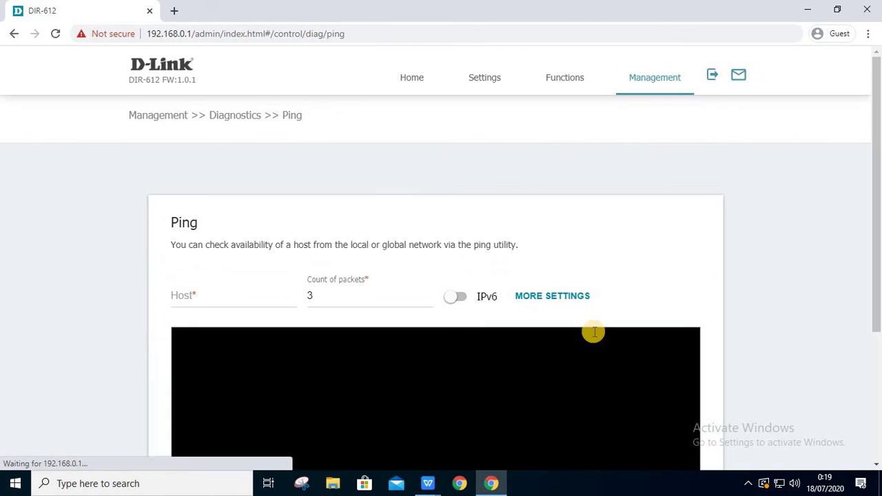
scroll(551, 292, "down", 3)
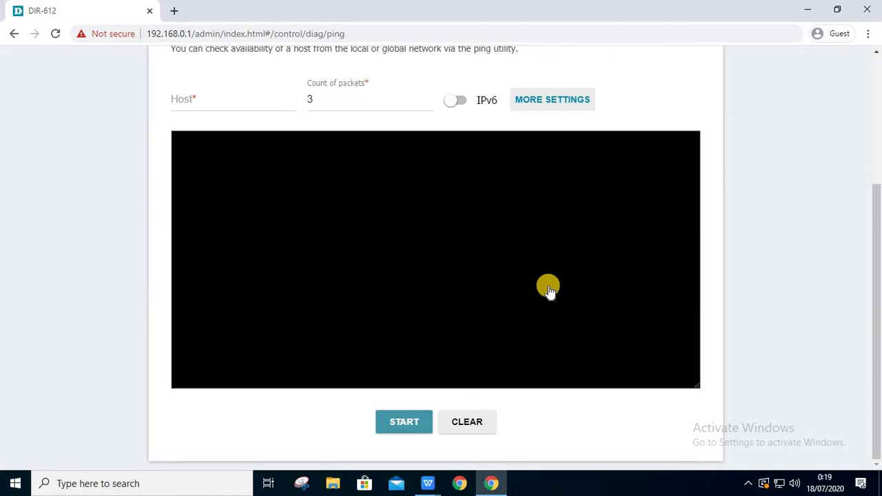
scroll(548, 288, "up", 3)
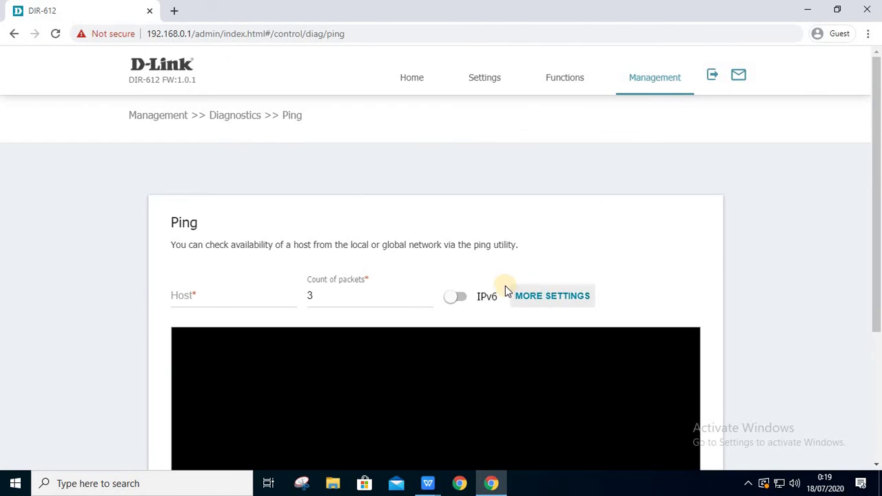
scroll(439, 278, "down", 3)
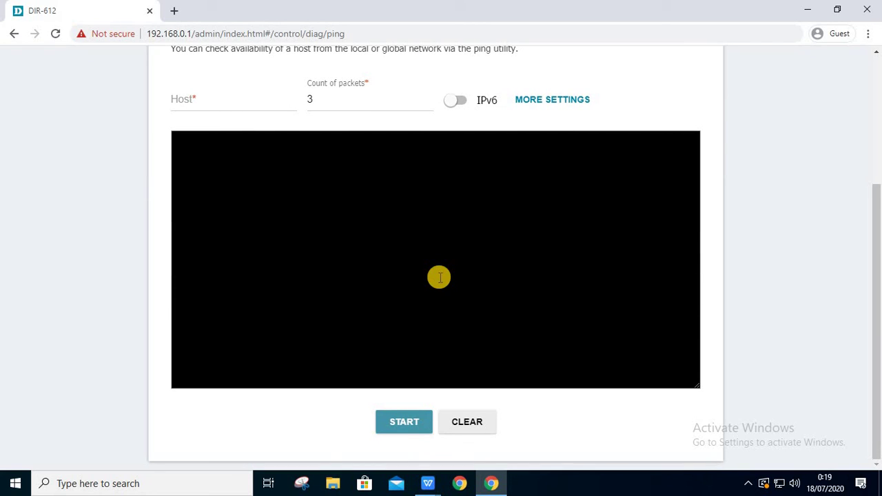
scroll(465, 252, "up", 3)
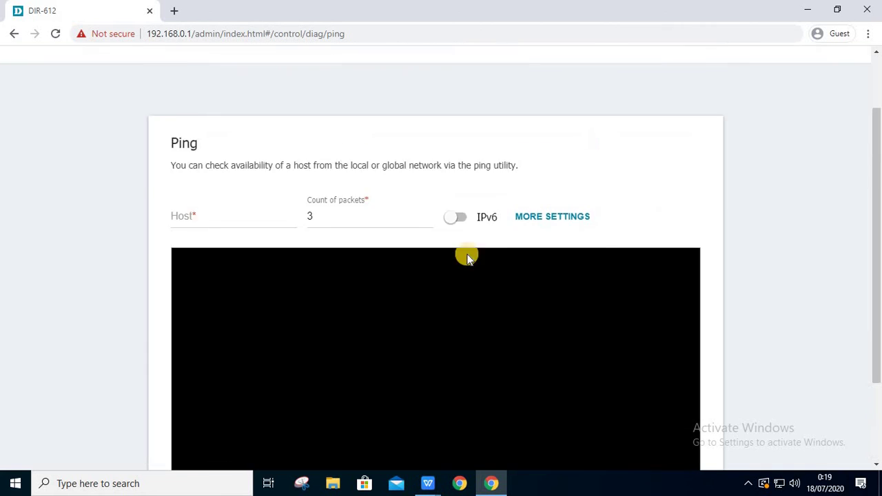
left_click(460, 300)
scroll(459, 291, "down", 3)
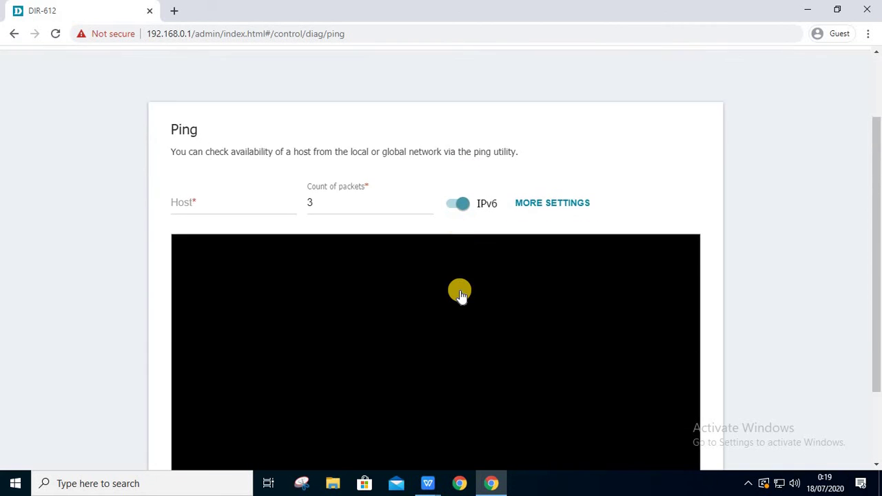
scroll(504, 278, "up", 3)
- Check the Ping More Settings options and close them unchanged
left_click(564, 294)
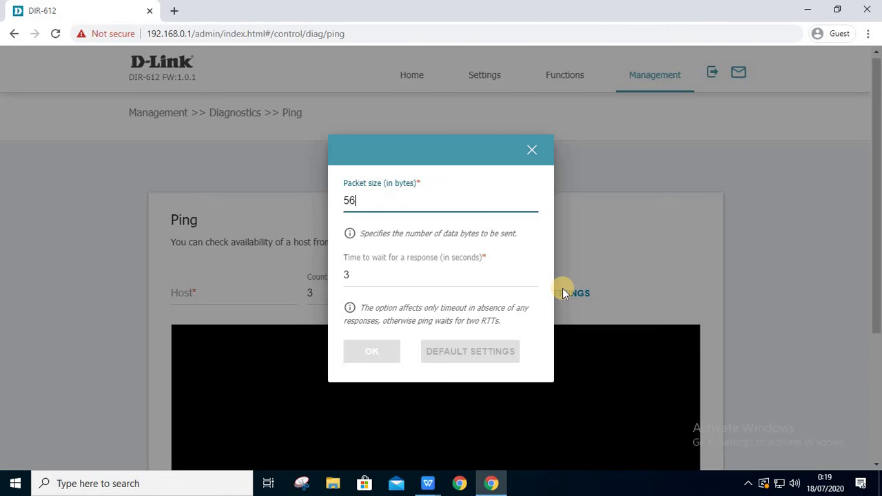
left_click(532, 151)
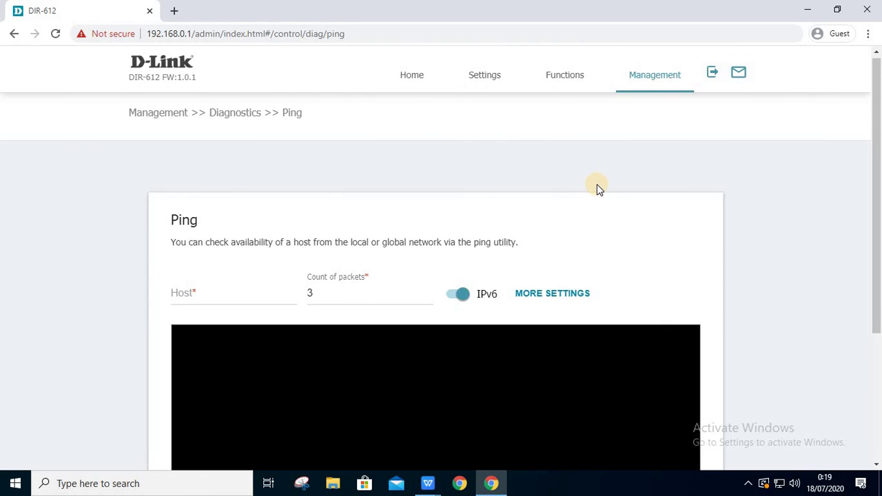
scroll(597, 185, "down", 3)
scroll(596, 185, "up", 3)
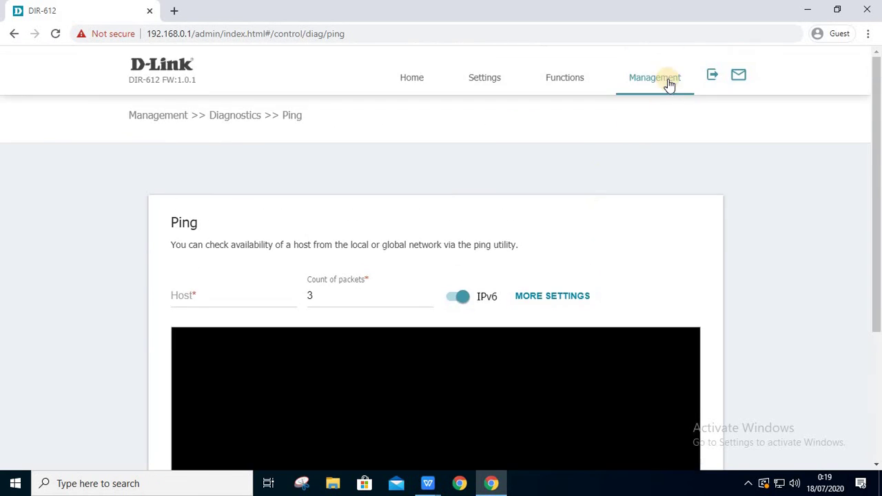
- Switch to the Traceroute diagnostics page under Management > Diagnostics
left_click(670, 80)
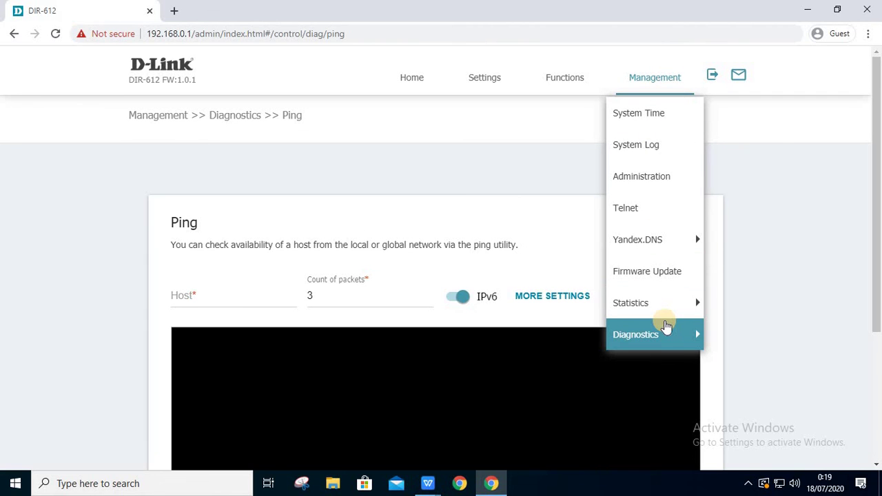
left_click(667, 328)
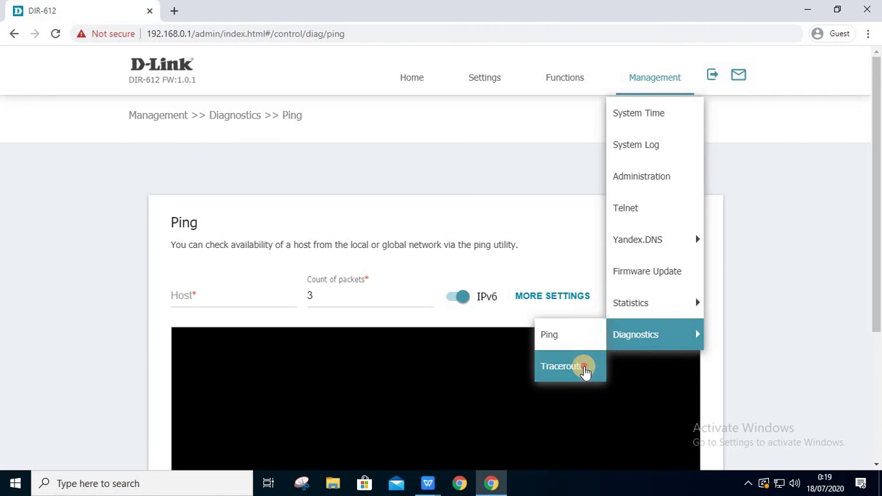
left_click(586, 368)
scroll(430, 255, "down", 3)
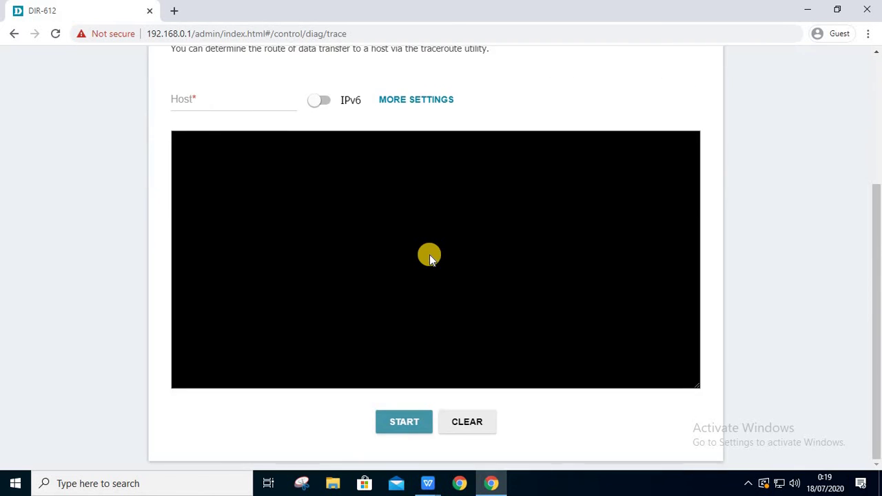
scroll(429, 255, "up", 3)
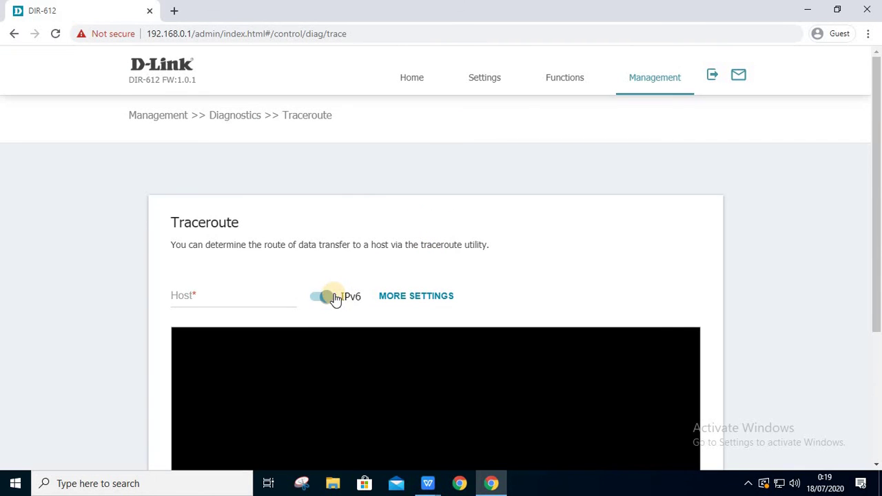
scroll(354, 282, "down", 3)
scroll(354, 281, "up", 3)
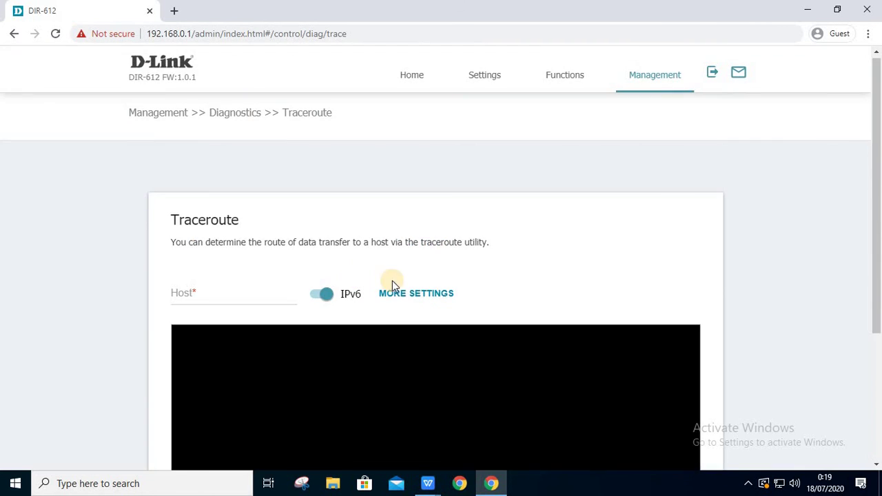
- Check Traceroute More Settings (max TTL 30, 2 probes, 3-second wait) and close them unchanged
left_click(431, 299)
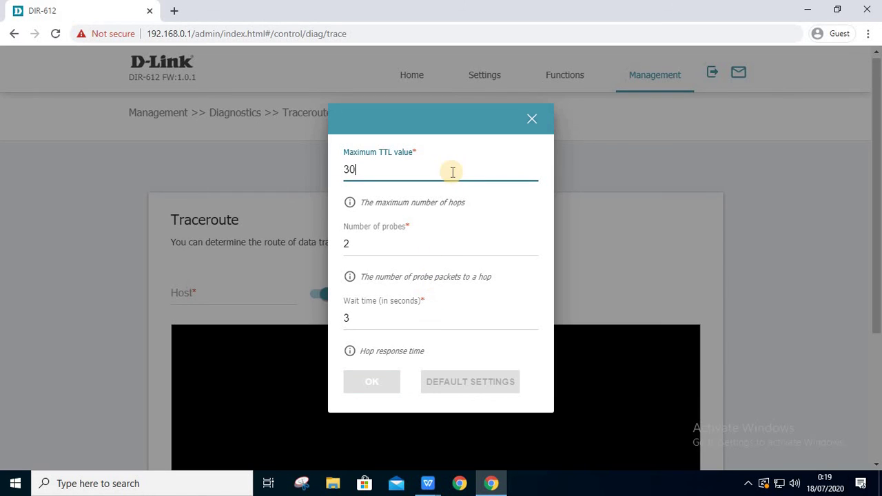
left_click(533, 122)
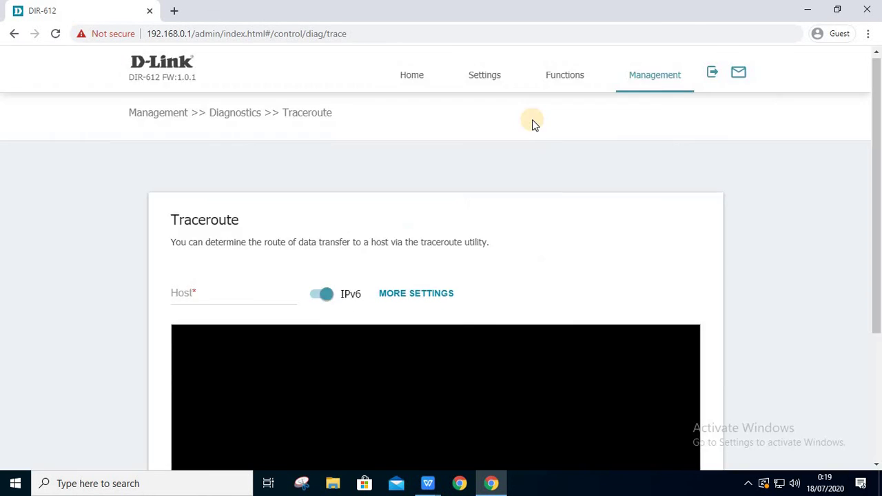
left_click(639, 90)
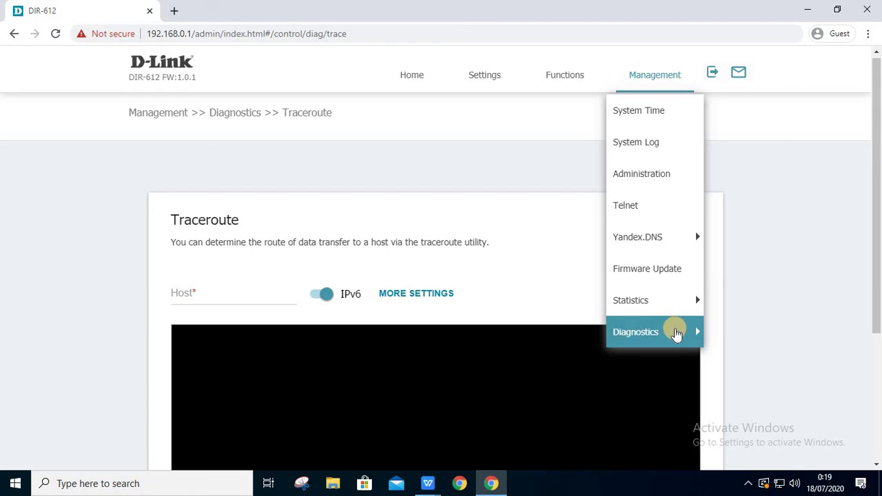
left_click(663, 370)
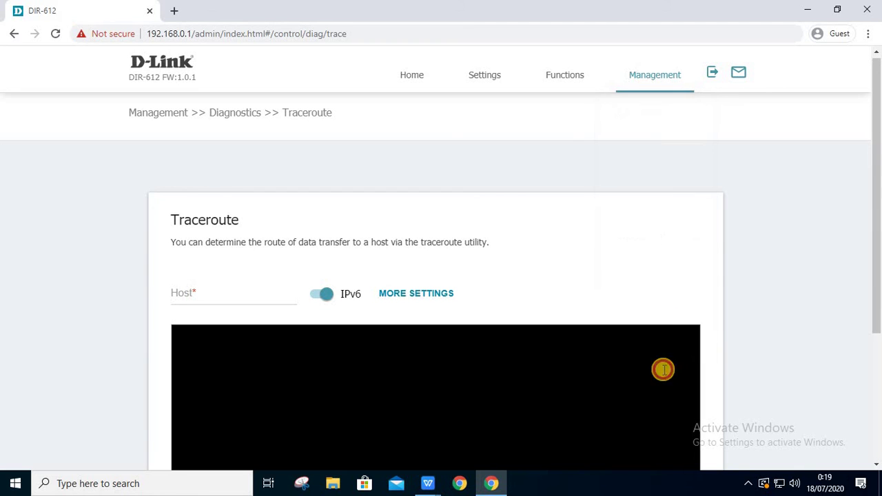
scroll(683, 265, "down", 3)
scroll(683, 262, "up", 3)
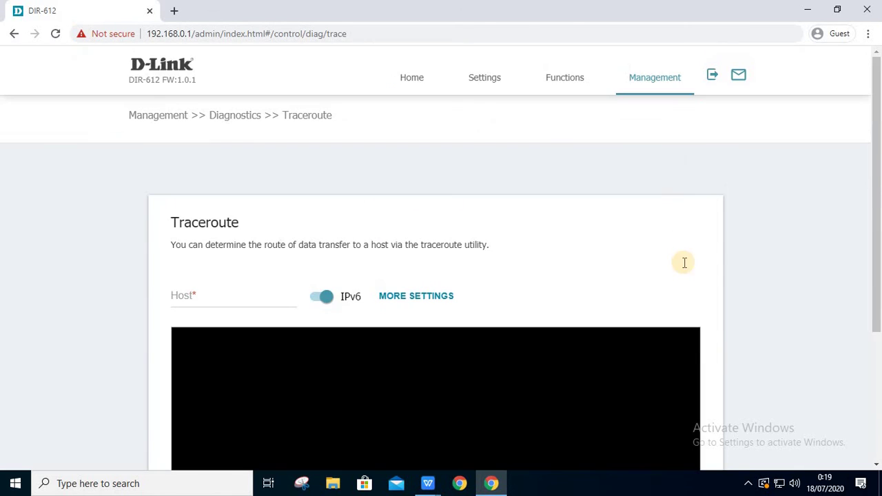
- View the router's notifications, then log out and confirm exiting the web interface
left_click(739, 78)
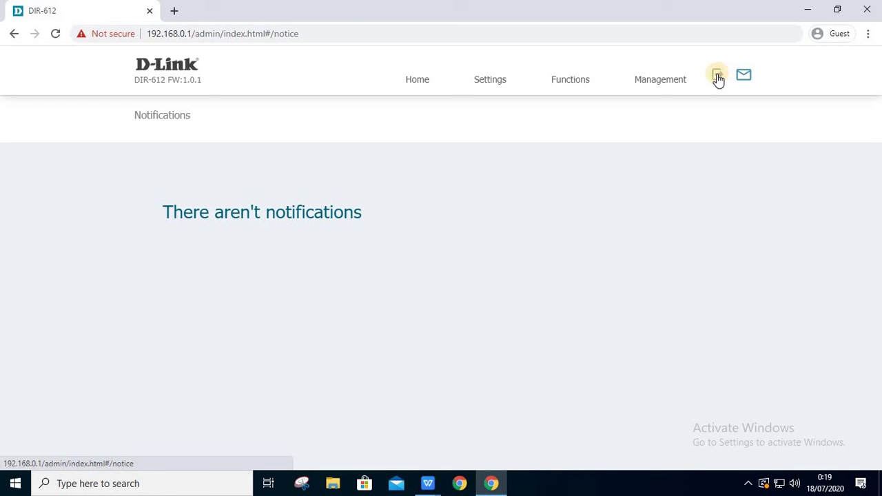
left_click(721, 78)
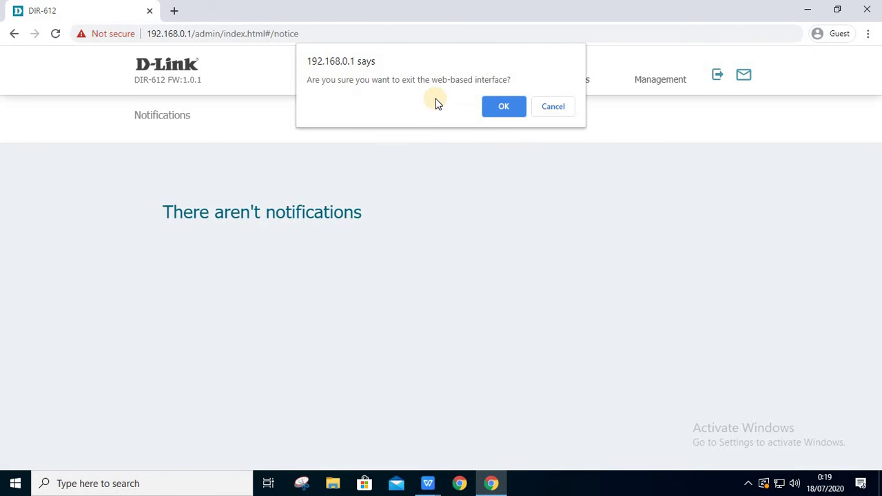
left_click(497, 109)
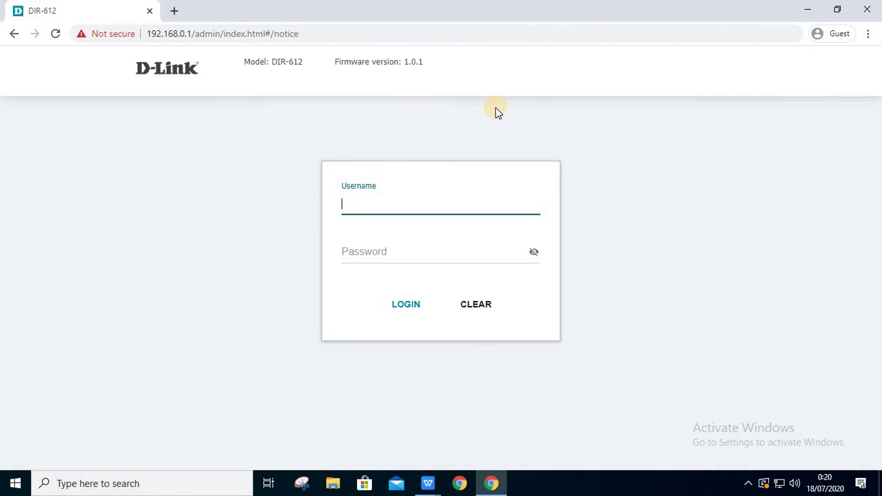